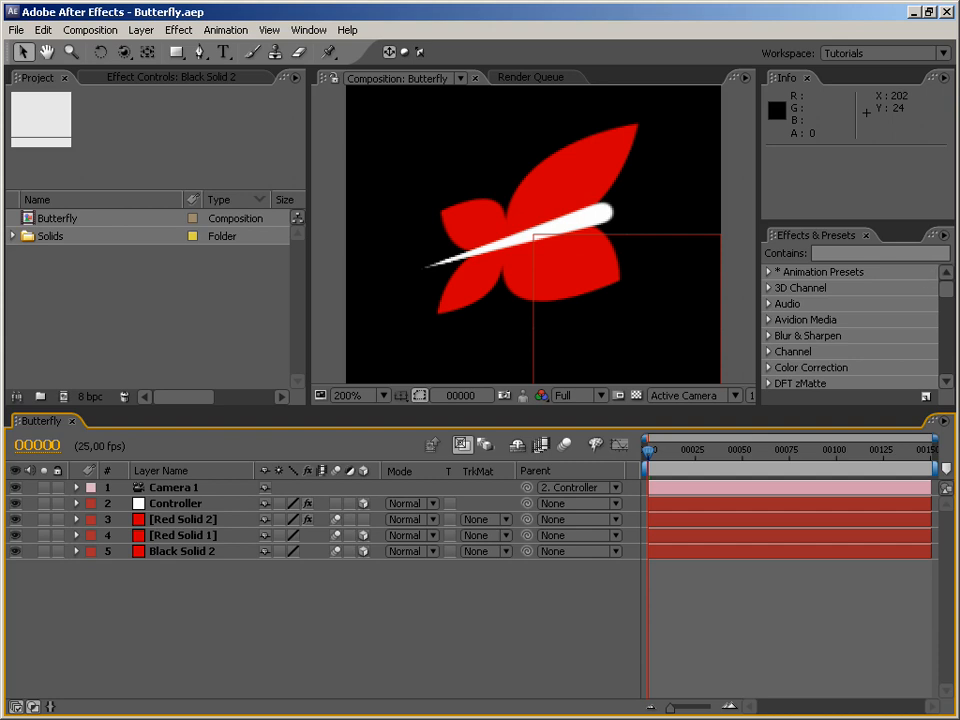
Create a new 200 x 200 square-pixel composition at 25 fps with a duration of 750 frames
drag(649, 452, 624, 456)
right_click(123, 330)
click(132, 333)
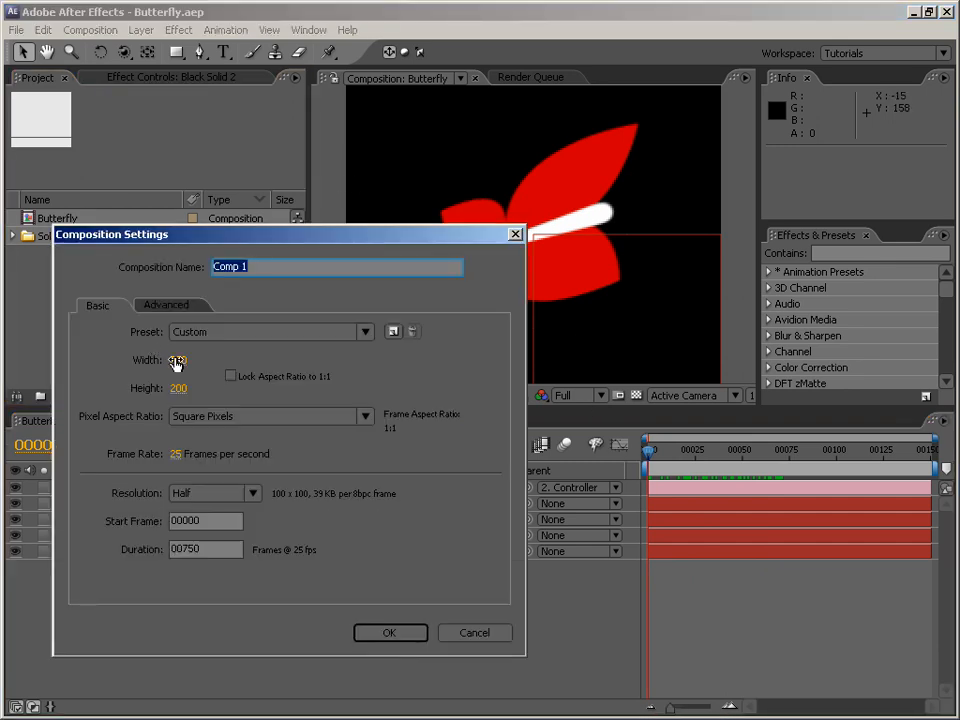
click(368, 633)
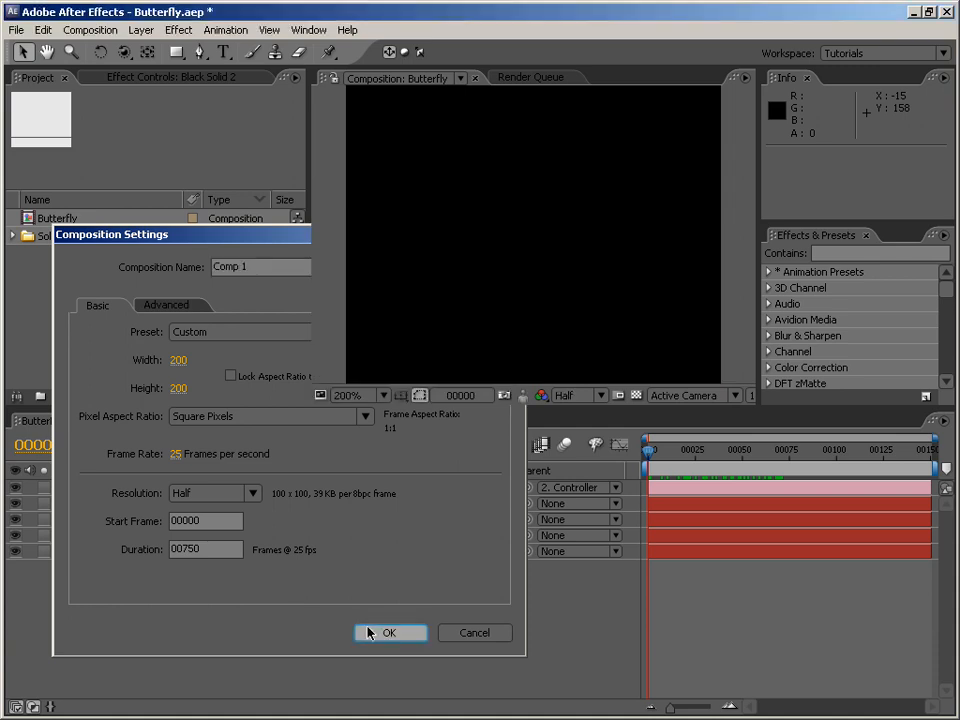
Add a comp-size red solid to Comp 1 and enlarge the viewer area to show the whole frame
right_click(324, 580)
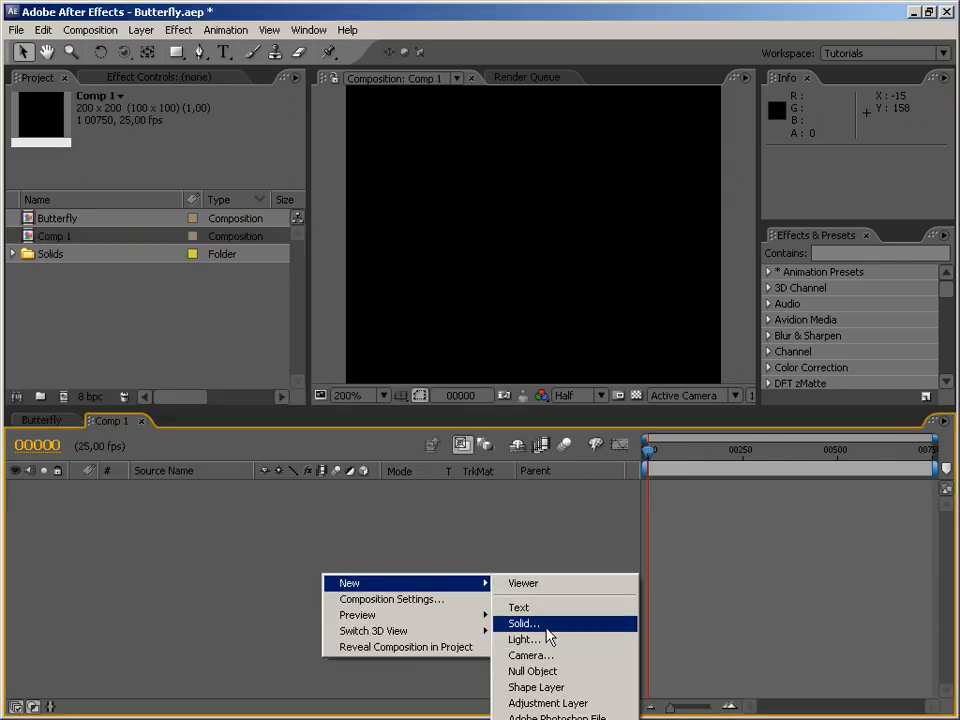
click(547, 632)
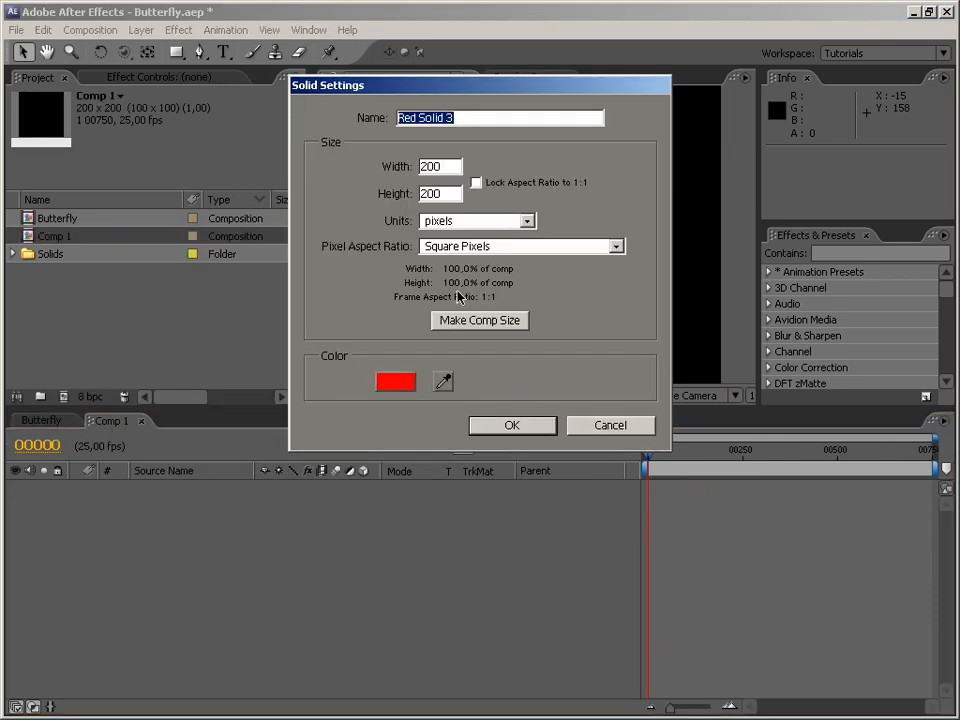
click(480, 321)
click(529, 428)
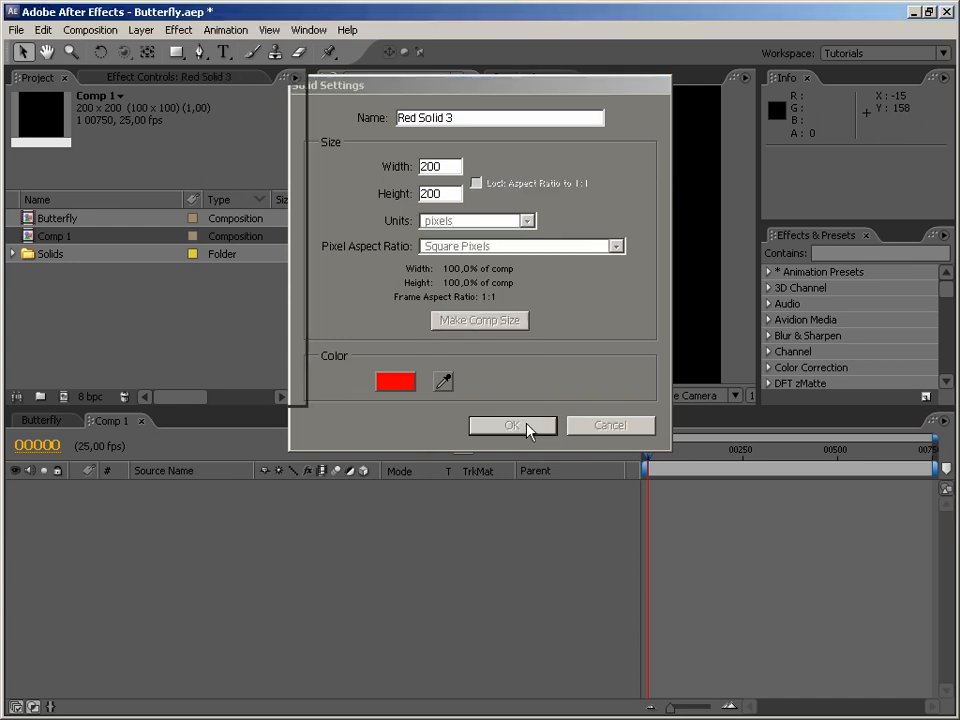
drag(576, 408, 572, 515)
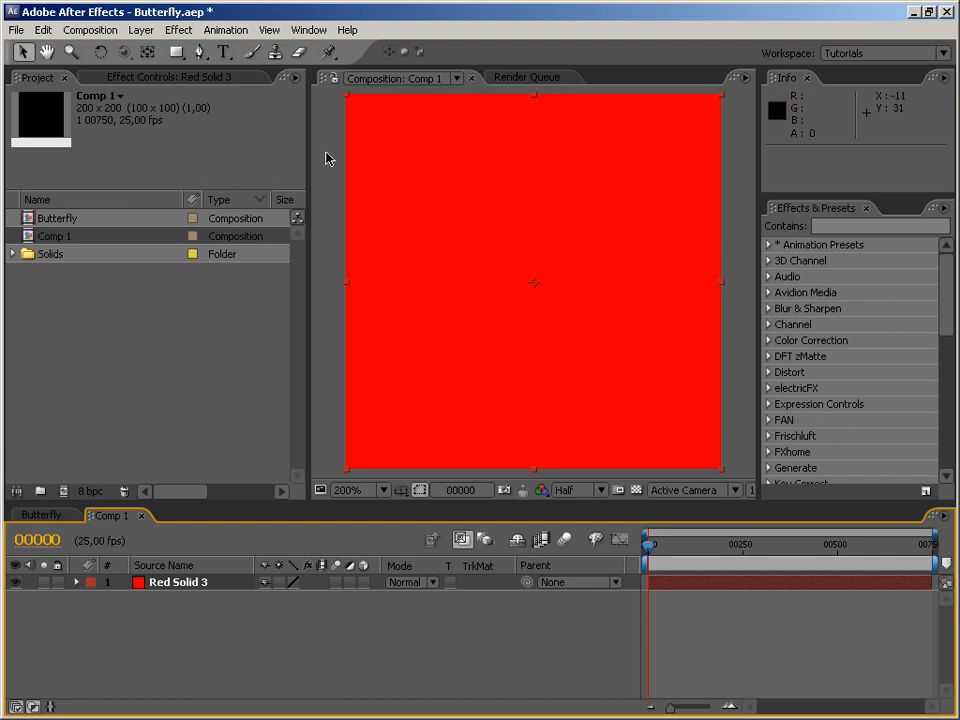
click(200, 52)
click(519, 169)
drag(647, 130, 682, 150)
drag(671, 252, 671, 261)
click(598, 326)
click(591, 388)
click(513, 372)
click(531, 204)
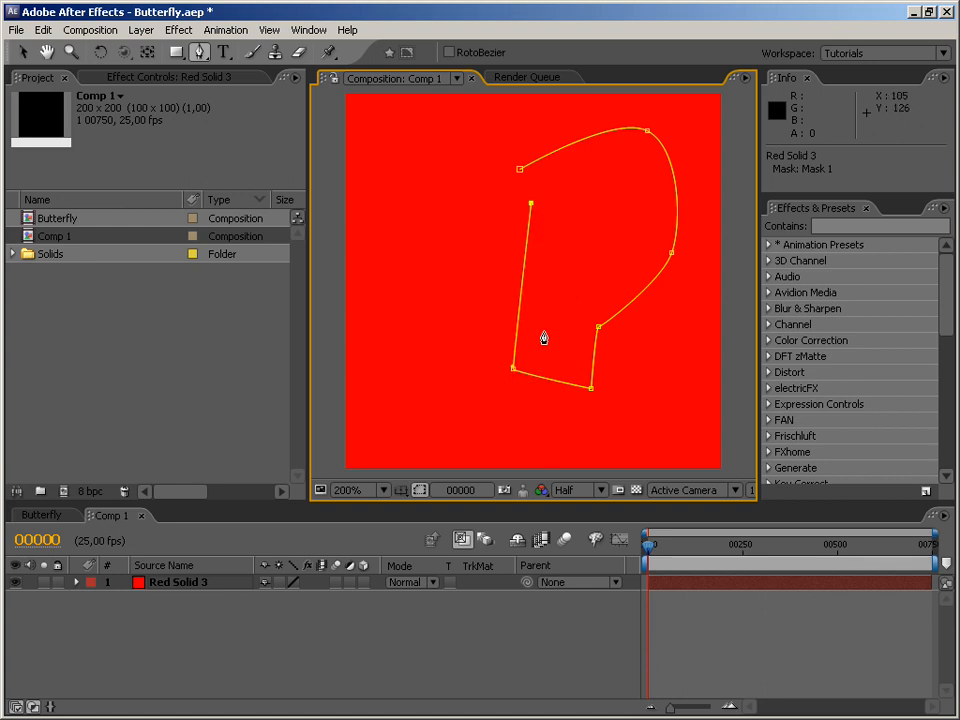
key(ctrl+z)
key(ctrl+z)
key(ctrl+z)
key(ctrl+z)
key(ctrl+z)
key(ctrl+z)
key(ctrl+z)
Paste the copied half-butterfly wing mask onto the Red Solid 3 layer
click(197, 583)
key(ctrl+v)
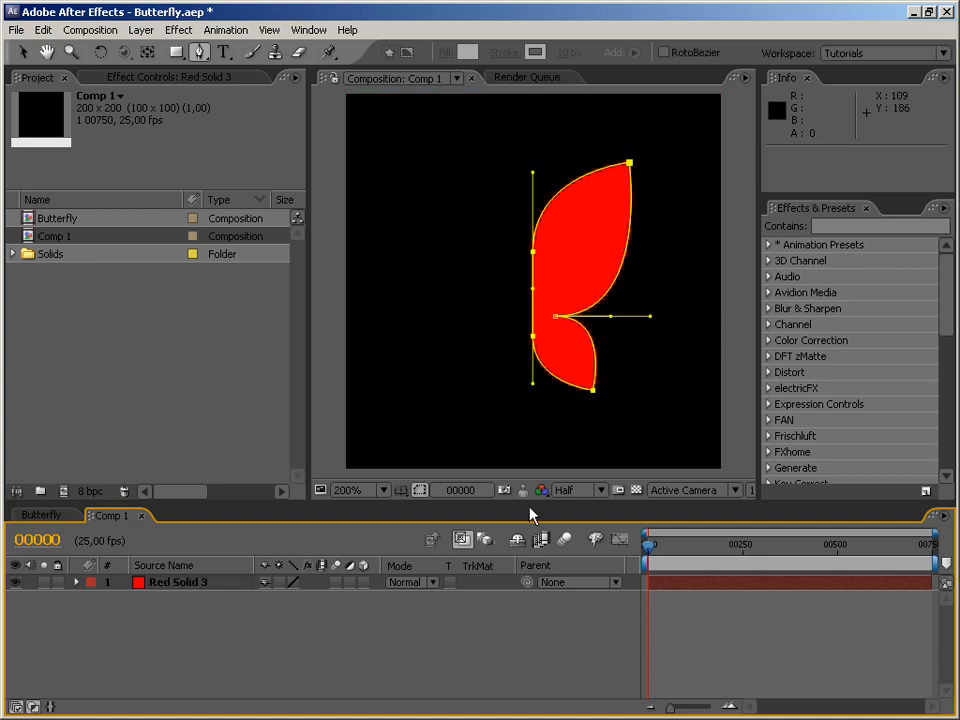
Set the composition preview to Full resolution and hide the mask outlines
click(575, 490)
click(579, 445)
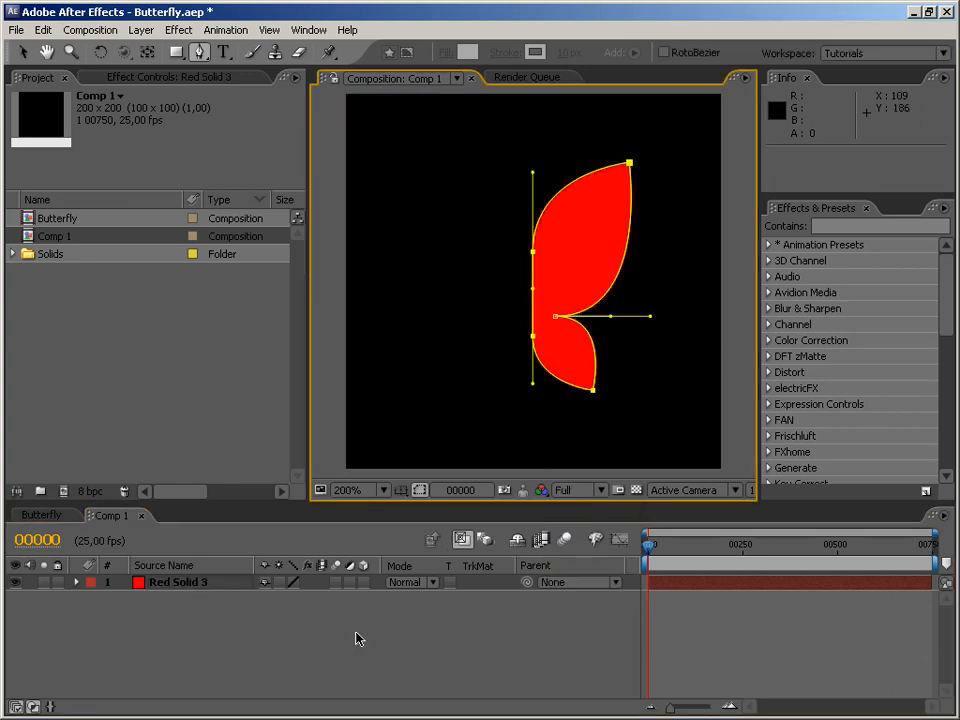
click(419, 490)
click(386, 624)
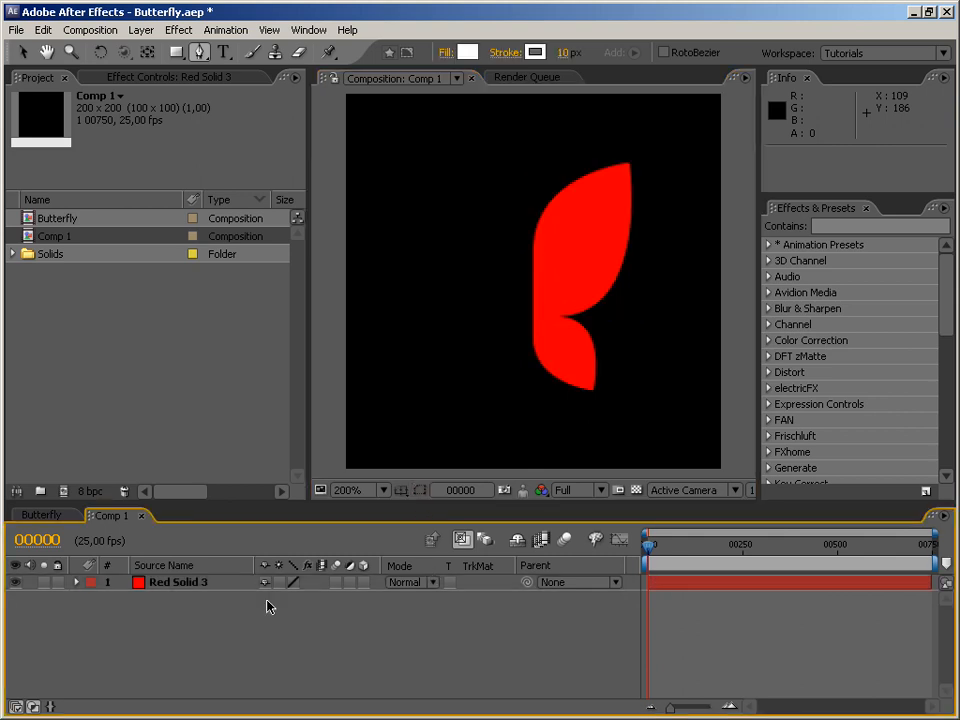
Rename the red solid layer MasterWing and make it a 3D layer
click(183, 582)
key(Return)
text(Mast)
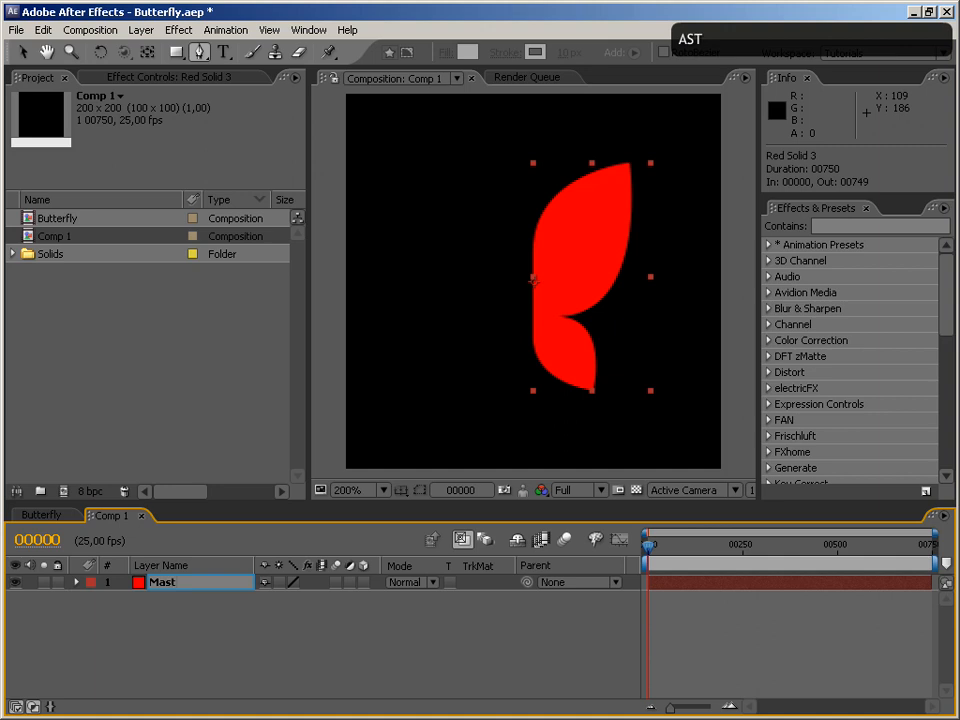
text(erWing)
key(Return)
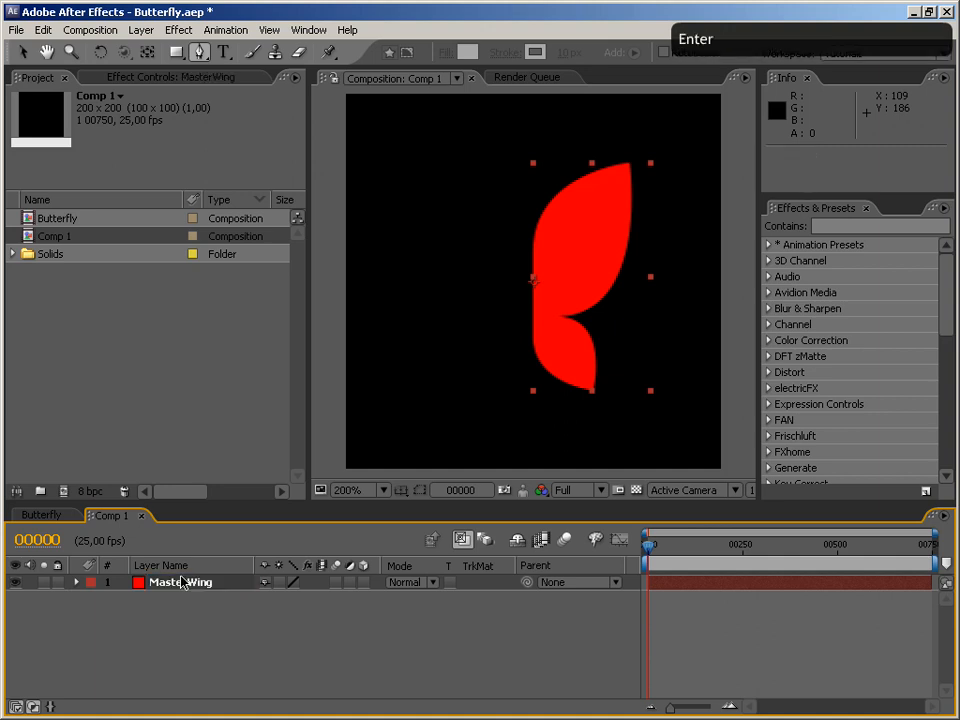
click(364, 582)
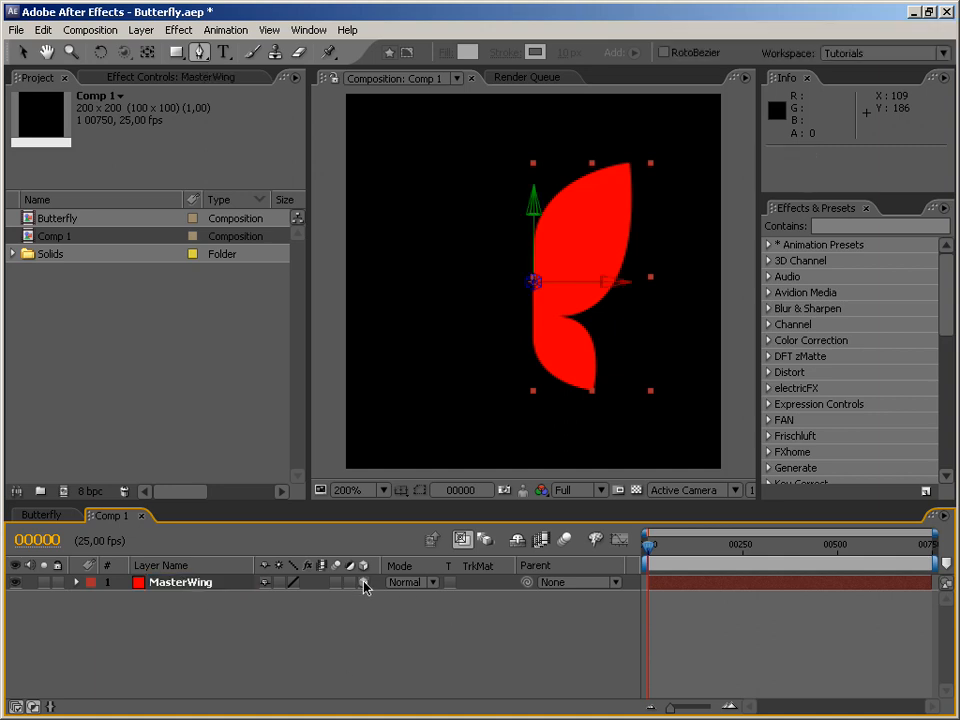
Duplicate the MasterWing layer and name the copy ChildWing
key(ctrl+d)
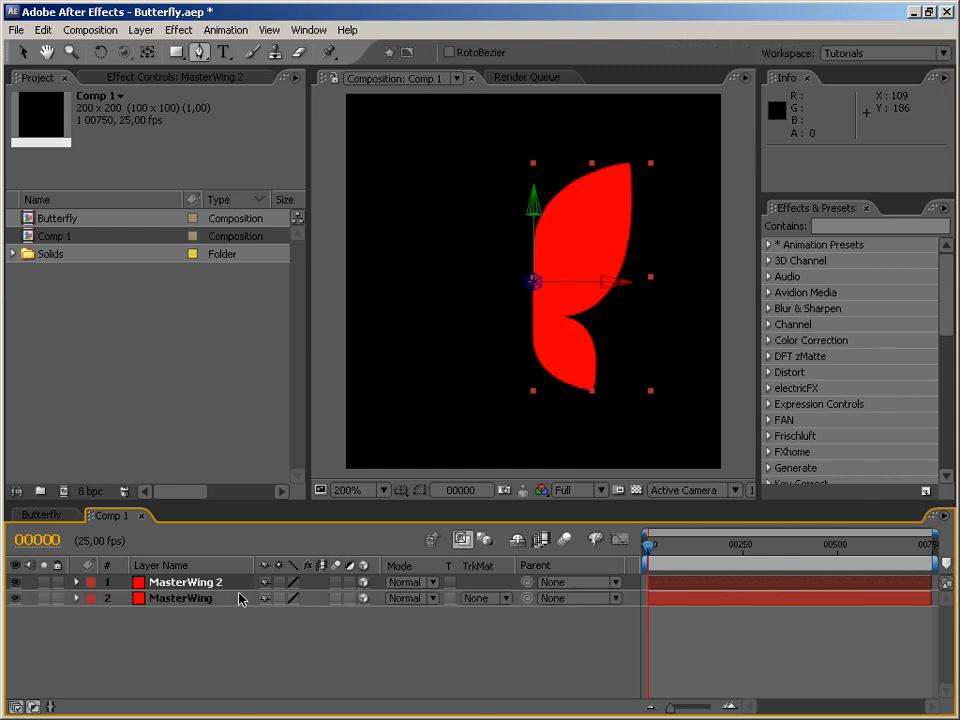
key(Return)
text(ChildWing)
key(Return)
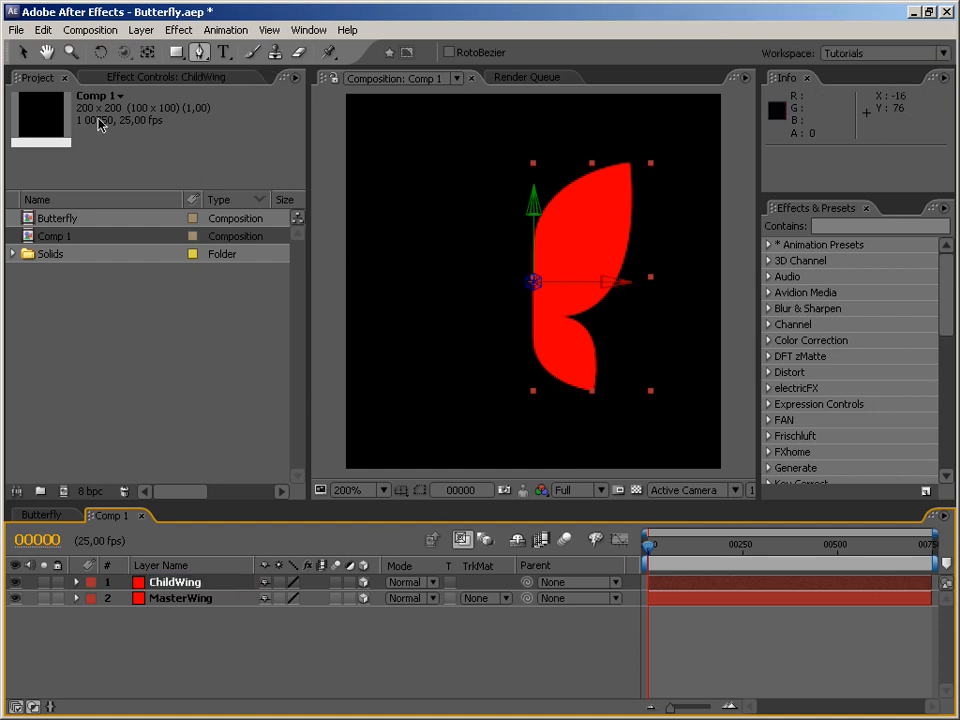
Rotate ChildWing's orientation 180° about its vertical axis so it mirrors MasterWing
click(100, 53)
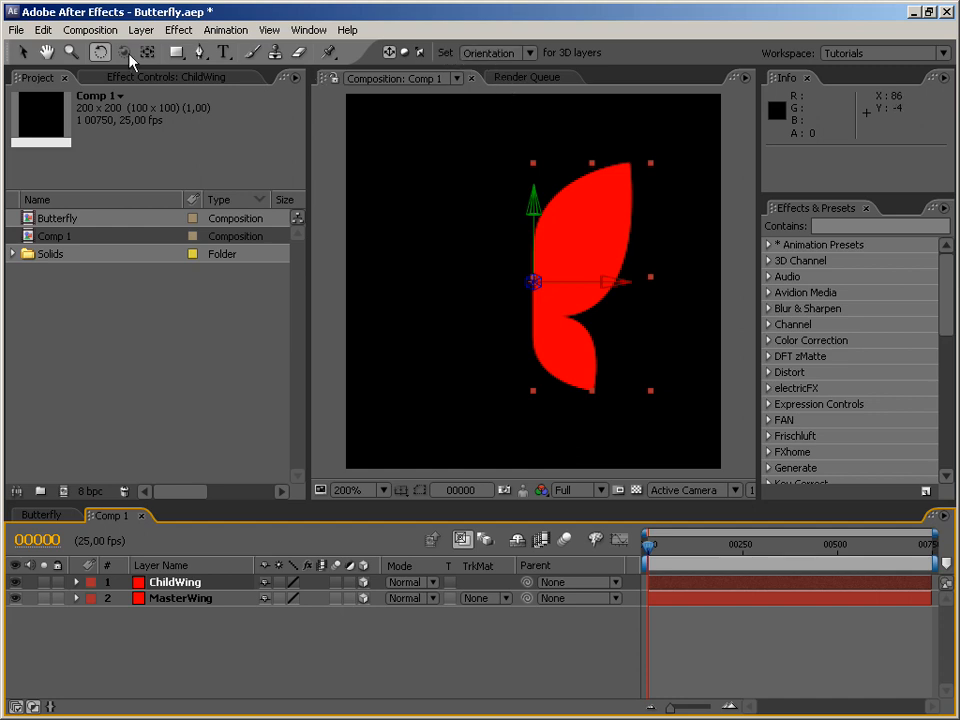
drag(535, 212, 180, 241)
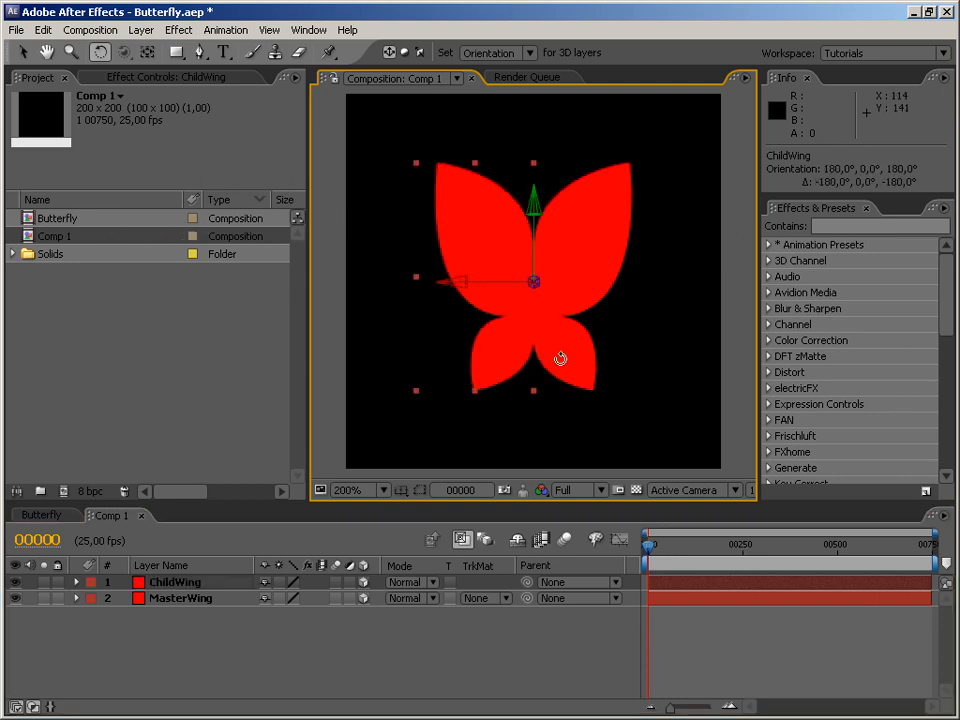
click(534, 667)
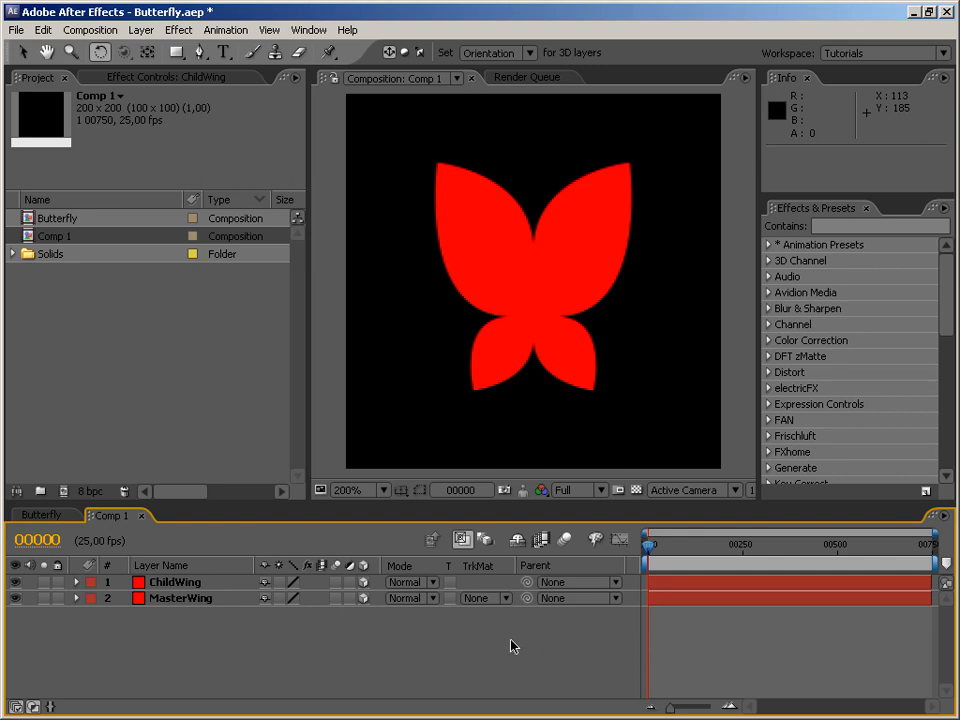
Add a null object to Comp 1 and name it Controller
click(165, 79)
right_click(211, 636)
mouse_move(240, 638)
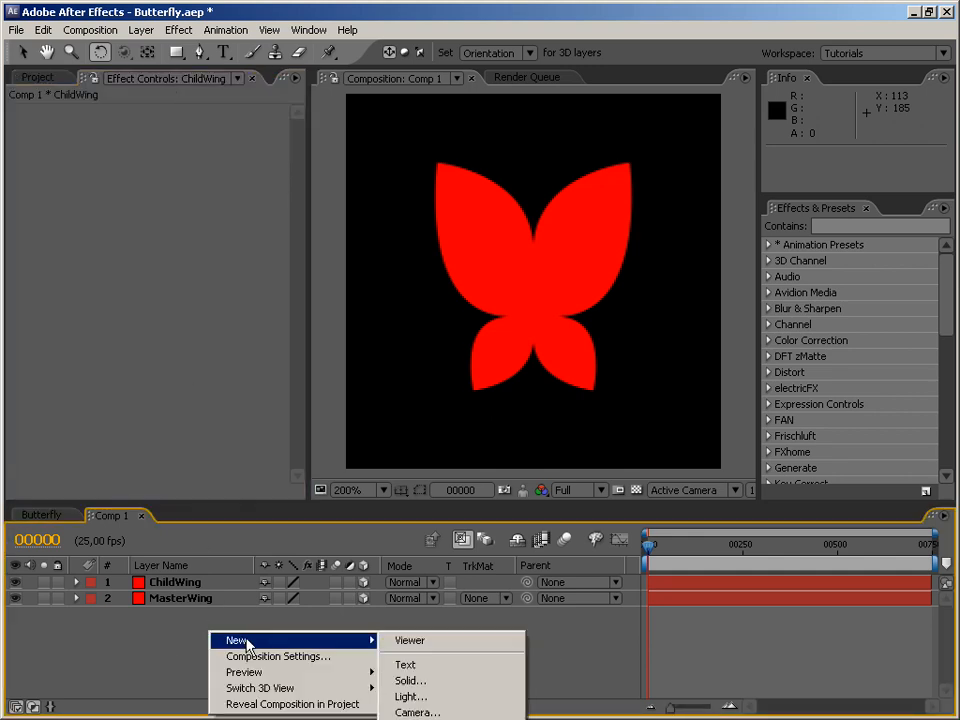
click(475, 667)
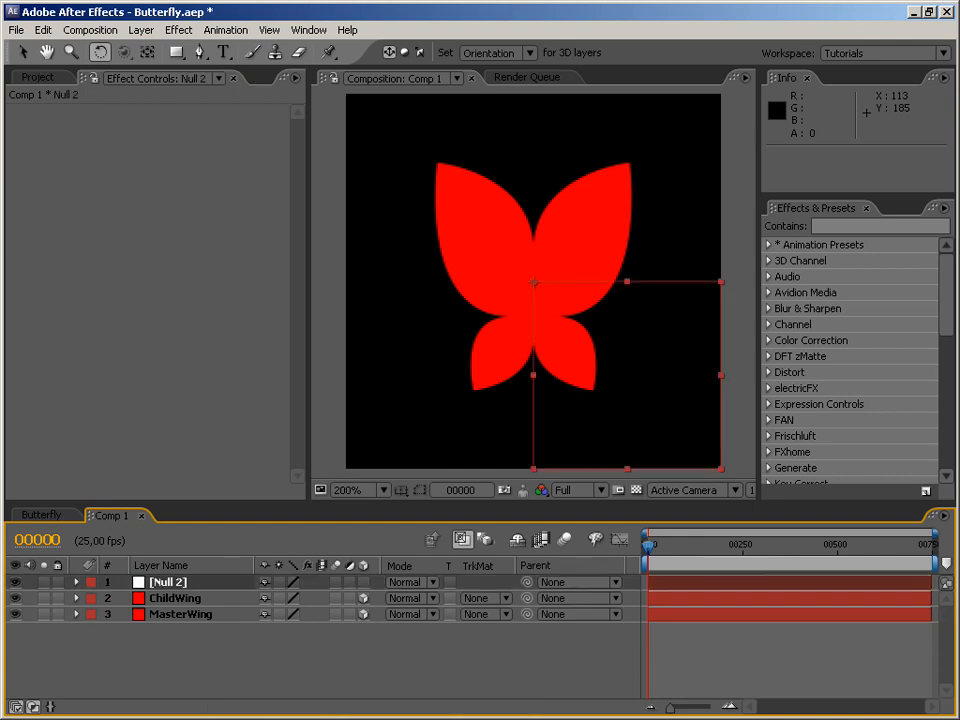
key(Return)
text(Controller)
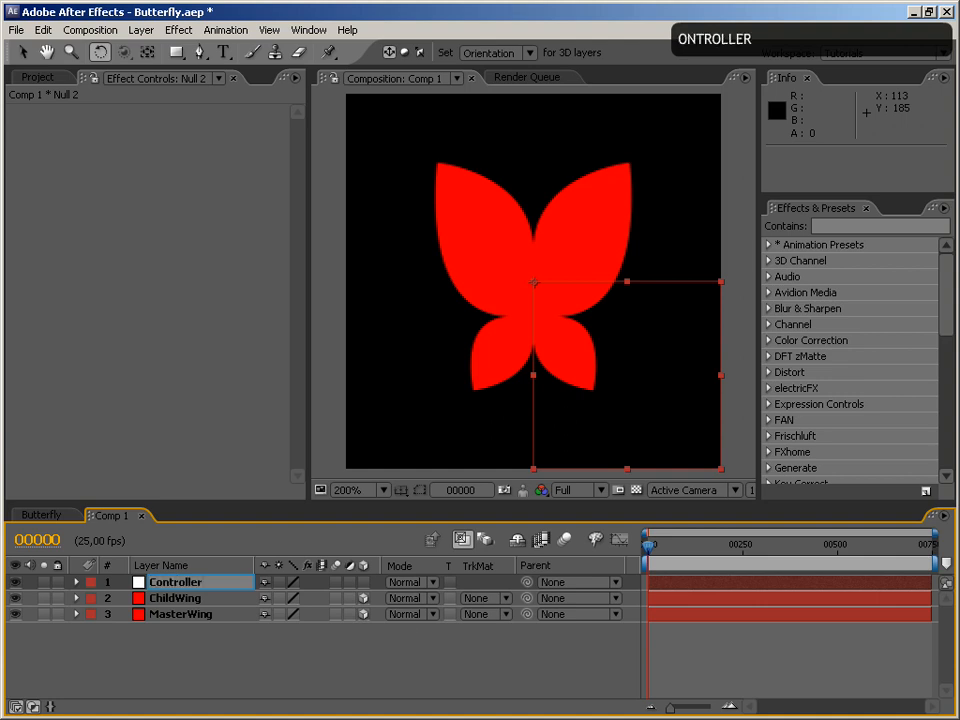
key(Return)
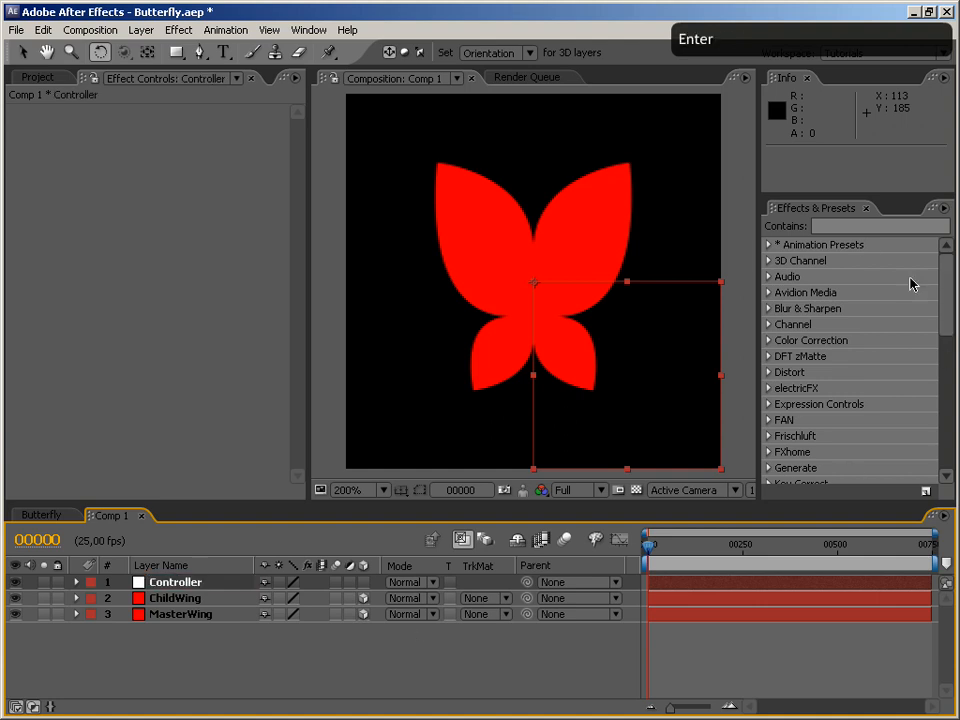
Apply a Slider Control effect to the Controller null and name it "How fast they go"
click(856, 222)
text(slider)
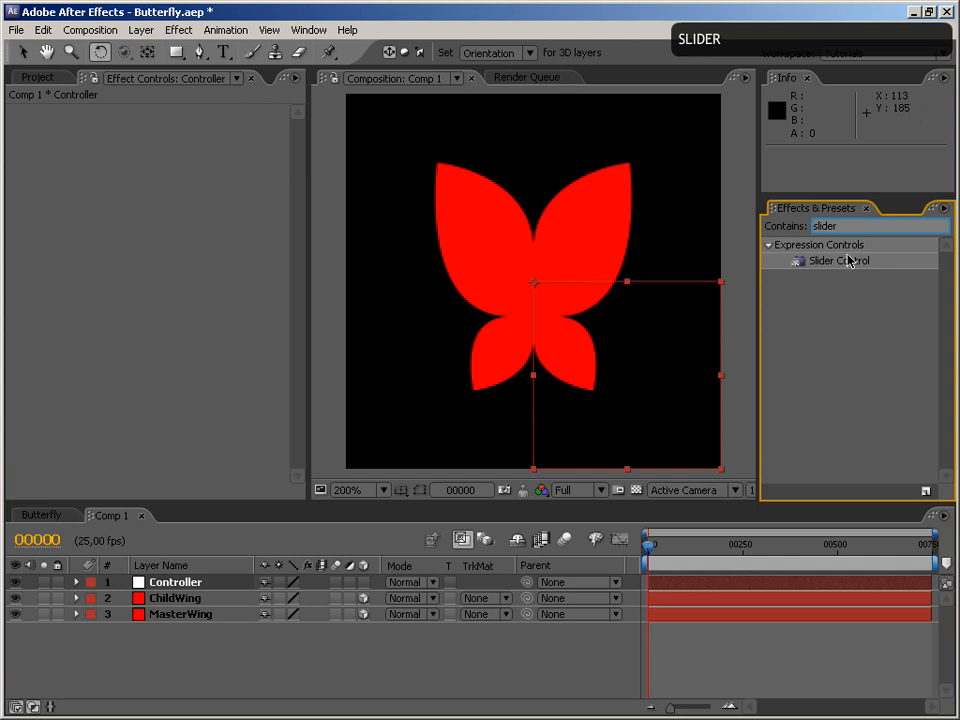
drag(848, 261, 203, 242)
key(Return)
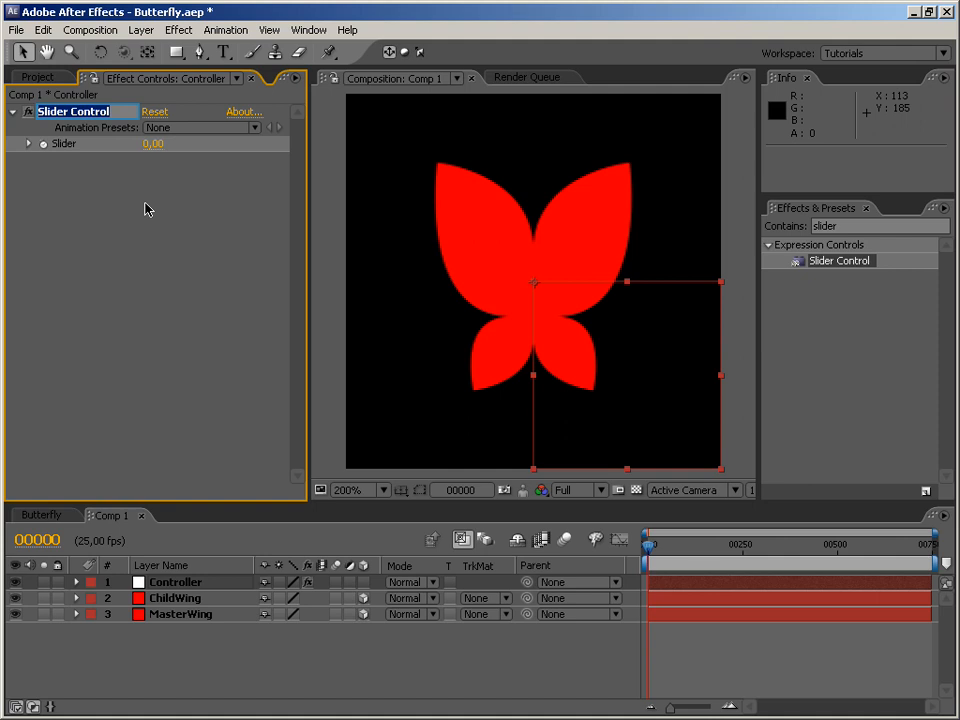
text(H)
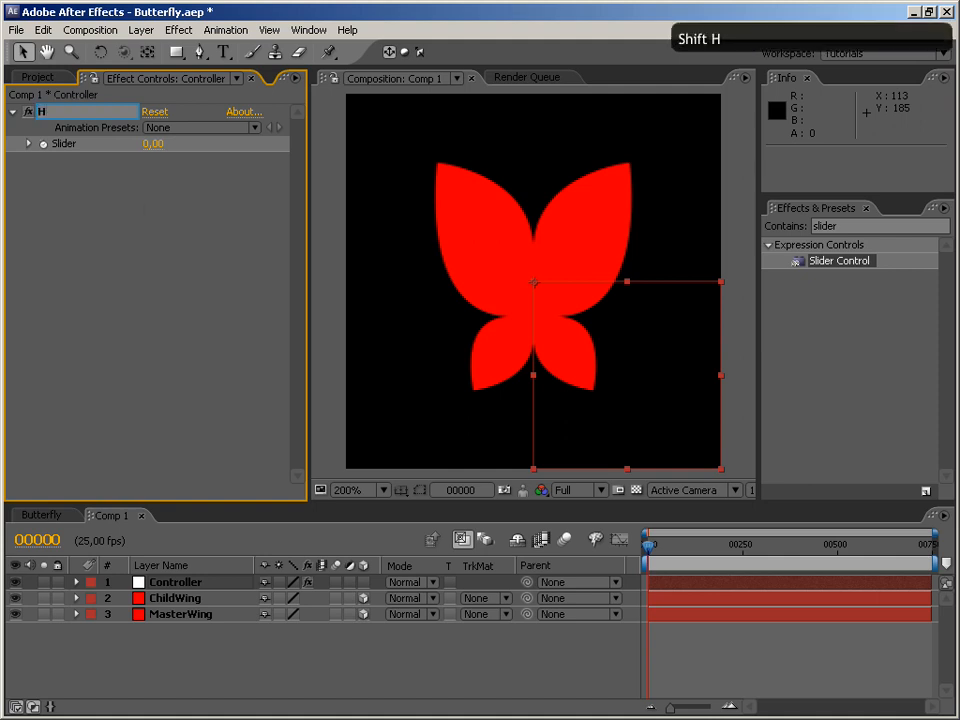
text(ow fast they go)
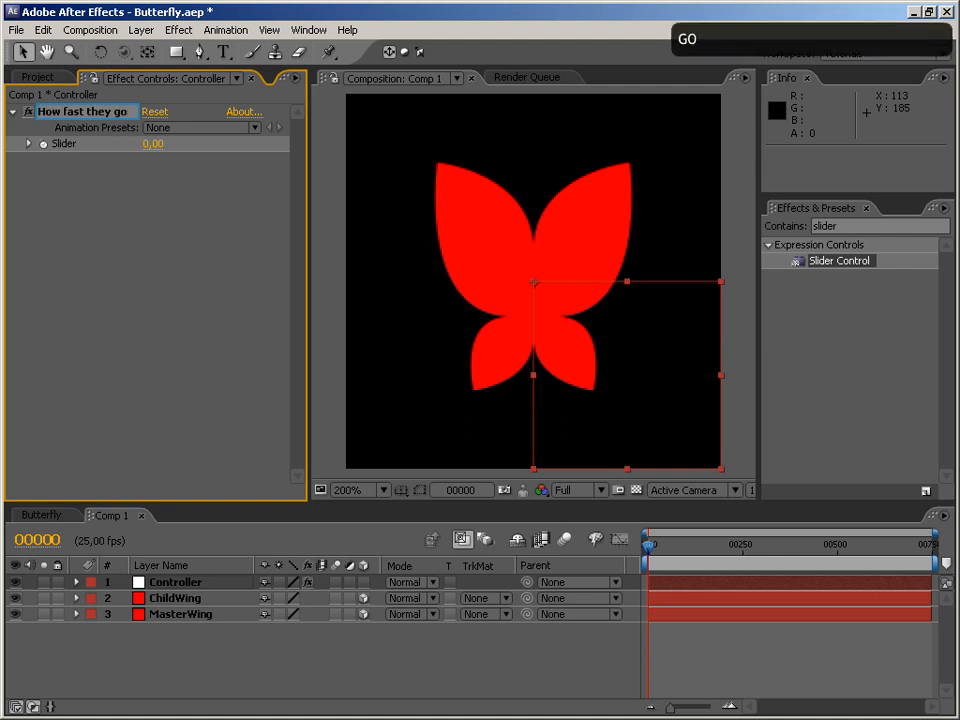
key(Return)
Apply a second Slider Control to the Controller null and name it "How far they go"
drag(838, 260, 131, 291)
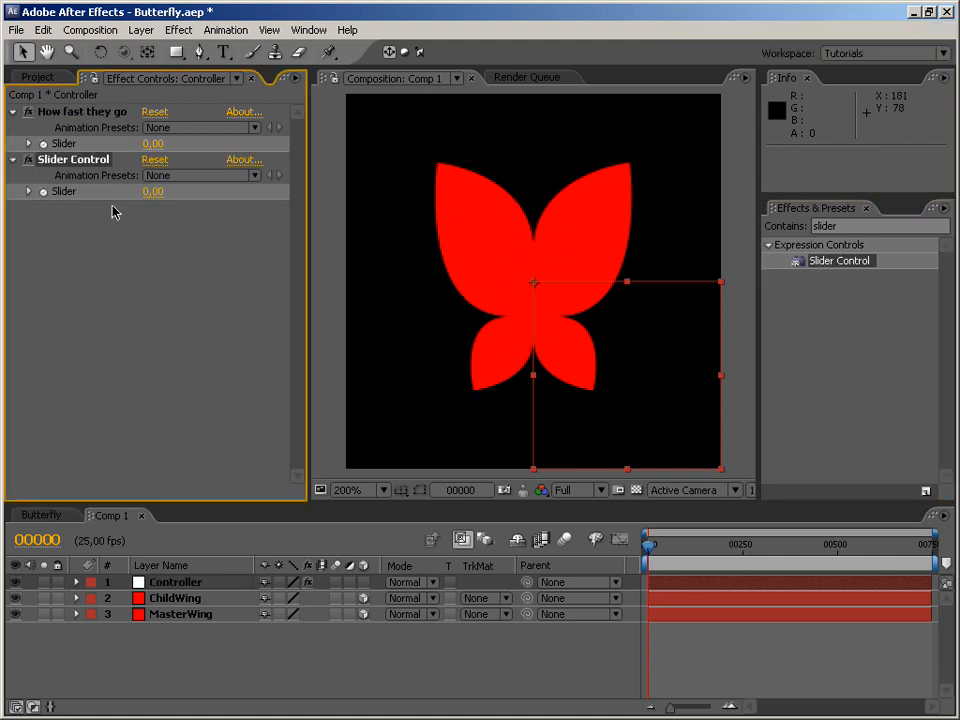
key(Return)
text(How far they go)
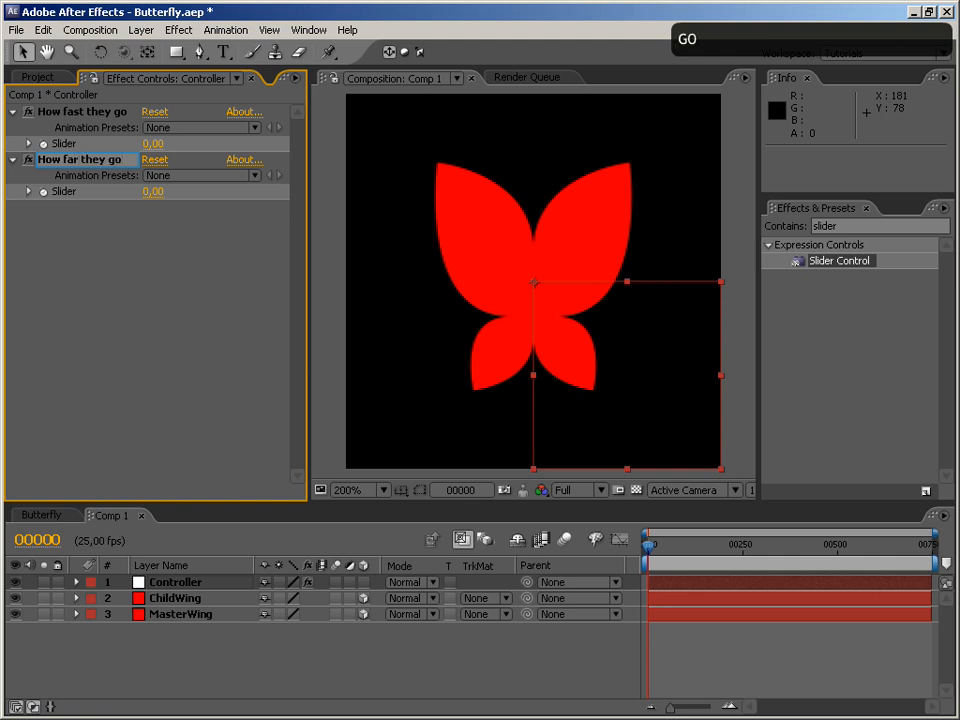
key(Return)
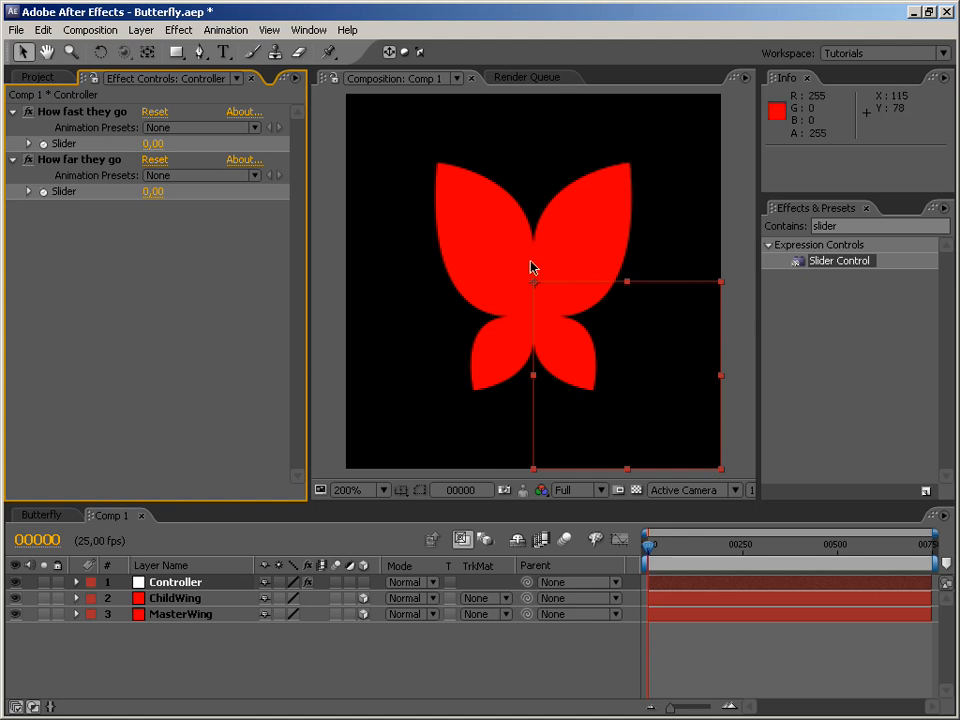
Move the ChildWing layer below MasterWing in the layer stack
click(150, 600)
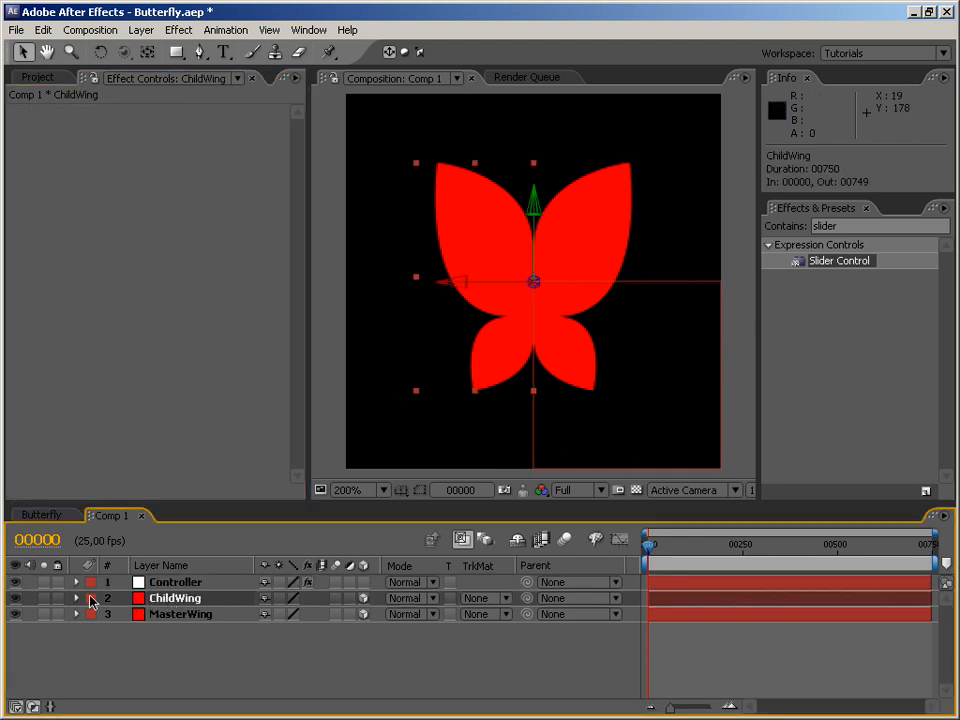
drag(148, 602, 113, 640)
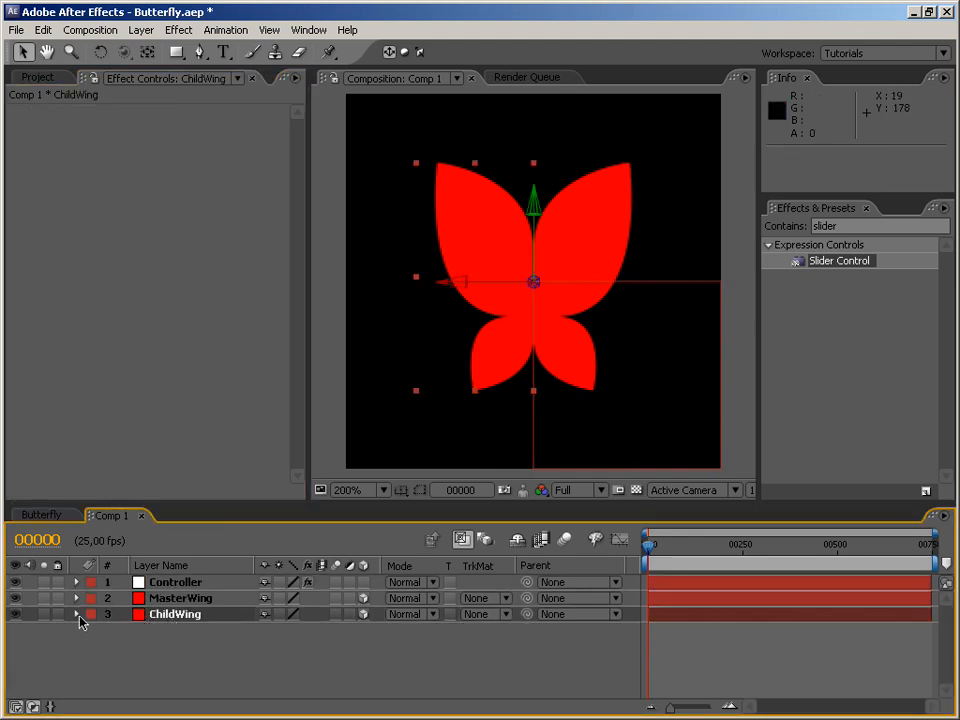
Link ChildWing's Mask 1 path to MasterWing's Mask 1 path with an expression, and turn on the display of mask outlines
click(76, 614)
click(94, 630)
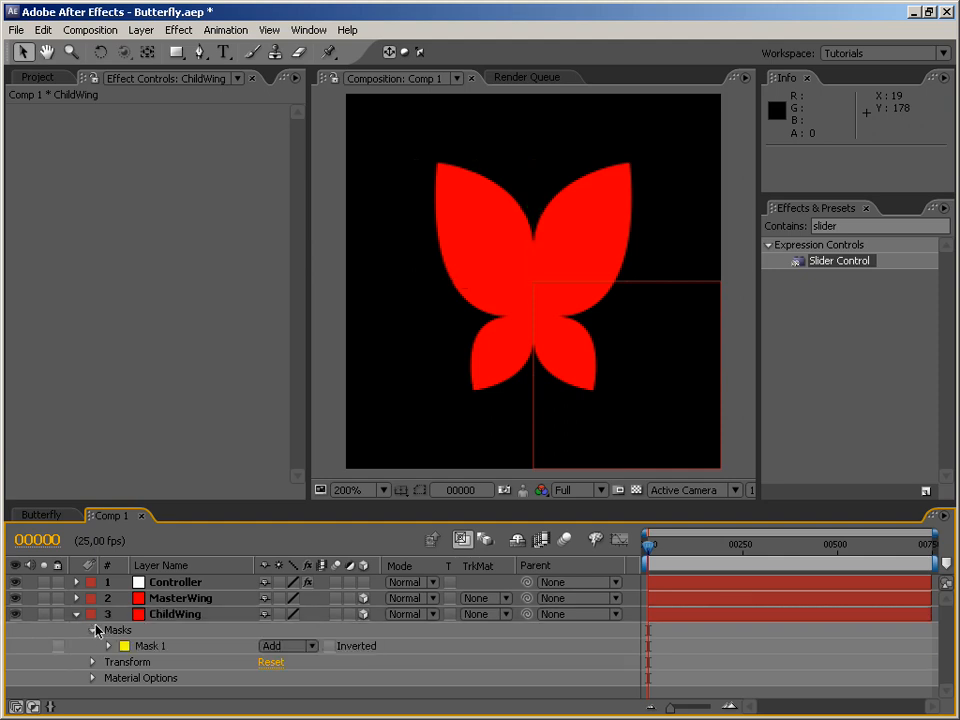
click(174, 599)
key(m)
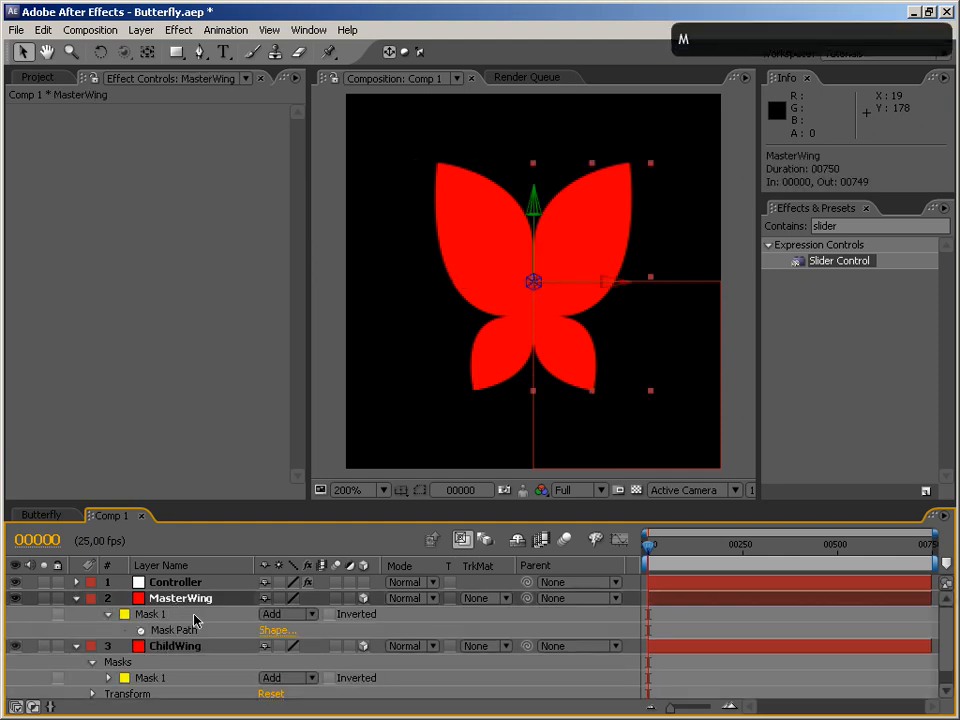
click(107, 679)
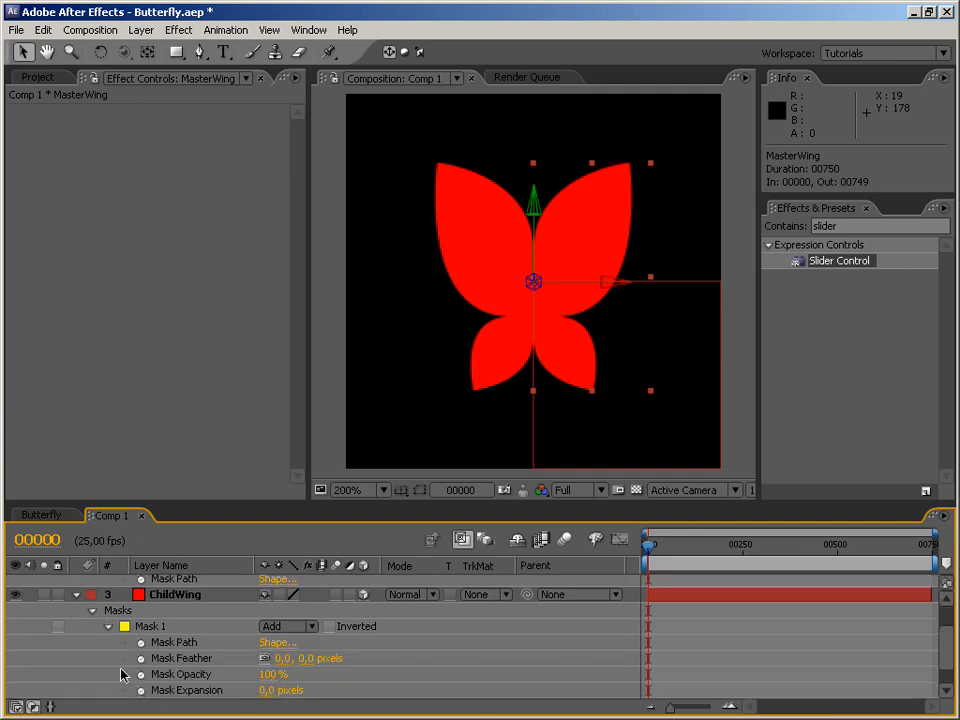
alt+click(142, 643)
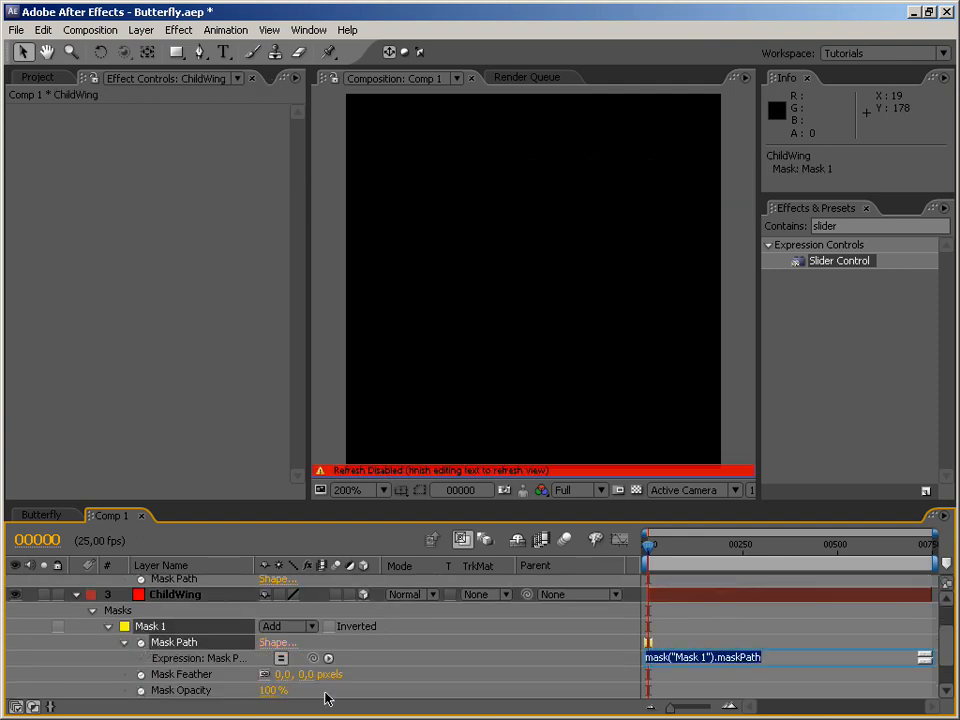
drag(275, 628, 185, 642)
key(KP_Enter)
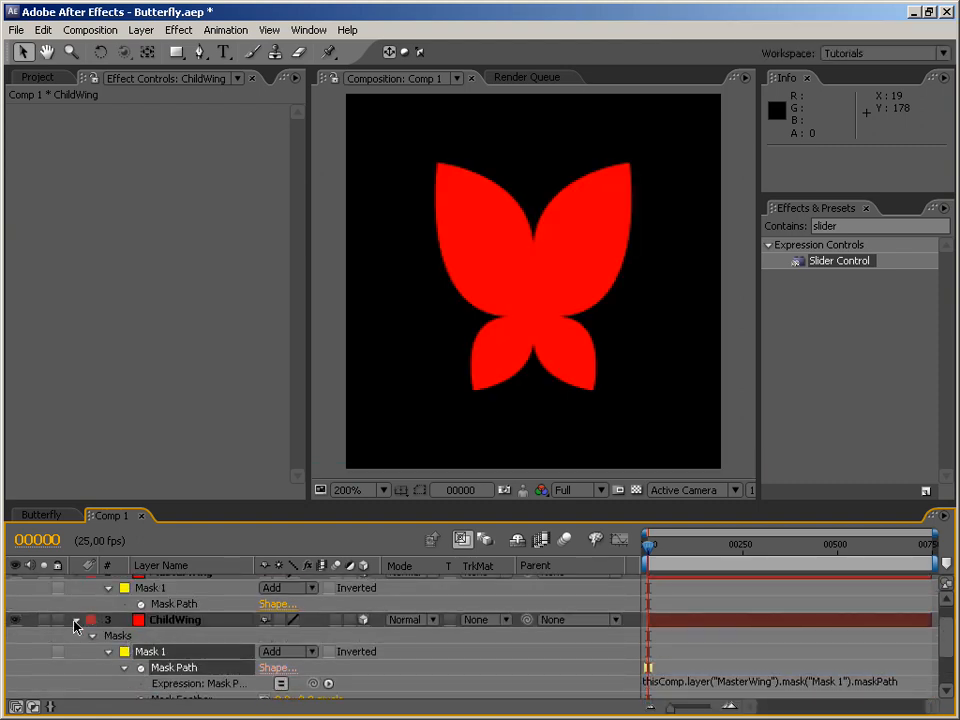
click(76, 620)
click(420, 491)
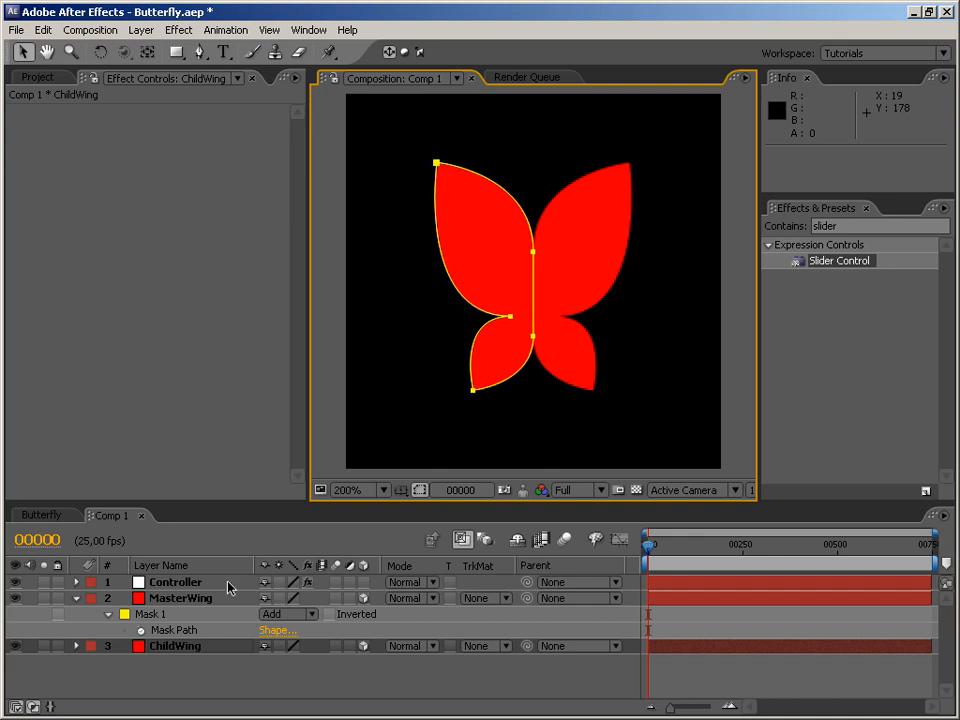
Test the mask link by moving the upper outer point of MasterWing's mask slightly downward, and undo the move
click(185, 600)
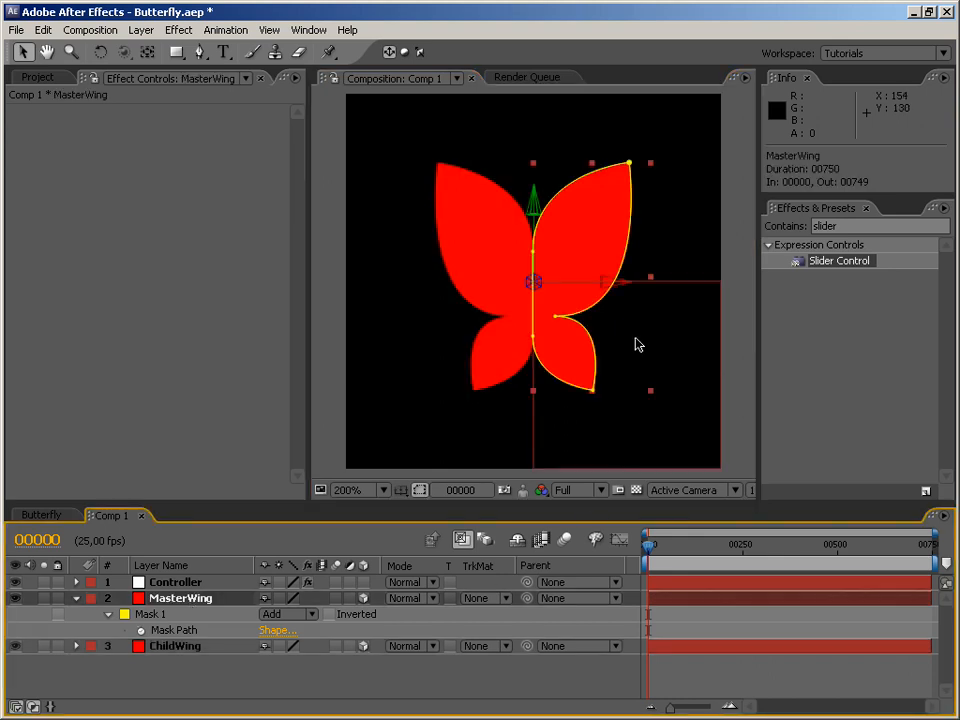
click(629, 163)
mouse_move(632, 164)
mouse_down()
mouse_move(668, 204)
mouse_move(662, 170)
mouse_move(636, 150)
mouse_move(645, 147)
mouse_move(659, 167)
mouse_move(607, 186)
mouse_move(610, 194)
mouse_move(627, 172)
mouse_up()
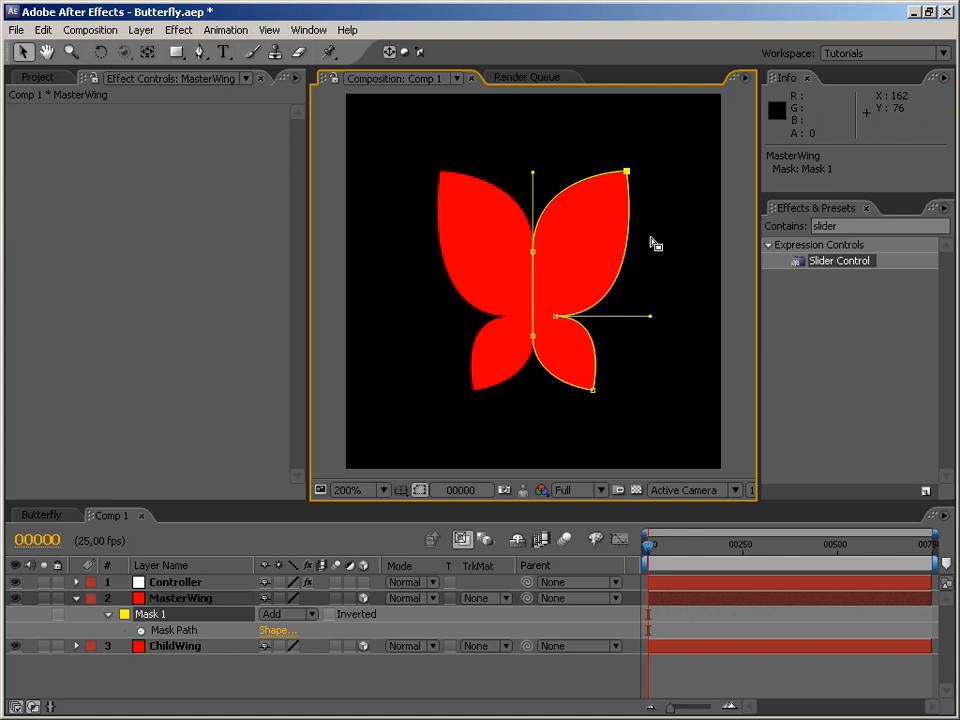
key(ctrl+z)
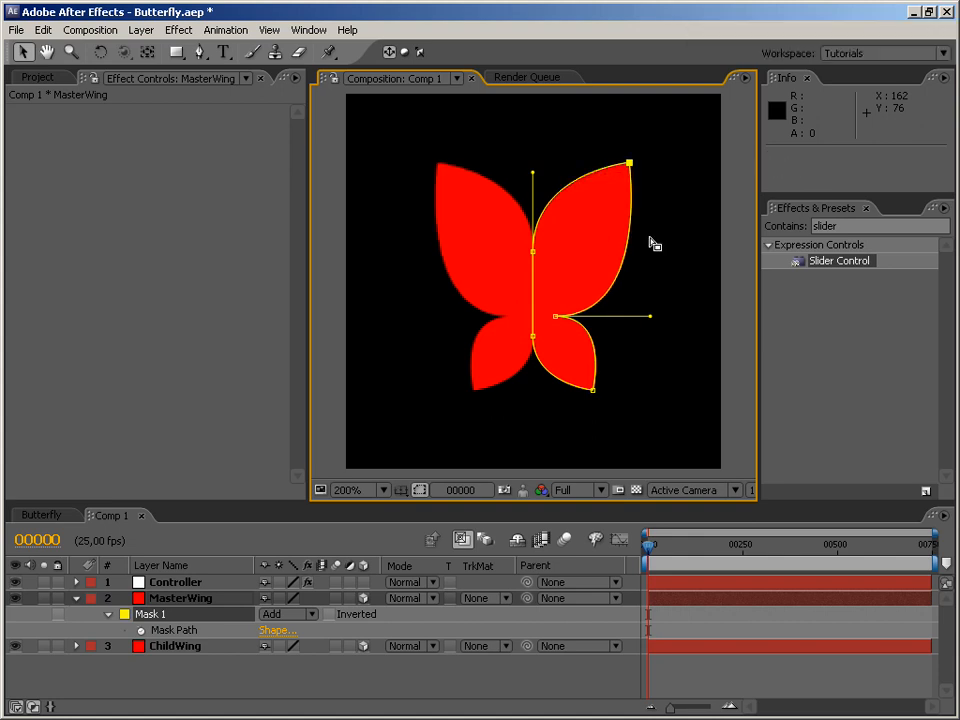
click(686, 339)
click(202, 674)
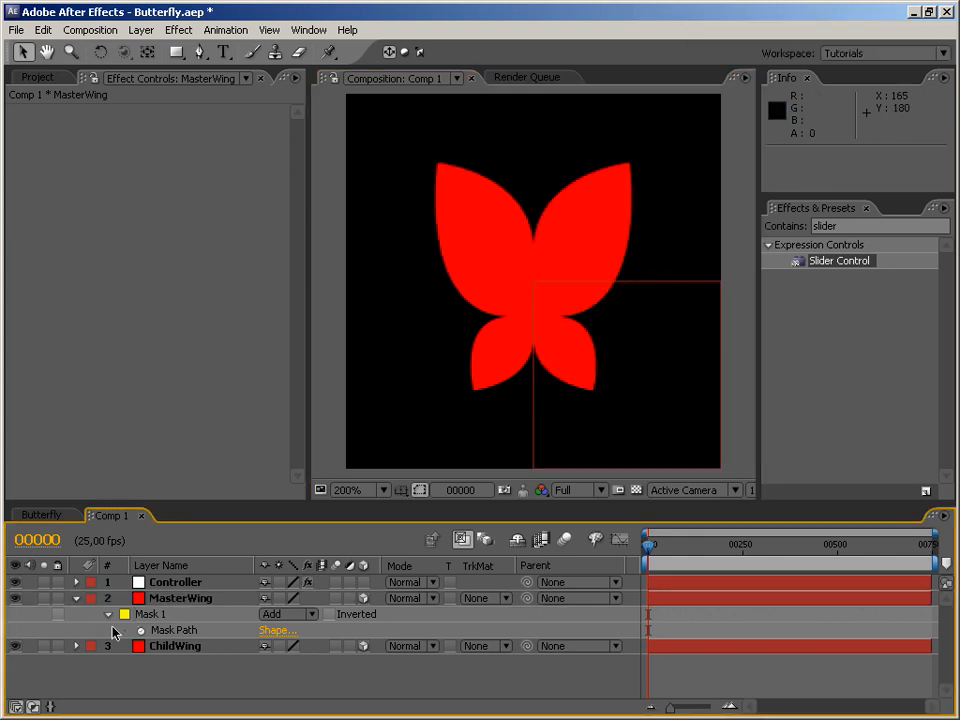
Enlarge the timeline area and reveal the rotation properties of both MasterWing and ChildWing
click(200, 599)
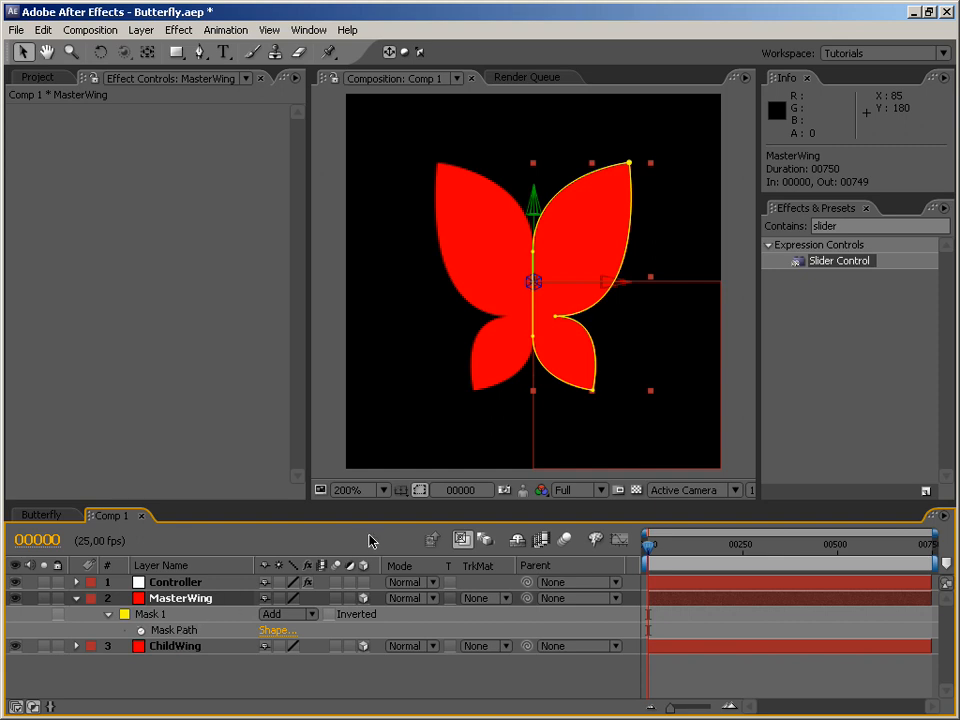
key(ctrl+minus)
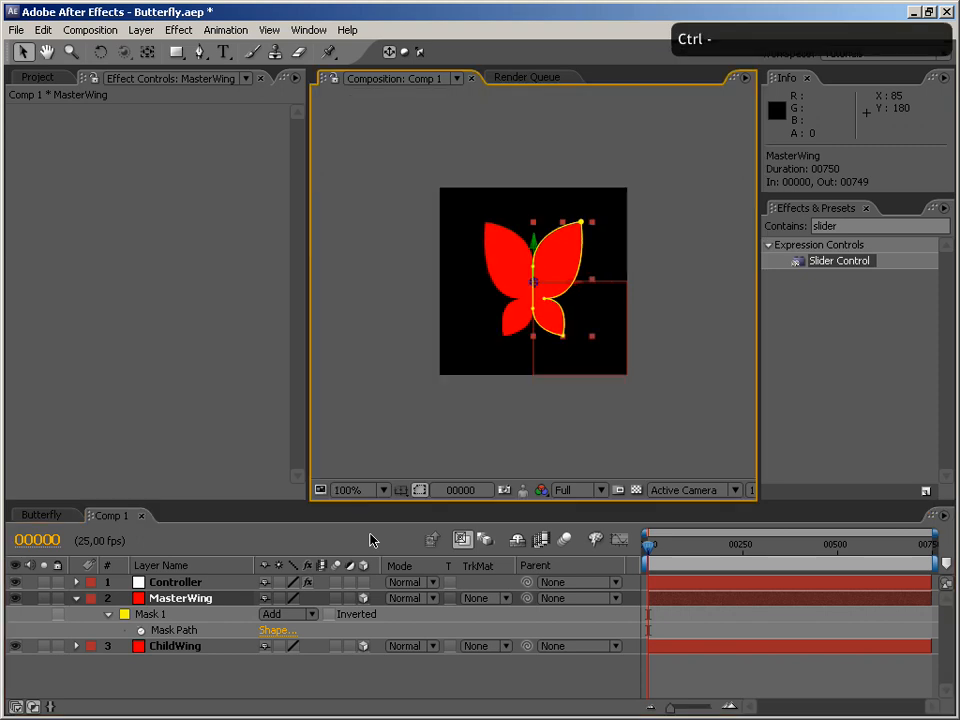
drag(418, 506, 408, 318)
key(r)
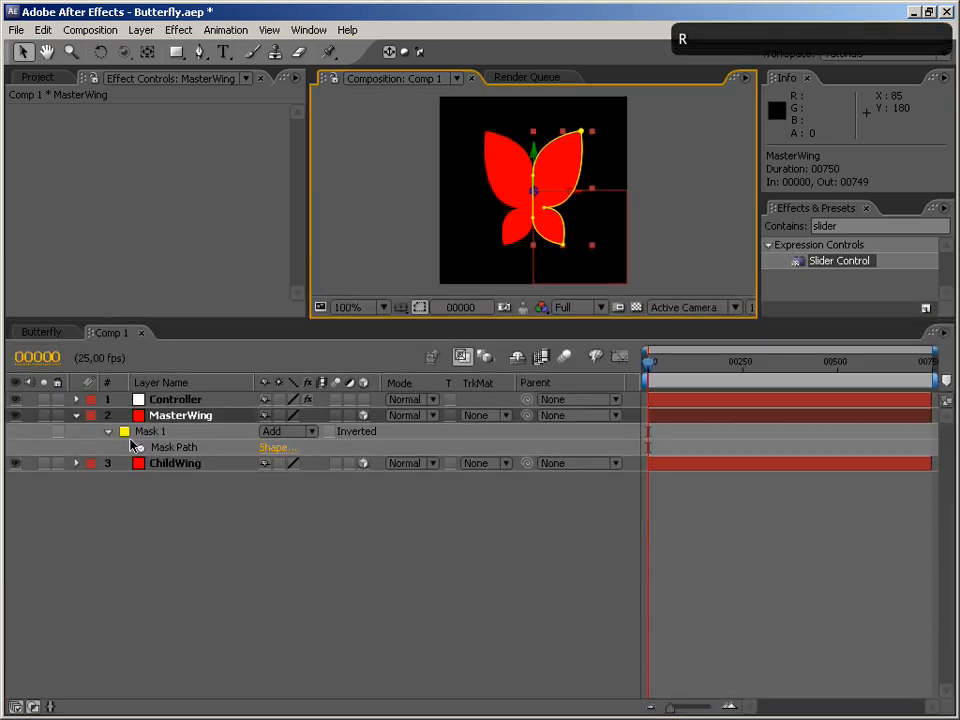
click(190, 502)
key(r)
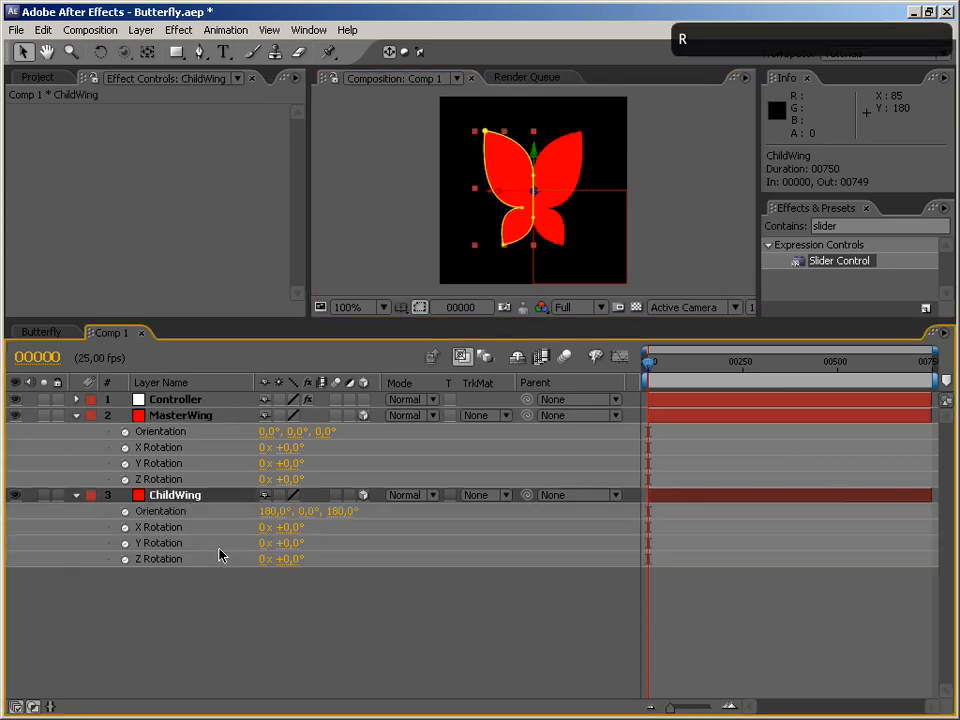
Try out a small negative Y Rotation on MasterWing and undo it
mouse_move(292, 464)
mouse_down()
mouse_move(339, 465)
mouse_move(223, 474)
mouse_move(289, 469)
mouse_up()
key(ctrl+z)
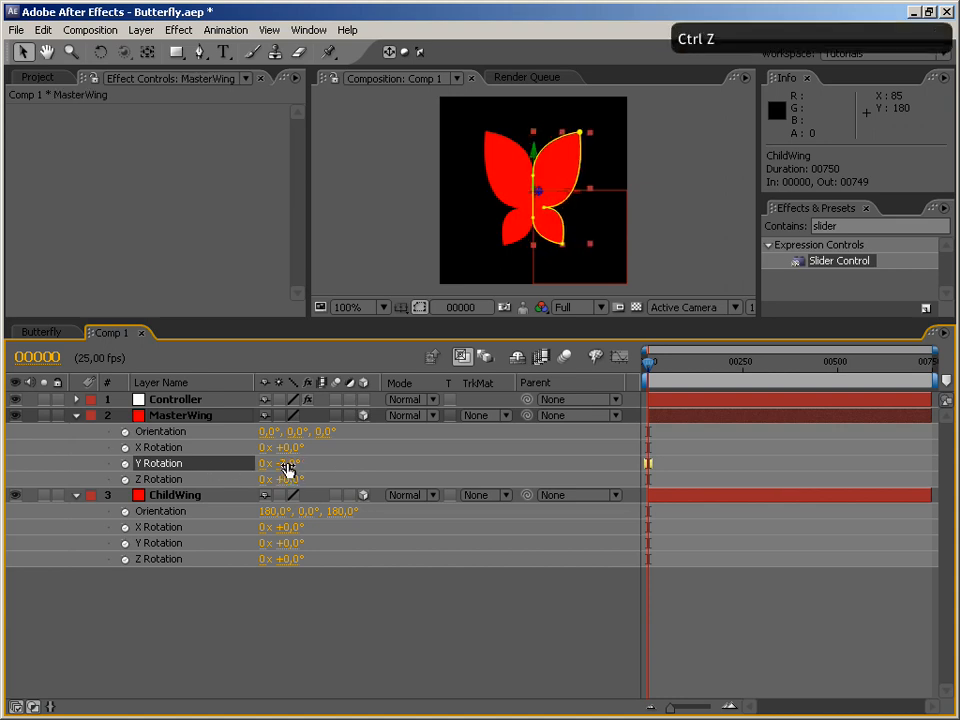
click(281, 628)
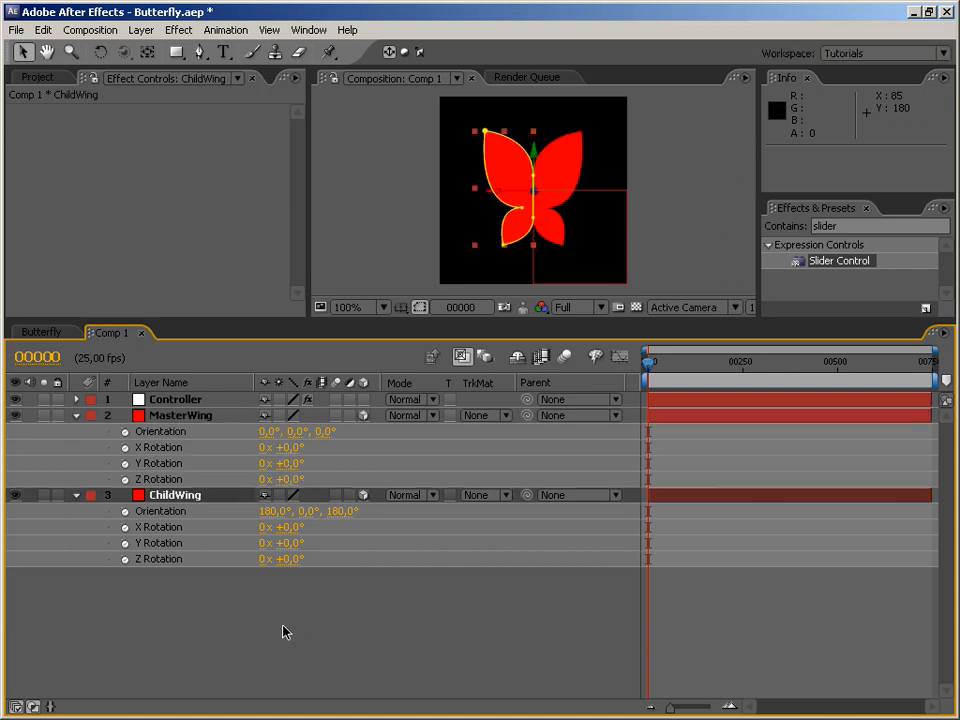
Link ChildWing's Y Rotation to MasterWing's Y Rotation with an expression, and test it by varying MasterWing's Y Rotation, ending at -2°
alt+click(125, 543)
drag(313, 558, 154, 464)
key(Return)
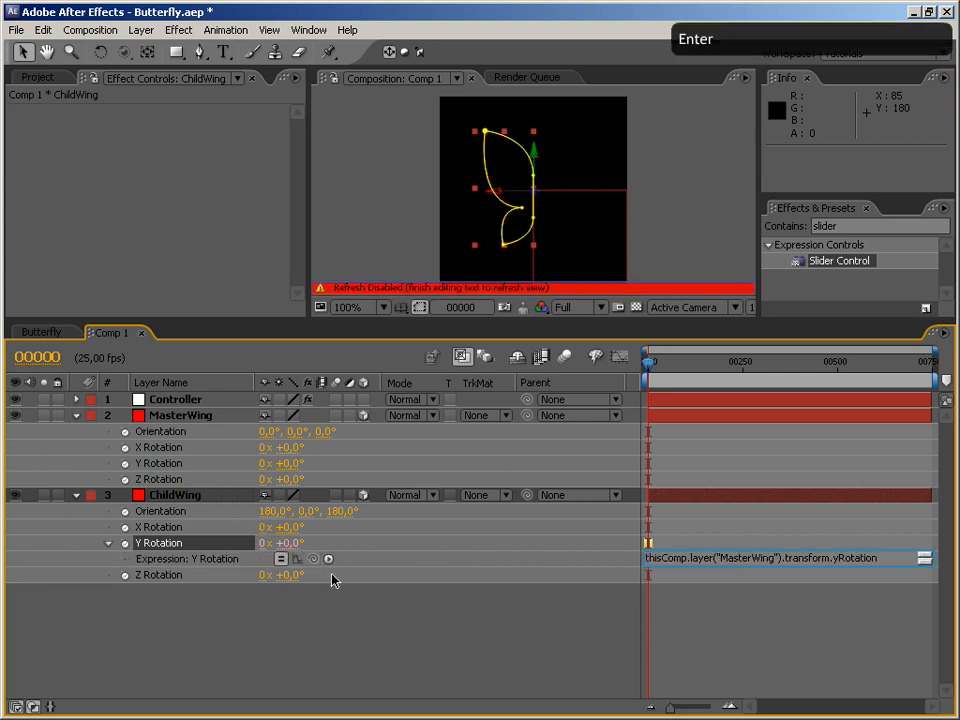
mouse_move(291, 463)
mouse_down()
mouse_move(317, 456)
mouse_move(290, 451)
mouse_move(300, 452)
mouse_up()
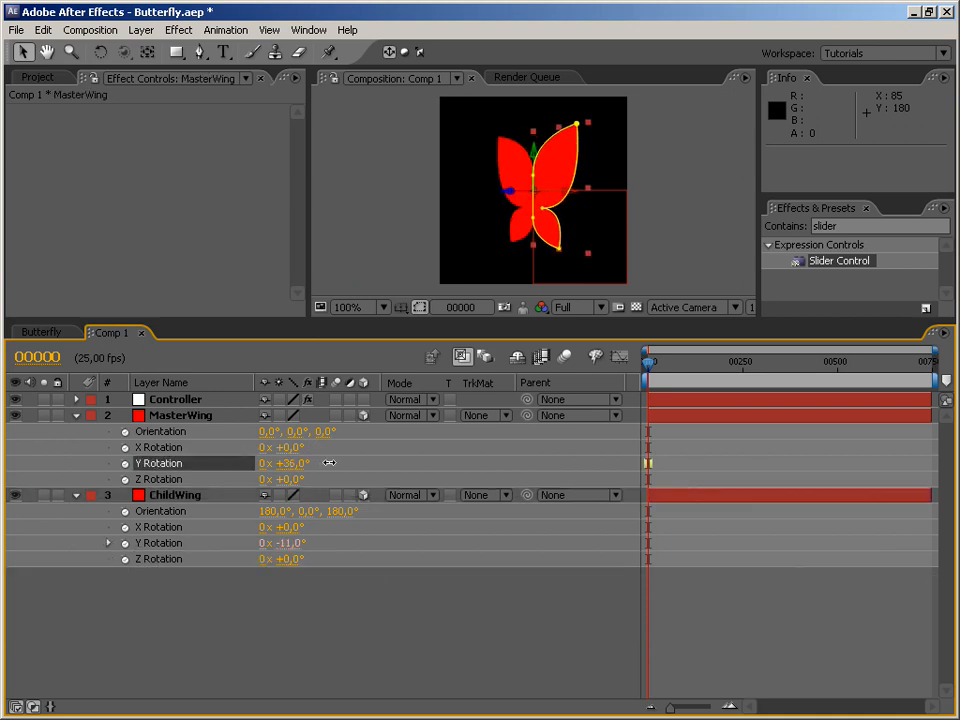
drag(329, 463, 300, 461)
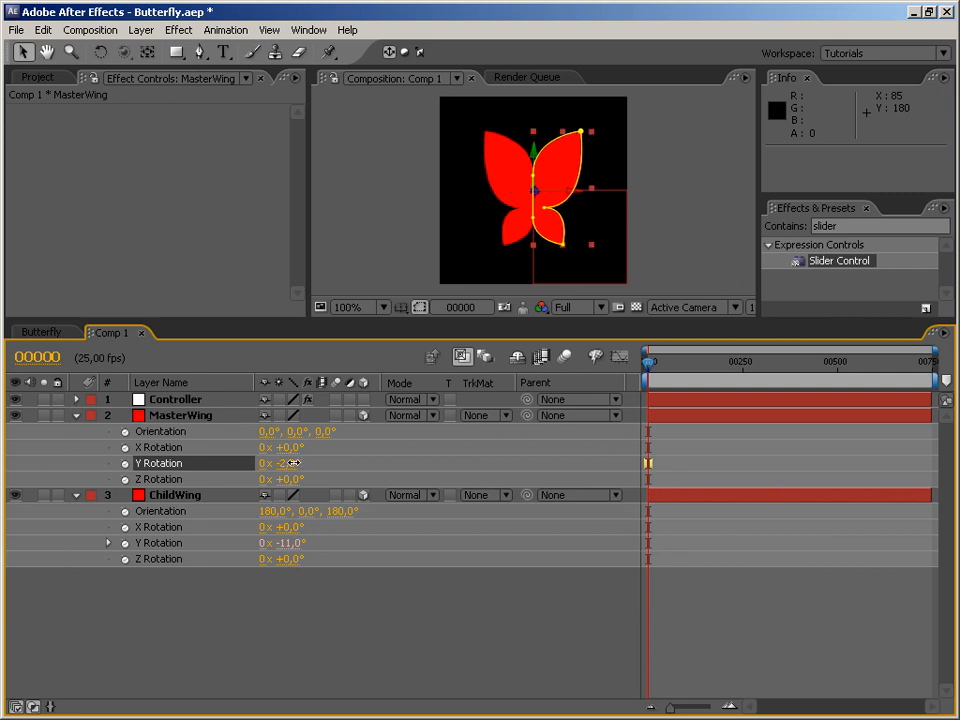
Negate ChildWing's Y Rotation expression so it reads -thisComp.layer("MasterWing").transform.yRotation
click(109, 544)
click(849, 558)
click(849, 558)
key(Home)
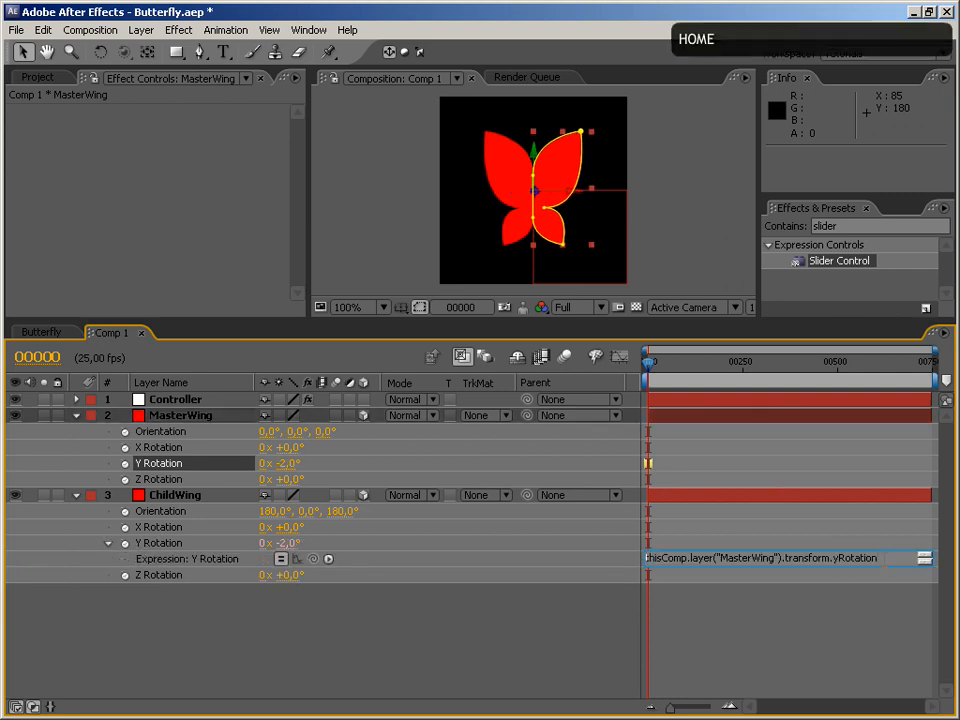
text(-)
key(KP_Enter)
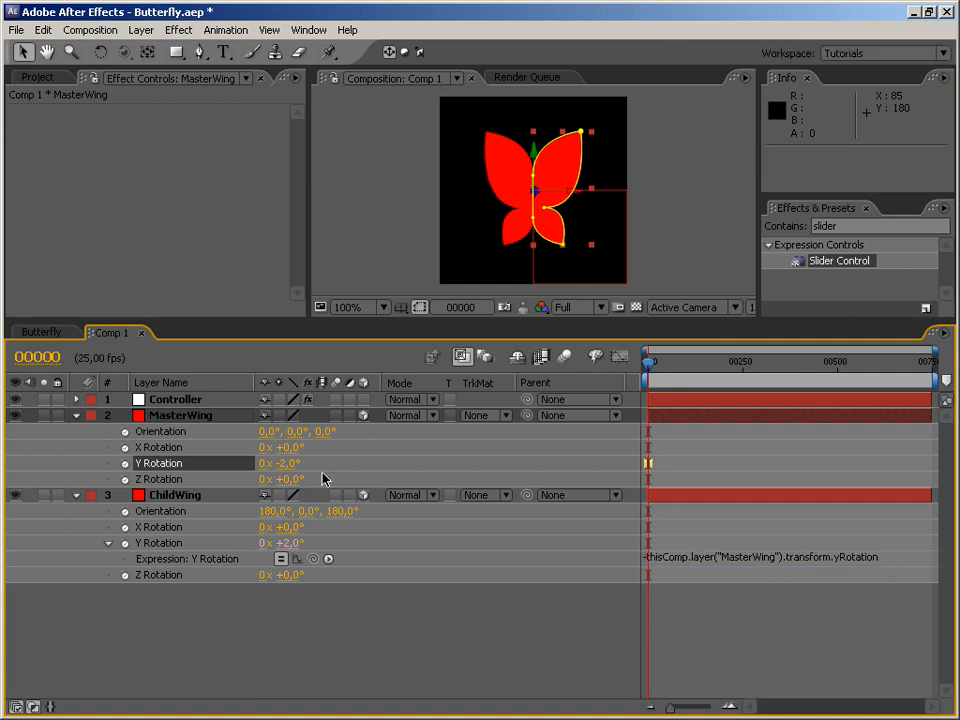
Test the mirrored wing movement by varying MasterWing's Y Rotation, and reset that rotation to 0°
drag(289, 463, 318, 463)
drag(303, 463, 295, 497)
click(290, 463)
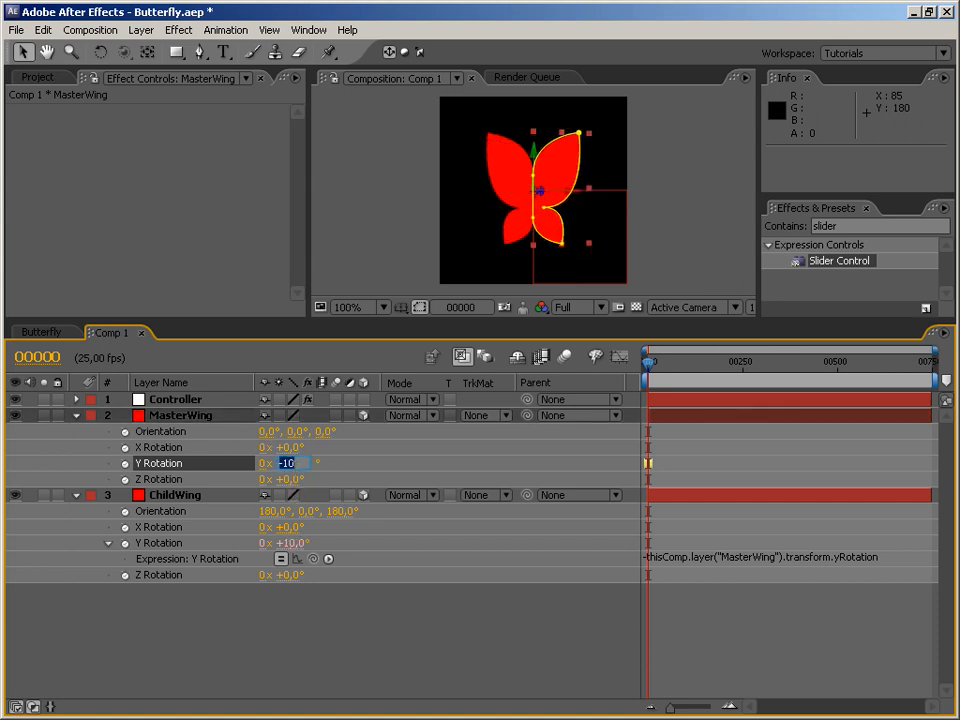
text(0)
key(Return)
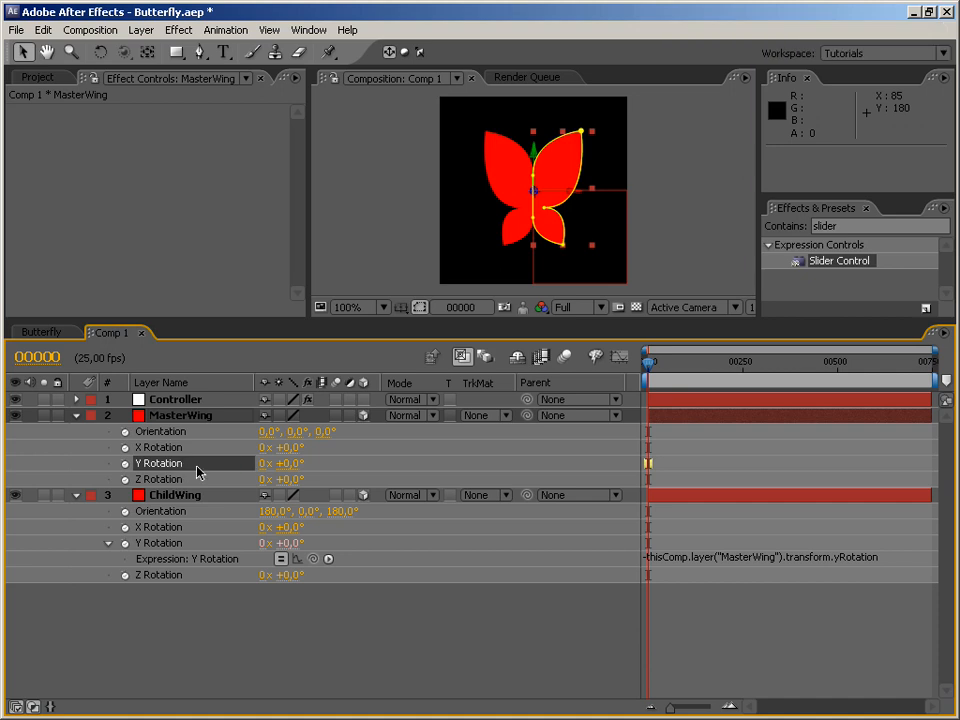
Lock the effect controls on the Controller layer and open an expression with an enlarged editing field on MasterWing's Y Rotation
click(192, 399)
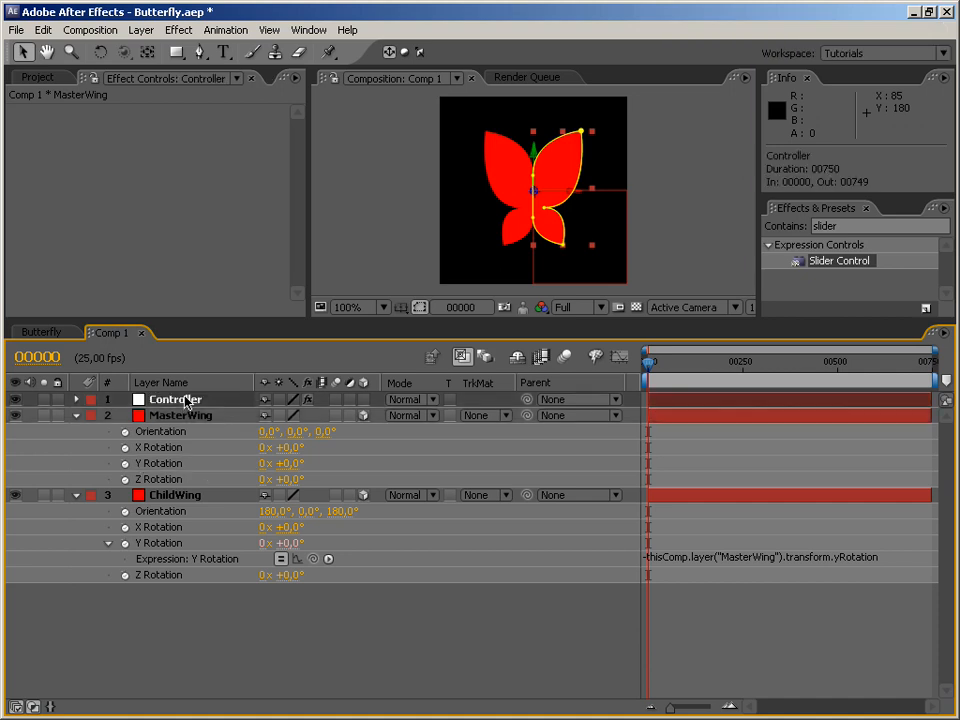
click(90, 81)
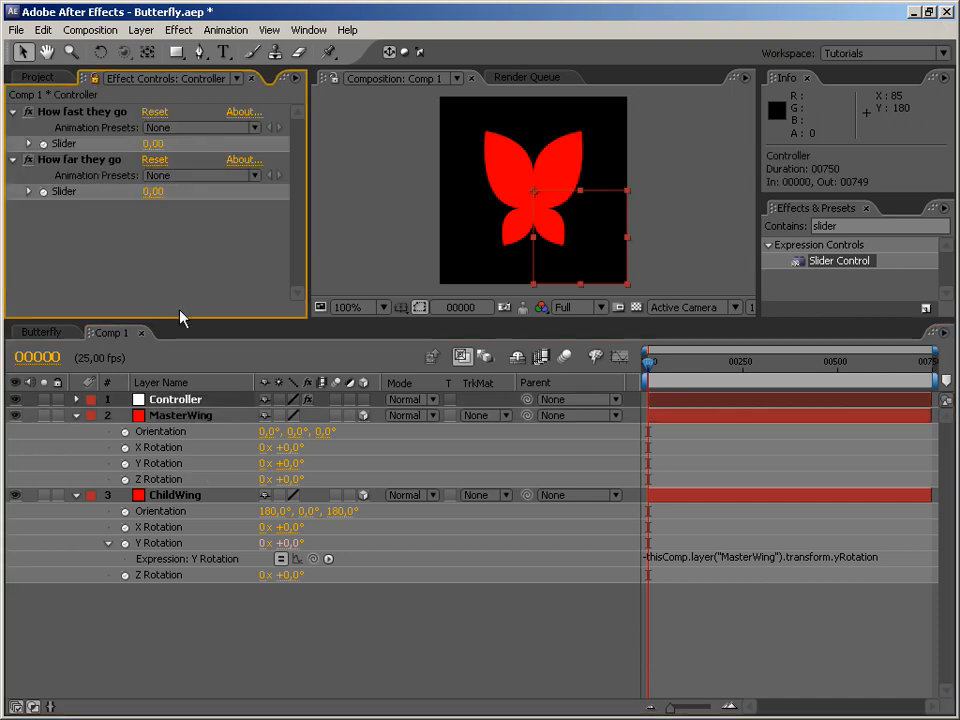
click(165, 466)
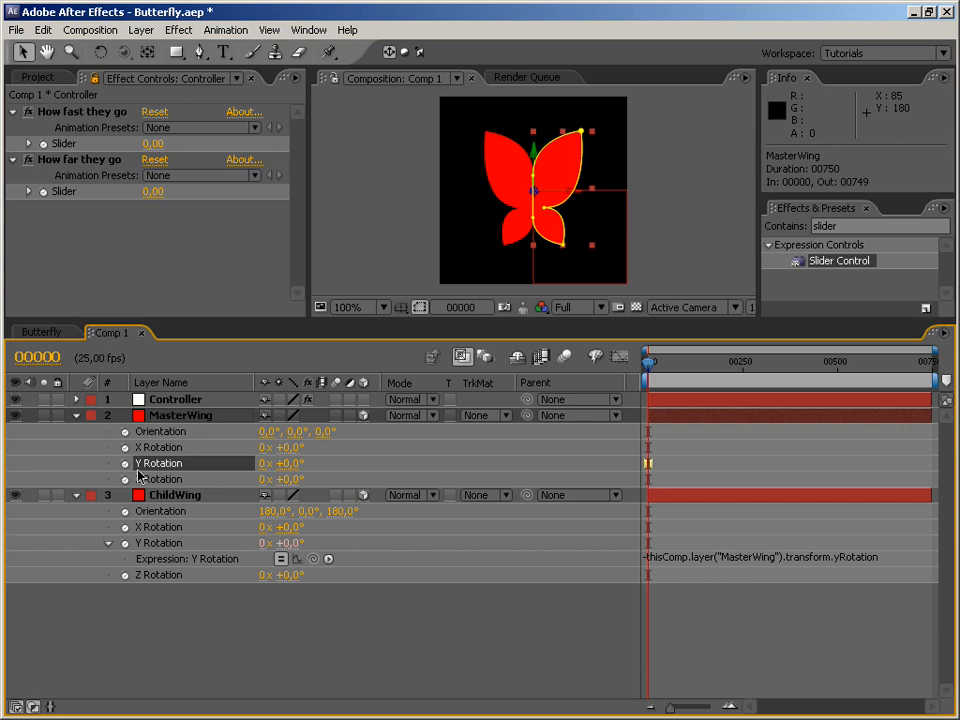
alt+click(126, 463)
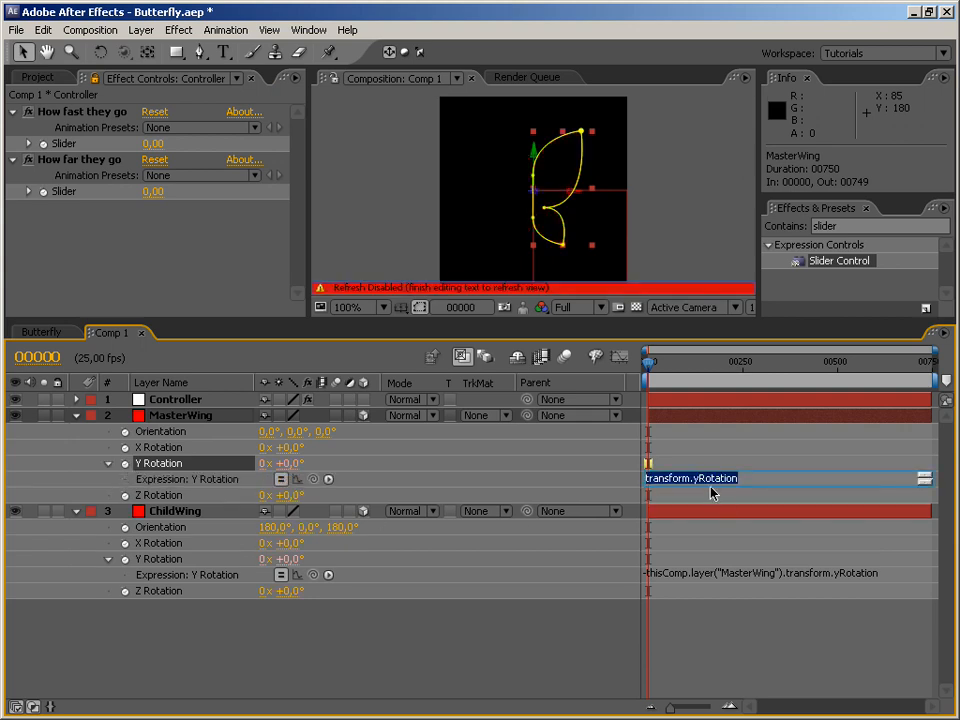
drag(710, 494, 709, 527)
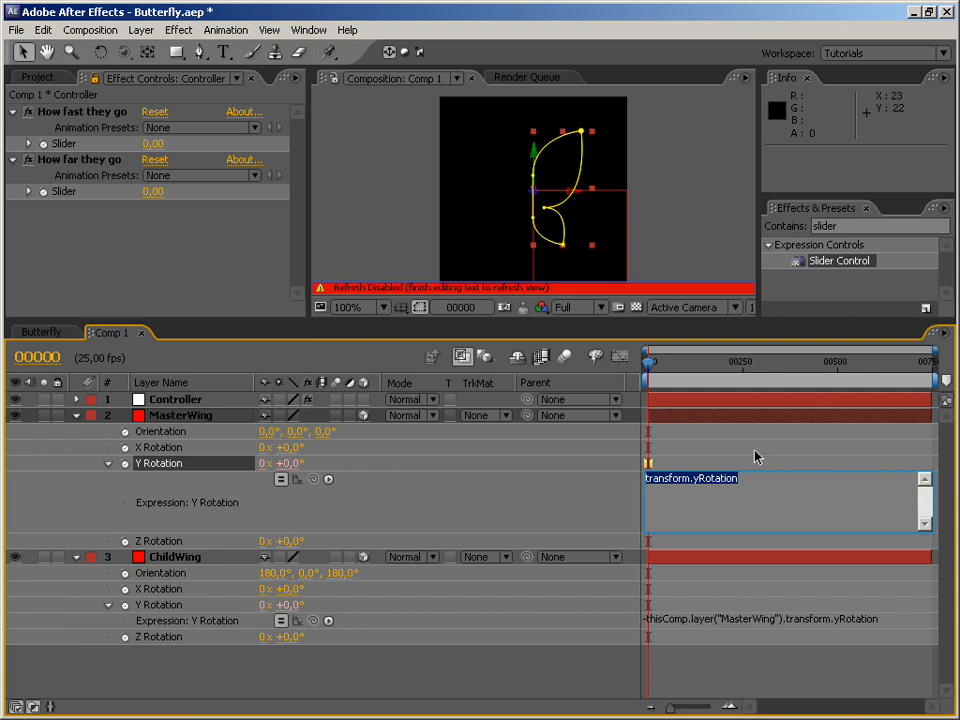
Define freq in MasterWing's Y Rotation expression as the Controller's "How fast they go" slider, ending the line with a semicolon
text(speed)
key(shift+Home)
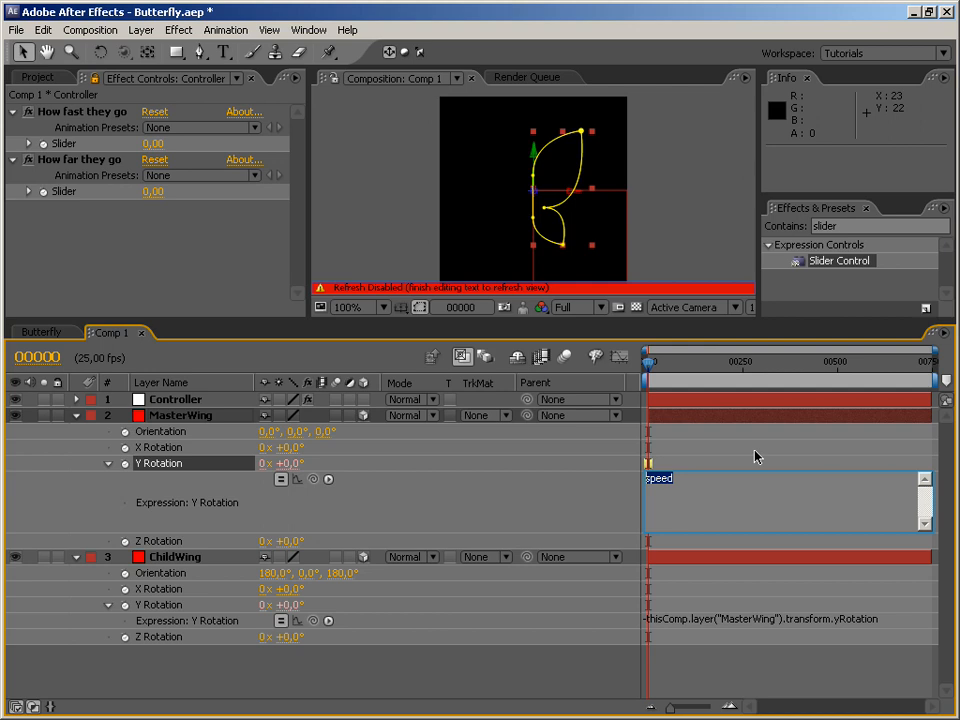
text(f)
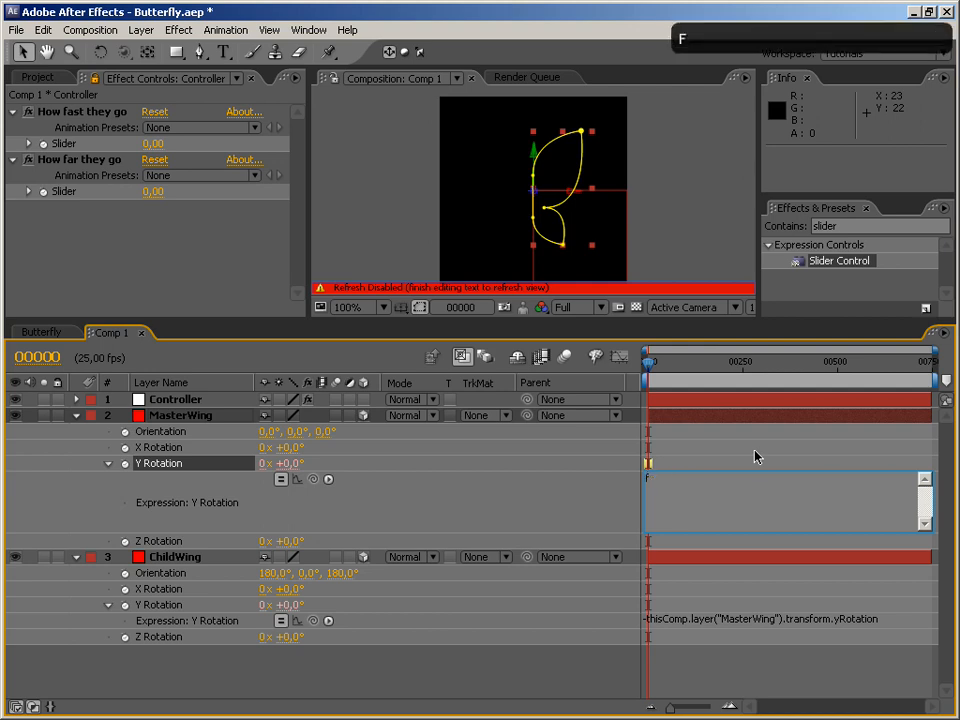
text(req =)
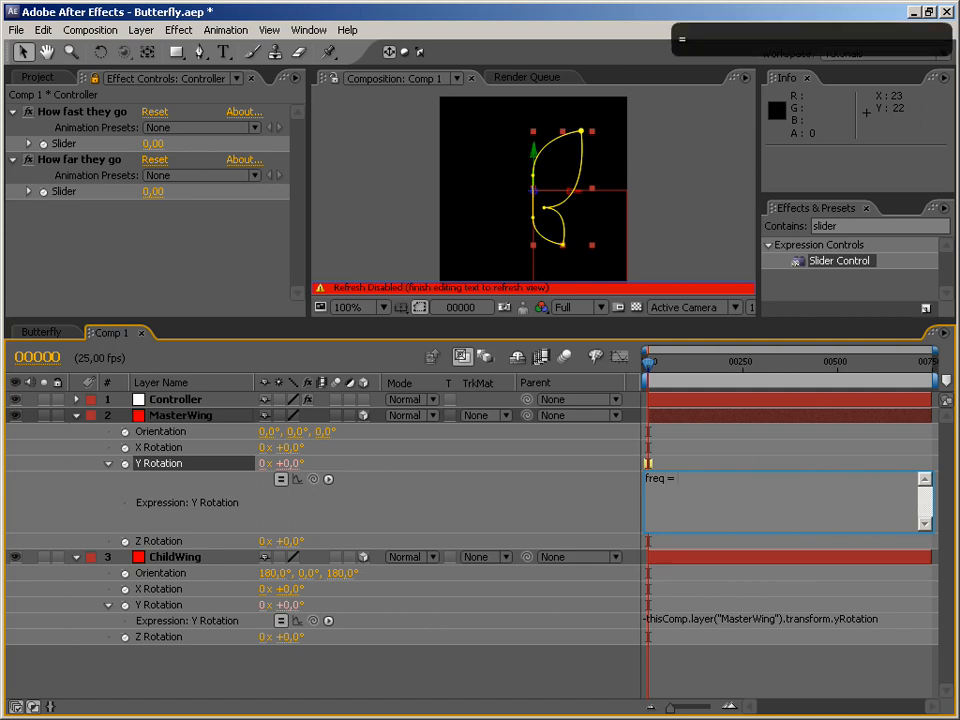
drag(313, 479, 100, 147)
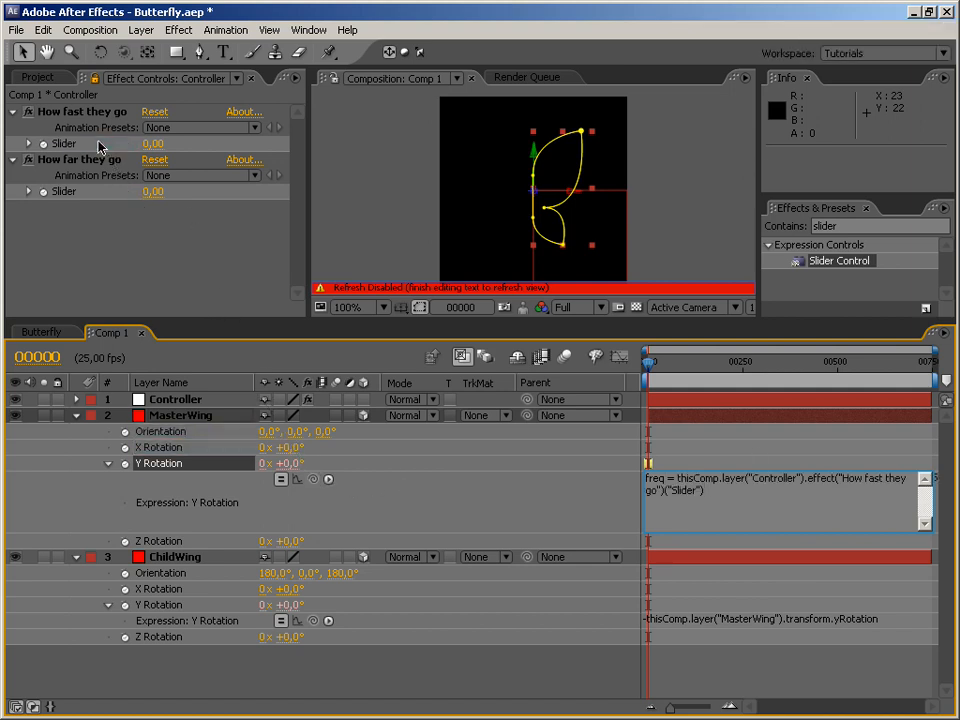
text(;)
key(Return)
Add a line to the expression defining amp as the Controller's "How far they go" slider, ending with a semicolon
text(amp =)
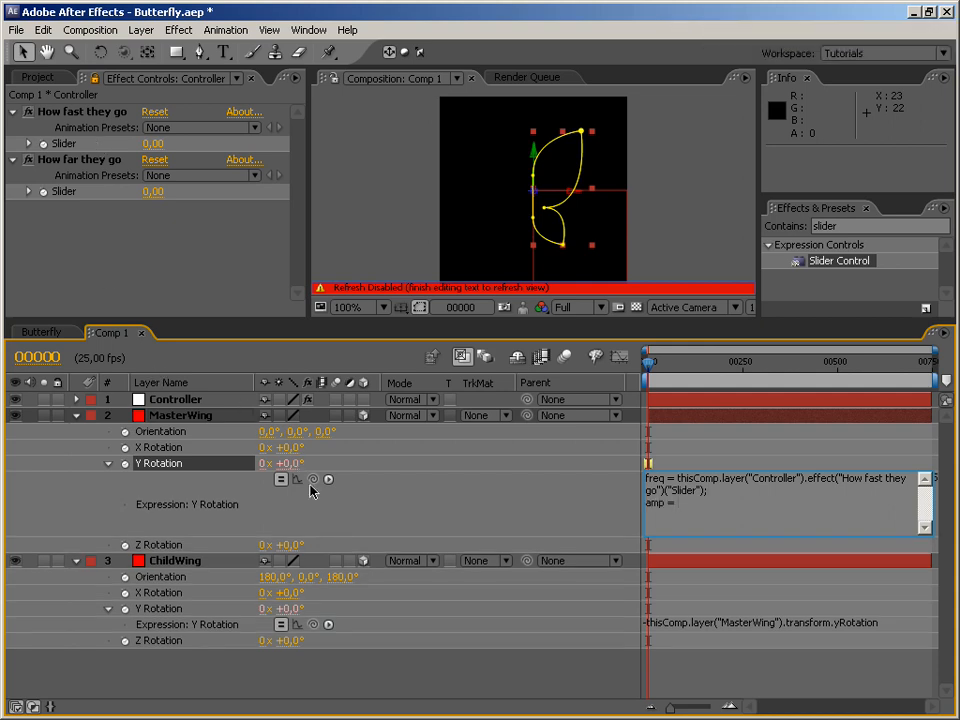
drag(313, 479, 86, 198)
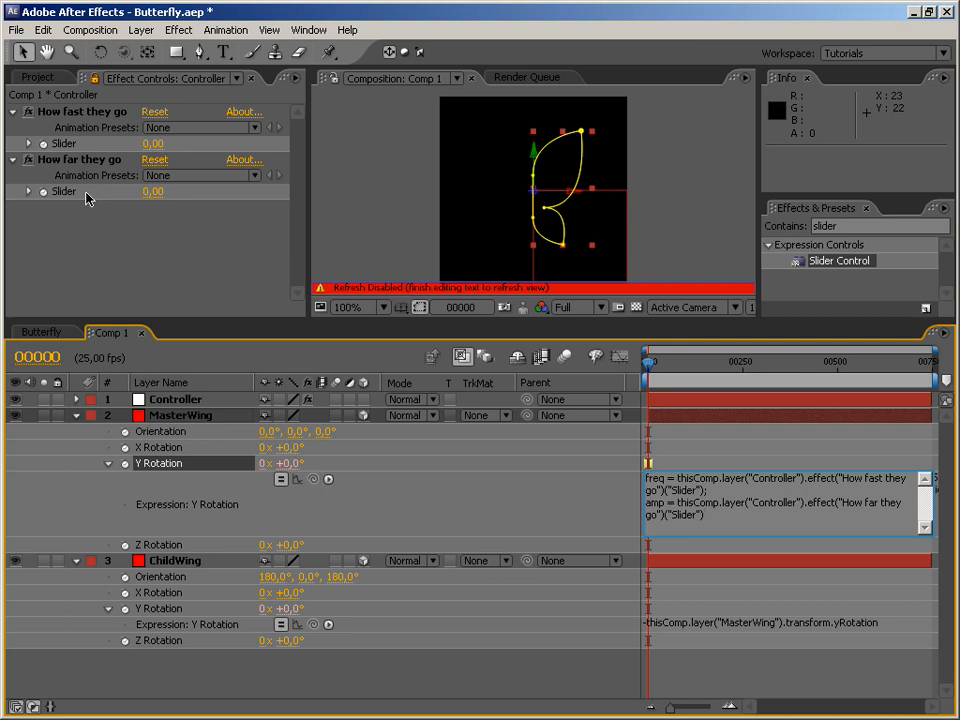
text(;)
key(Return)
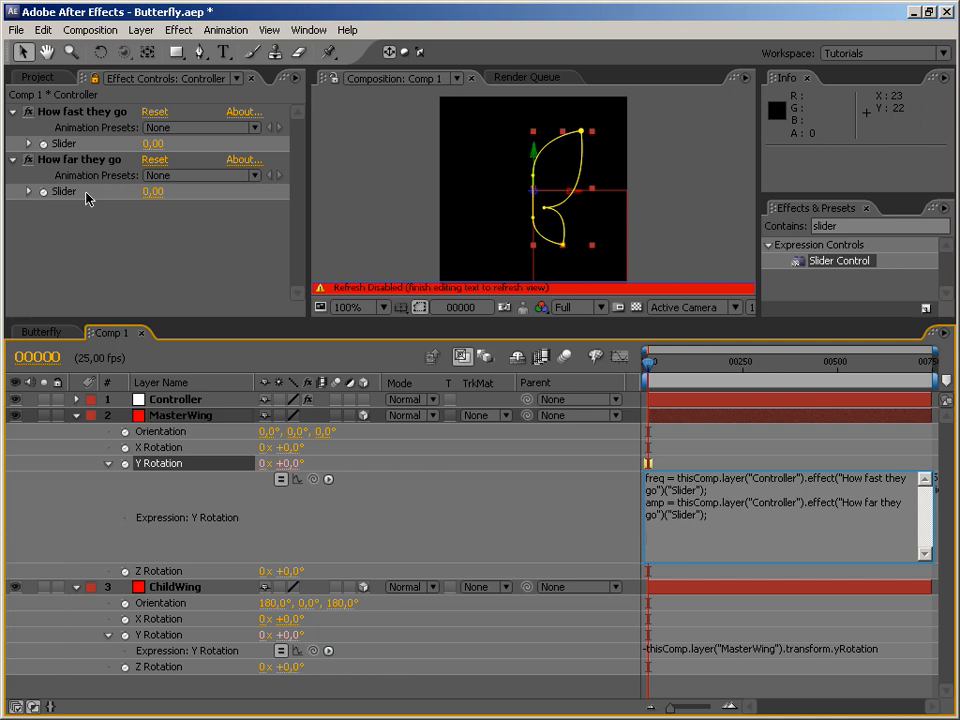
Finish MasterWing's Y Rotation expression with the line Math.sin(time * freq) * amp; and apply it
text(Math)
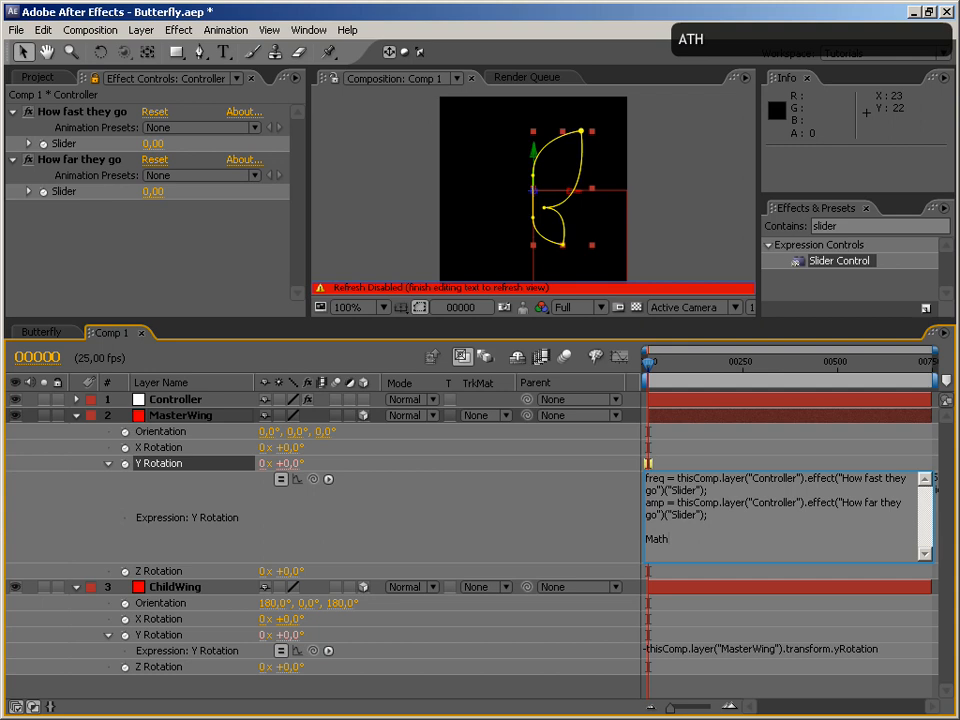
text(.sin(time *)
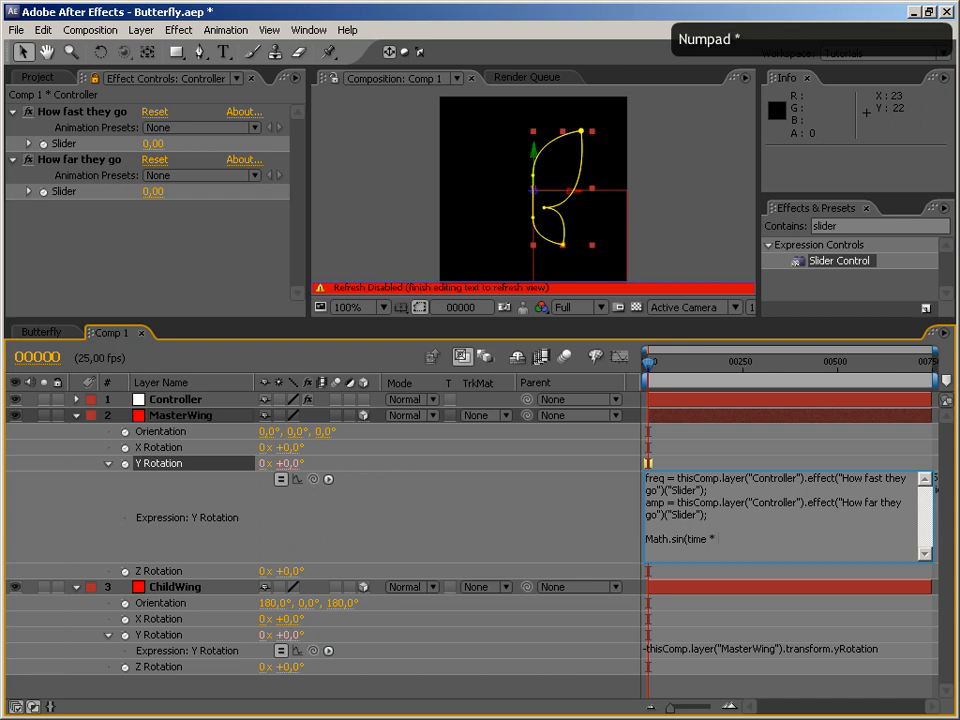
text( freq) *)
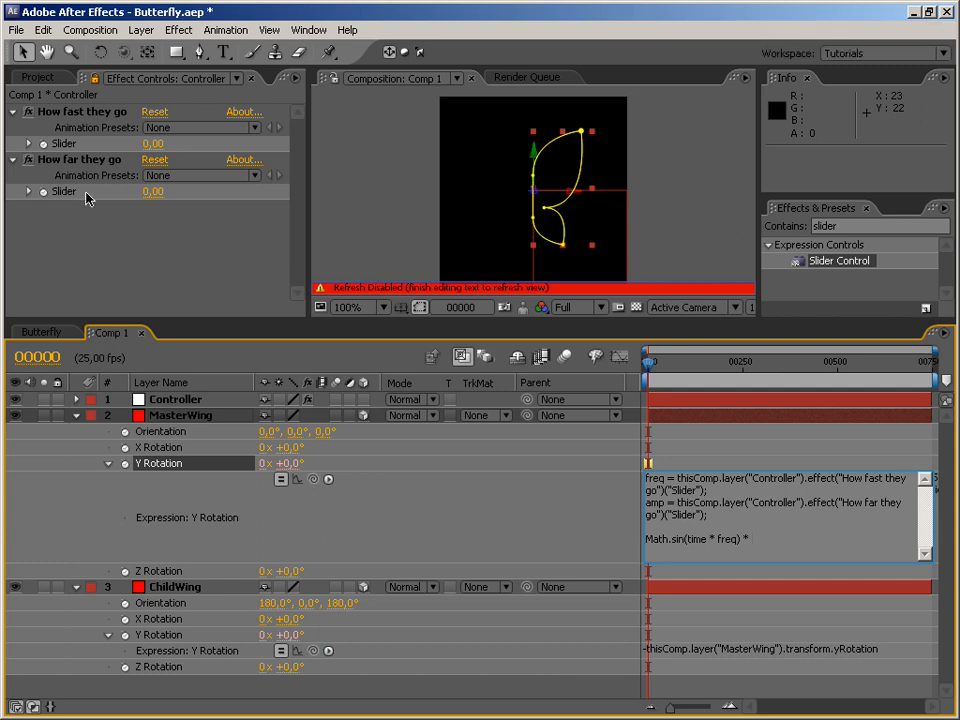
text( ampl)
key(BackSpace)
text(;)
drag(737, 539, 688, 539)
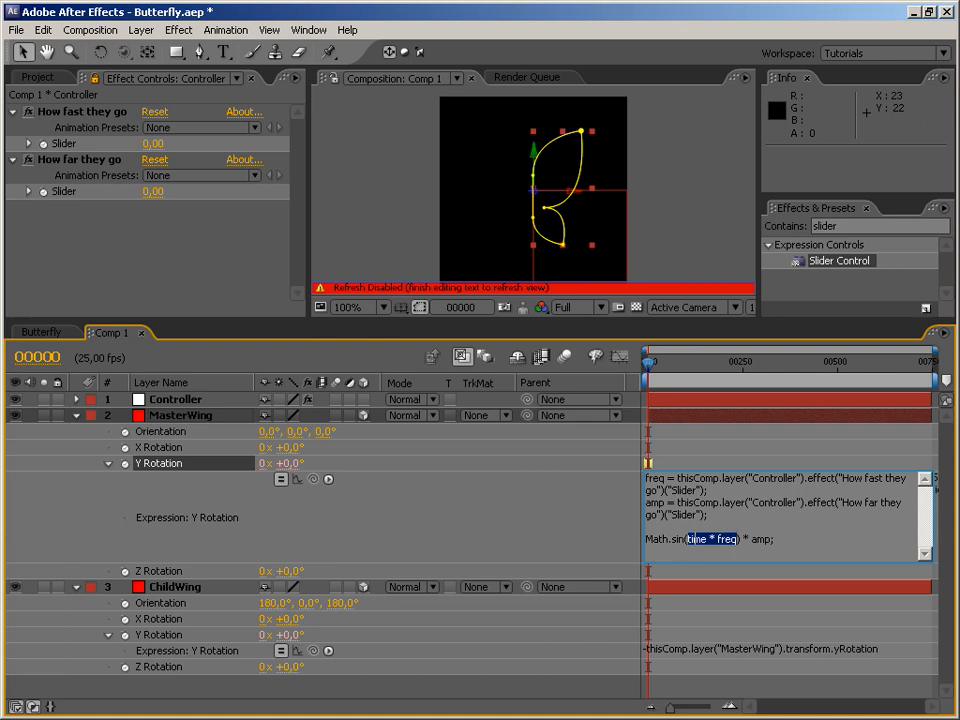
drag(751, 539, 775, 539)
click(776, 538)
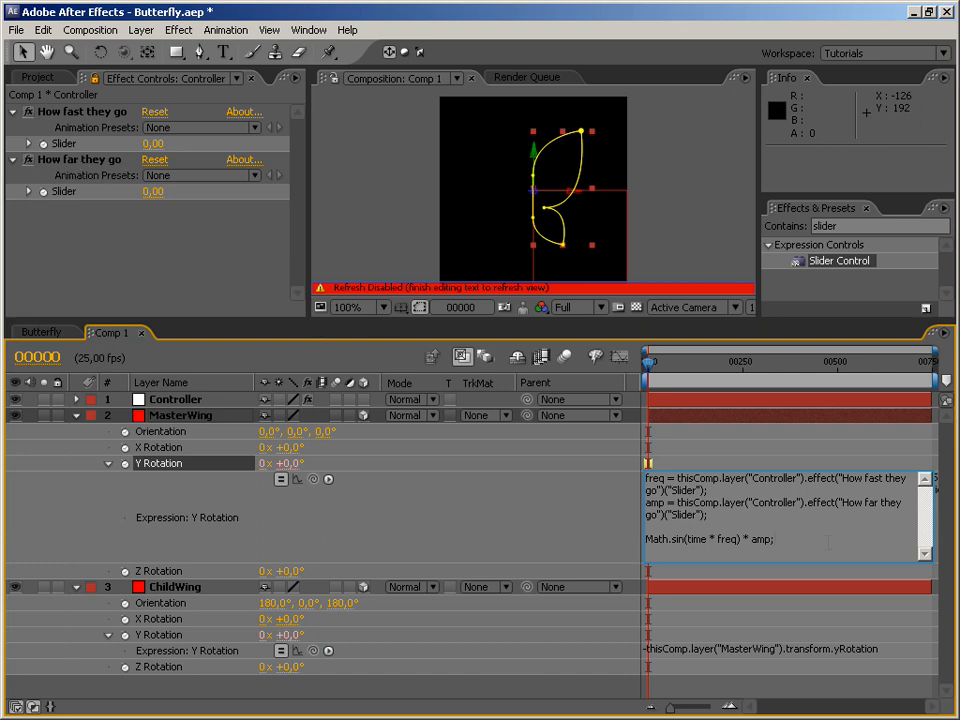
key(KP_Enter)
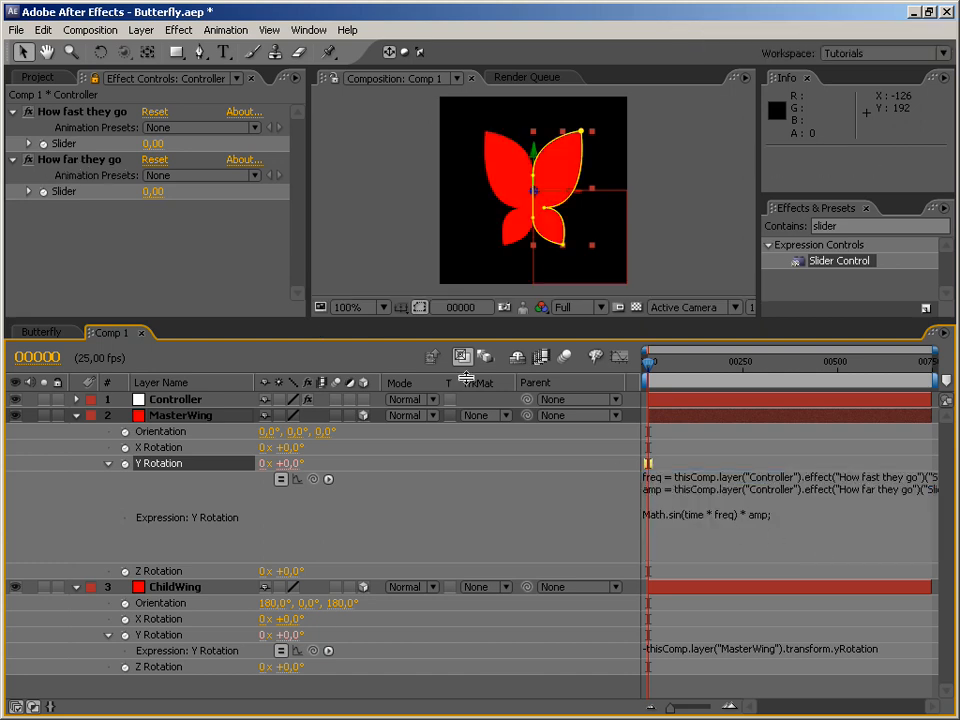
Set the Controller's "How fast they go" slider to 50 and its "How far they go" slider to 45
click(153, 143)
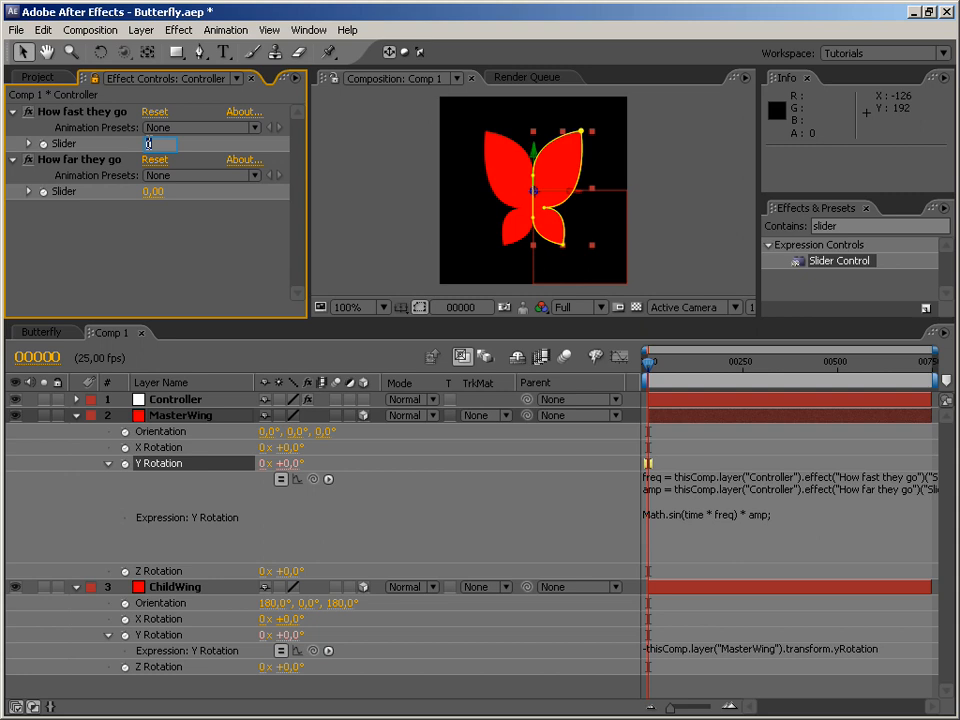
text(50)
key(Return)
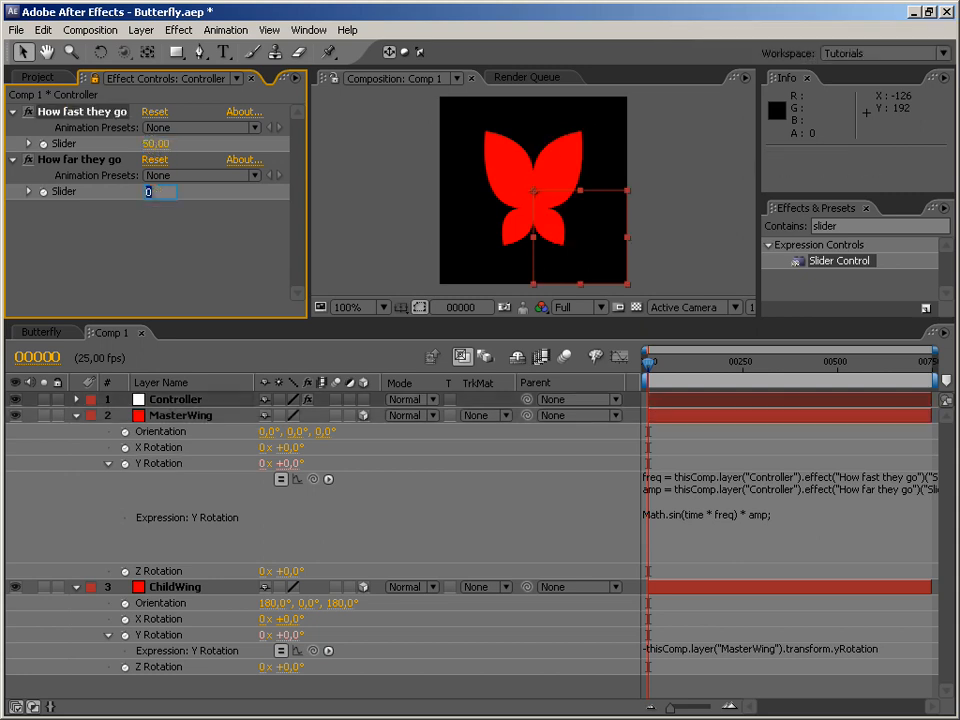
text(45)
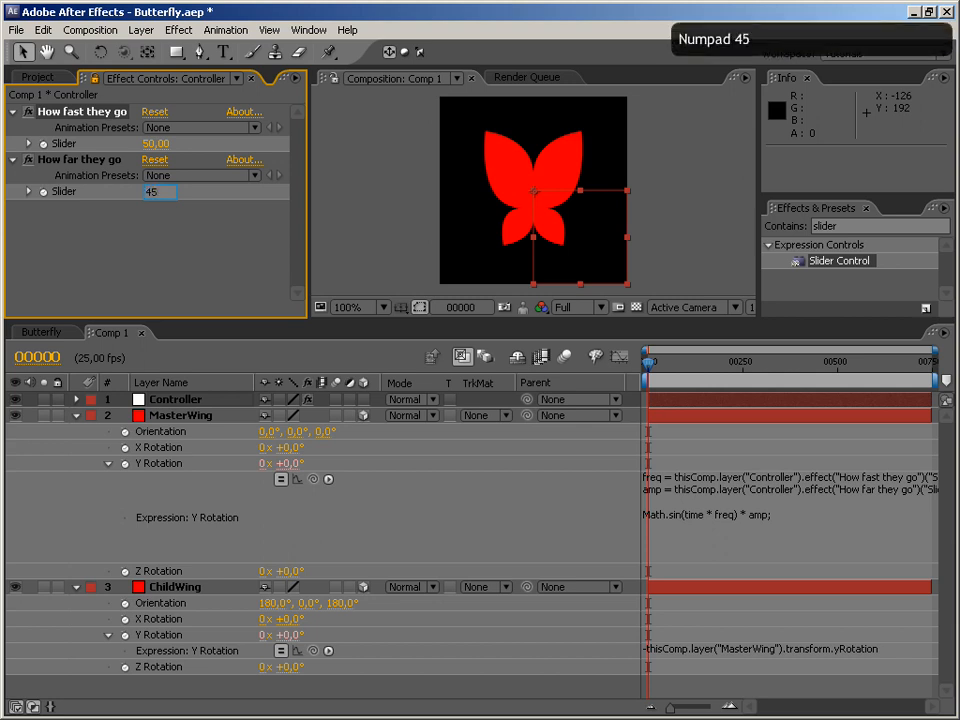
key(Return)
Run a RAM preview of the wing flapping from the start of Comp 1
drag(648, 363, 621, 364)
key(KP_0)
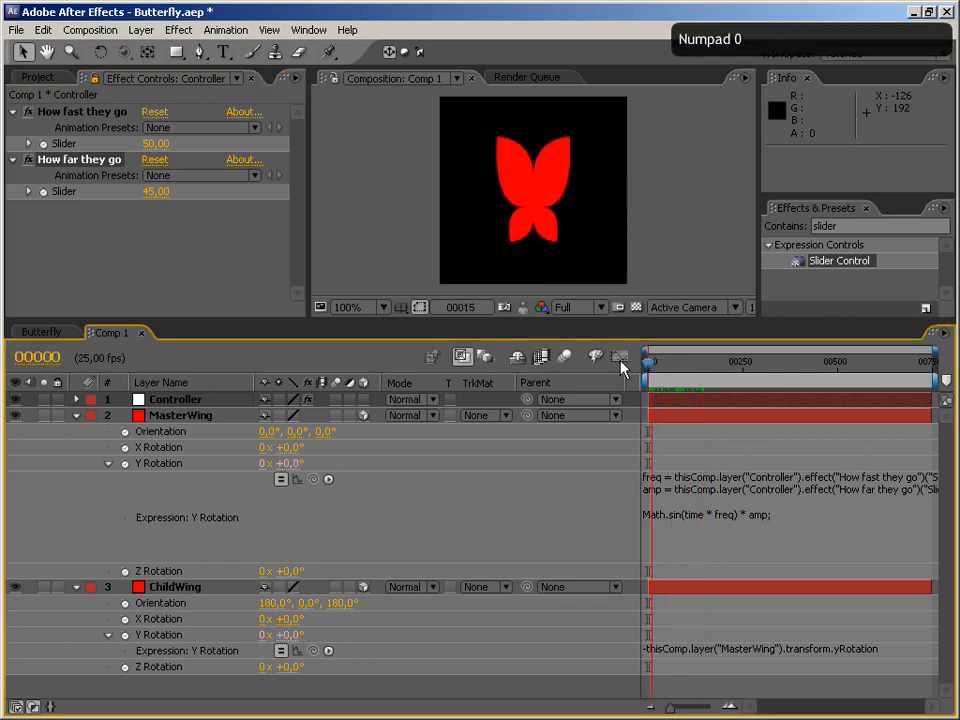
key(KP_0)
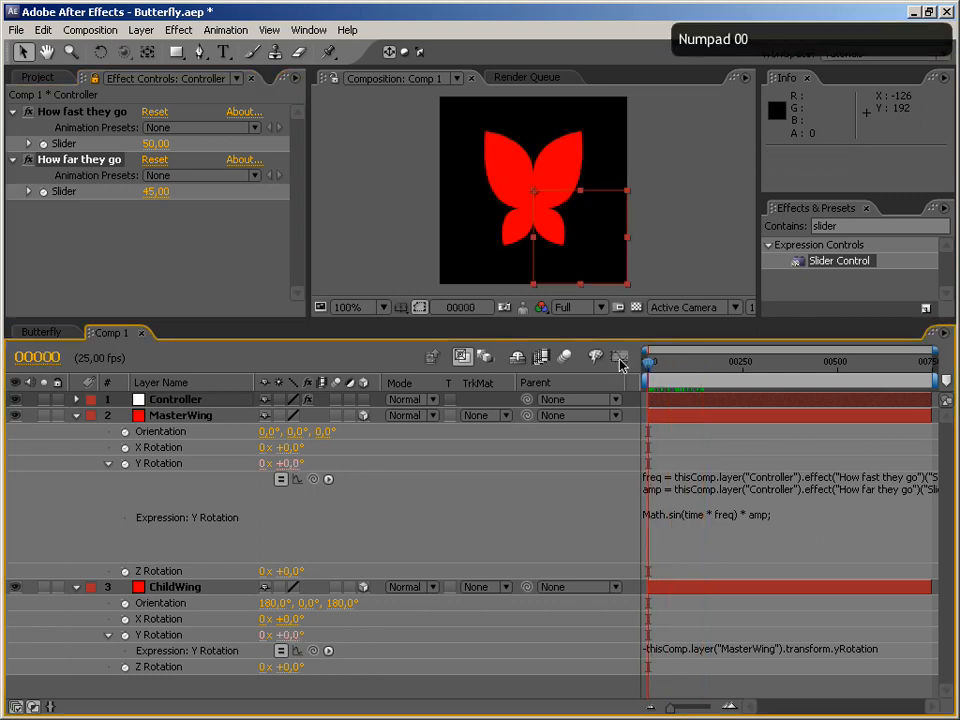
Divide the freq slider reference by 1 in MasterWing's Y Rotation expression, before the line's semicolon, and apply the edit
click(736, 479)
click(738, 479)
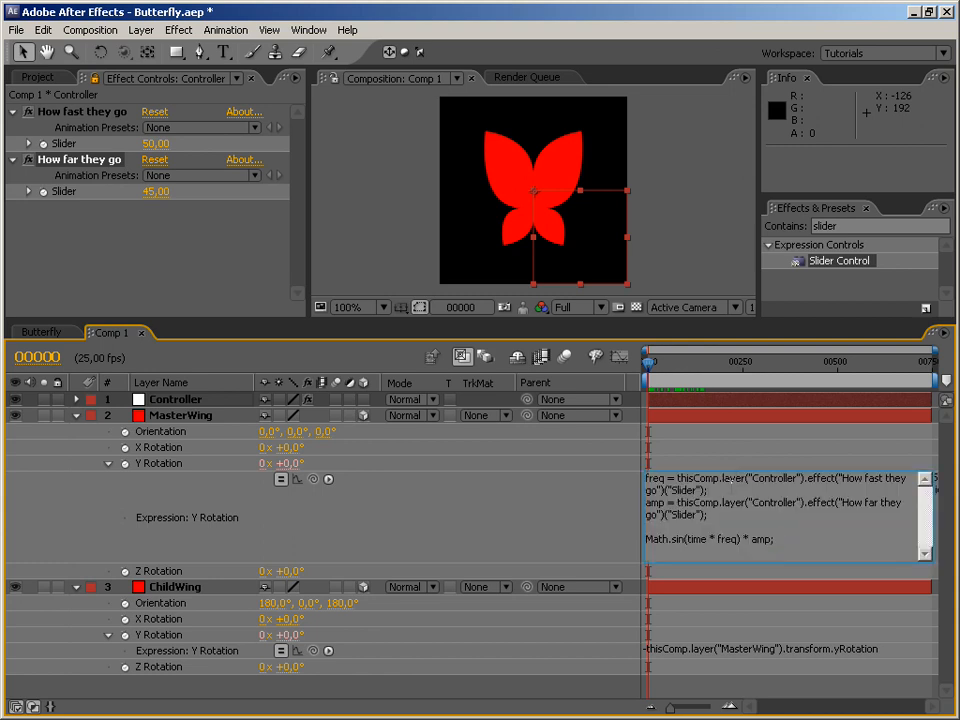
key(Left)
text(/ )
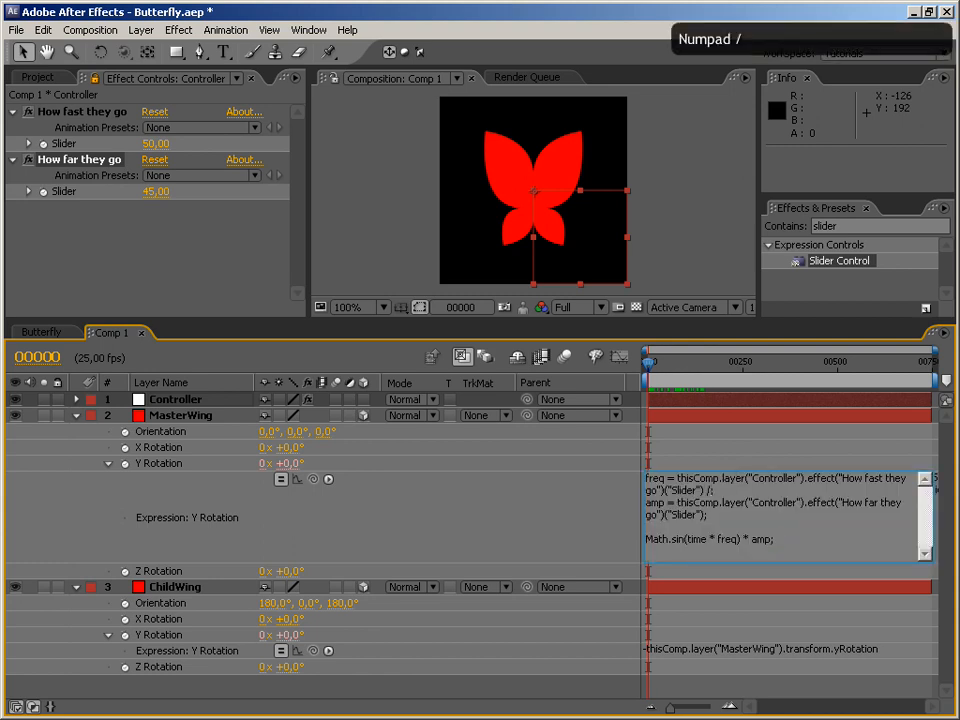
text(1)
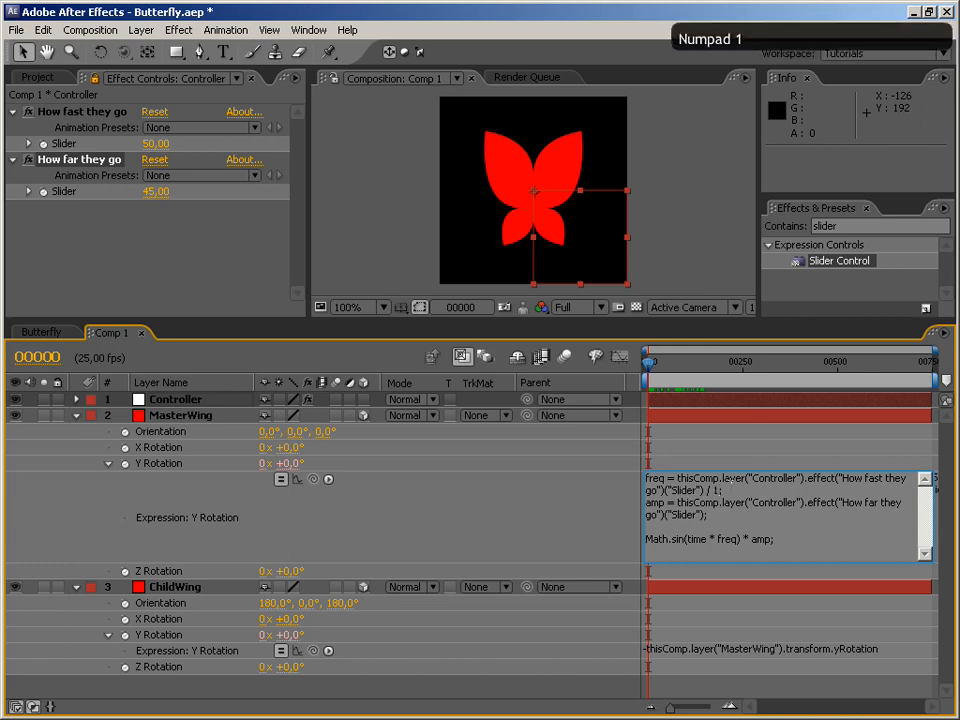
key(KP_Enter)
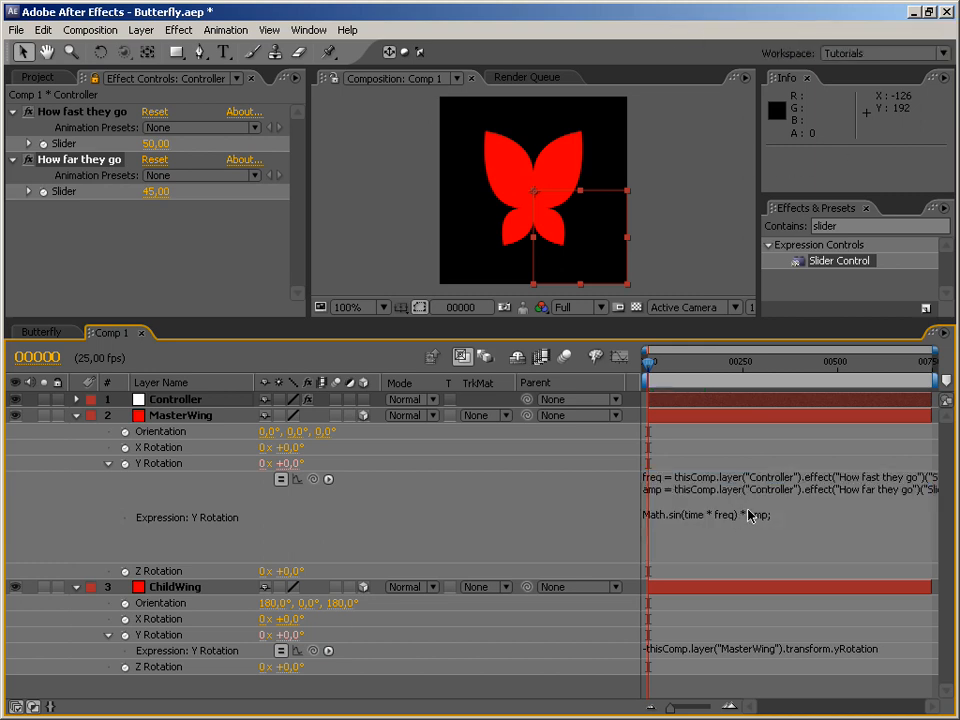
RAM preview the butterfly again to check the flapping speed with the divided freq value
key(KP_0)
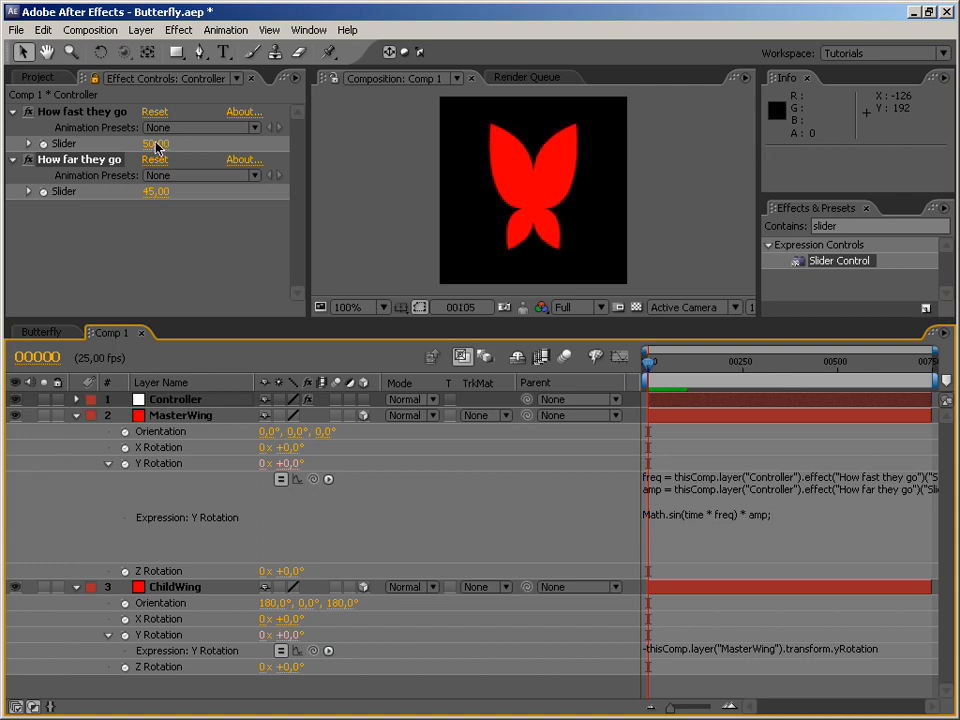
key(KP_0)
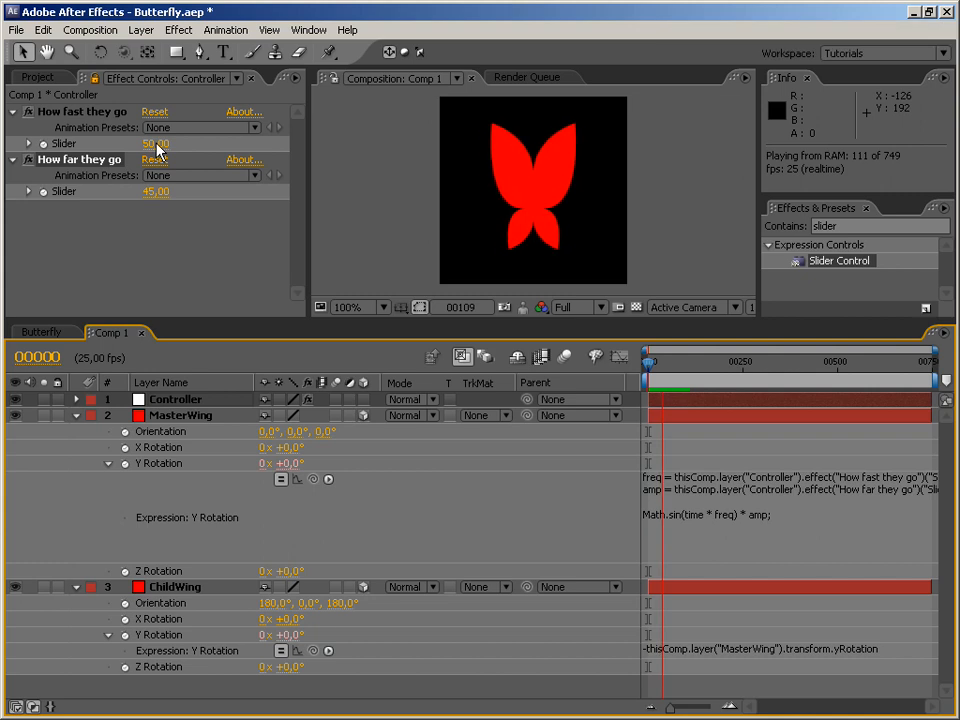
key(KP_0)
Set the "How fast they go" slider to 233 and RAM preview the flapping
click(156, 144)
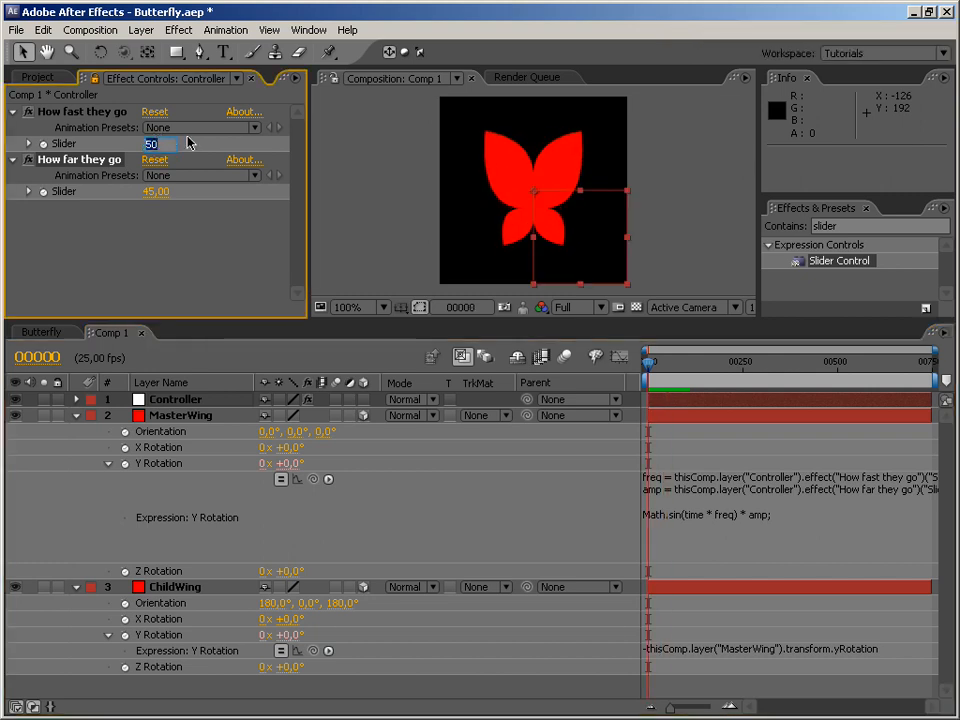
text(233)
key(Return)
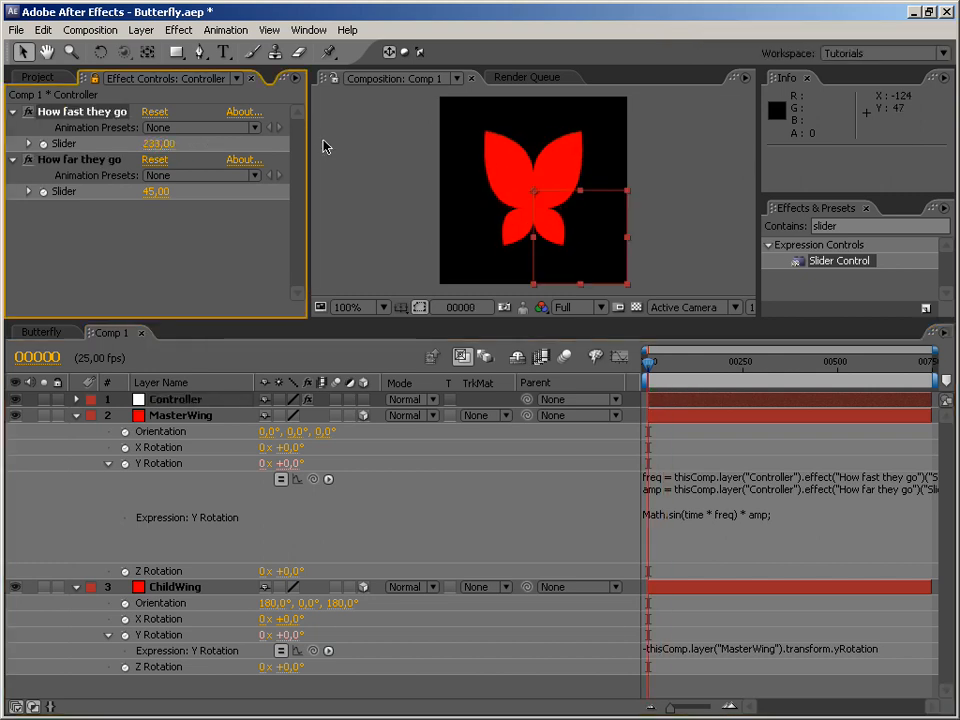
key(KP_0)
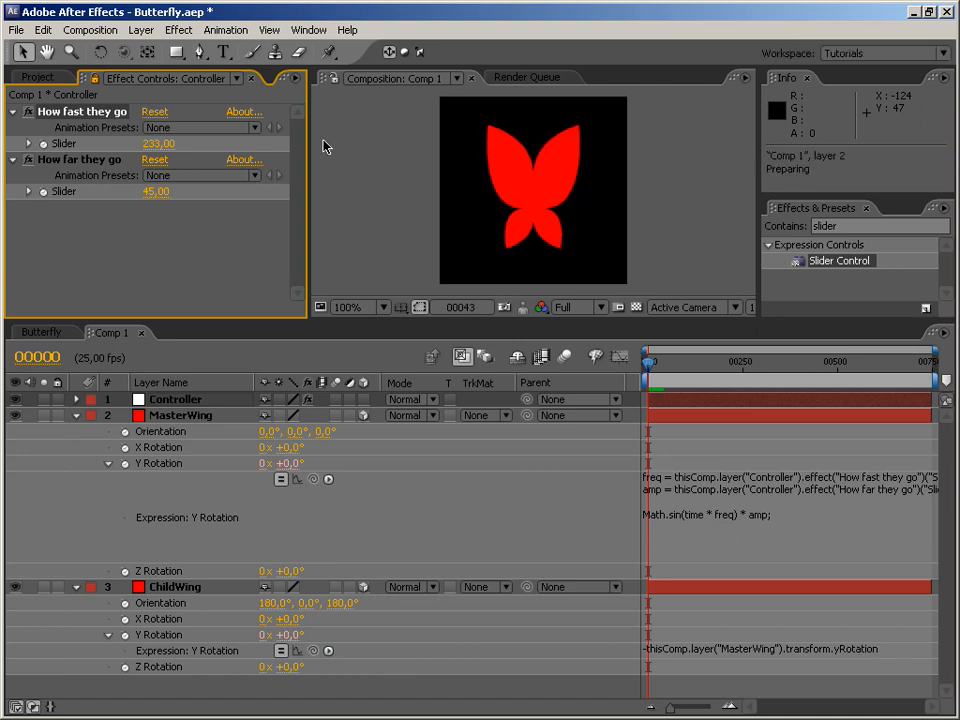
key(KP_0)
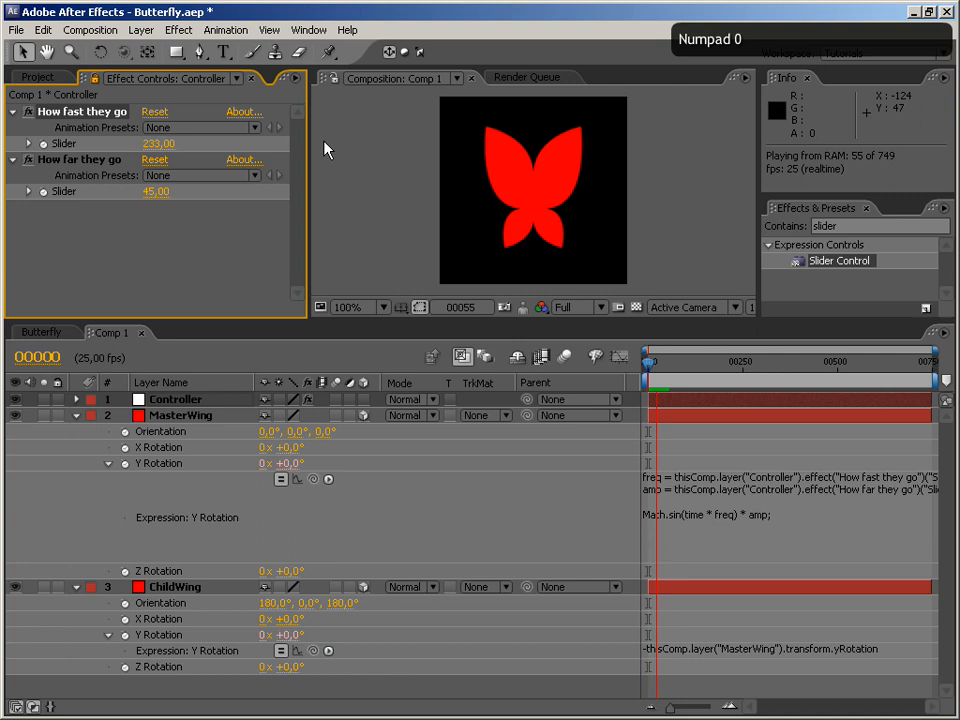
key(KP_0)
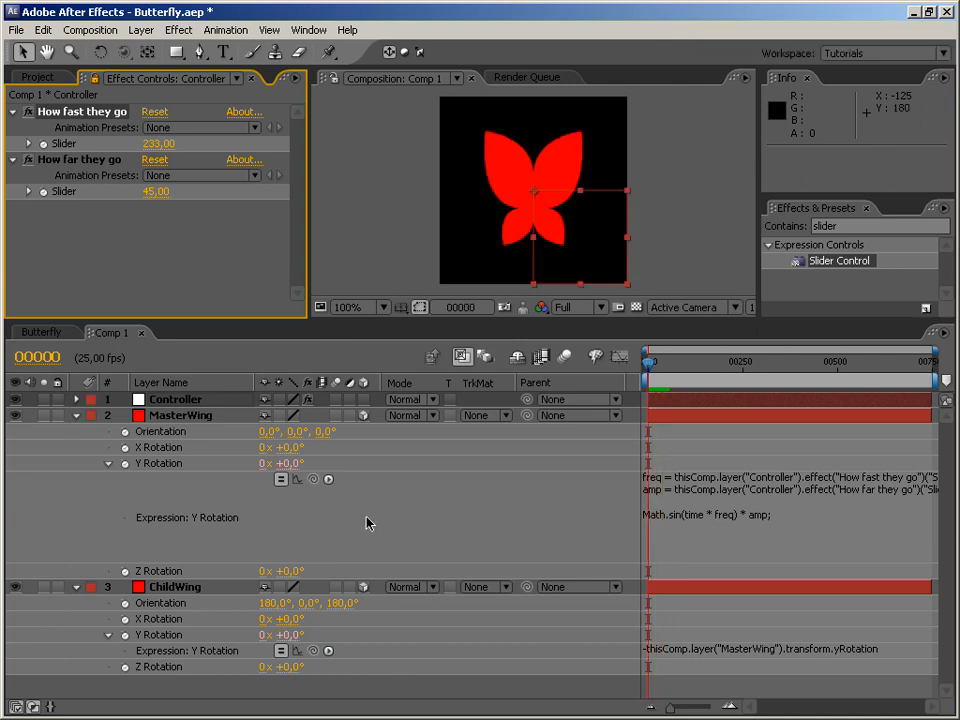
Enable motion blur for the composition and for the MasterWing and ChildWing layers, and RAM preview the blurred wings
click(566, 359)
click(336, 415)
click(336, 587)
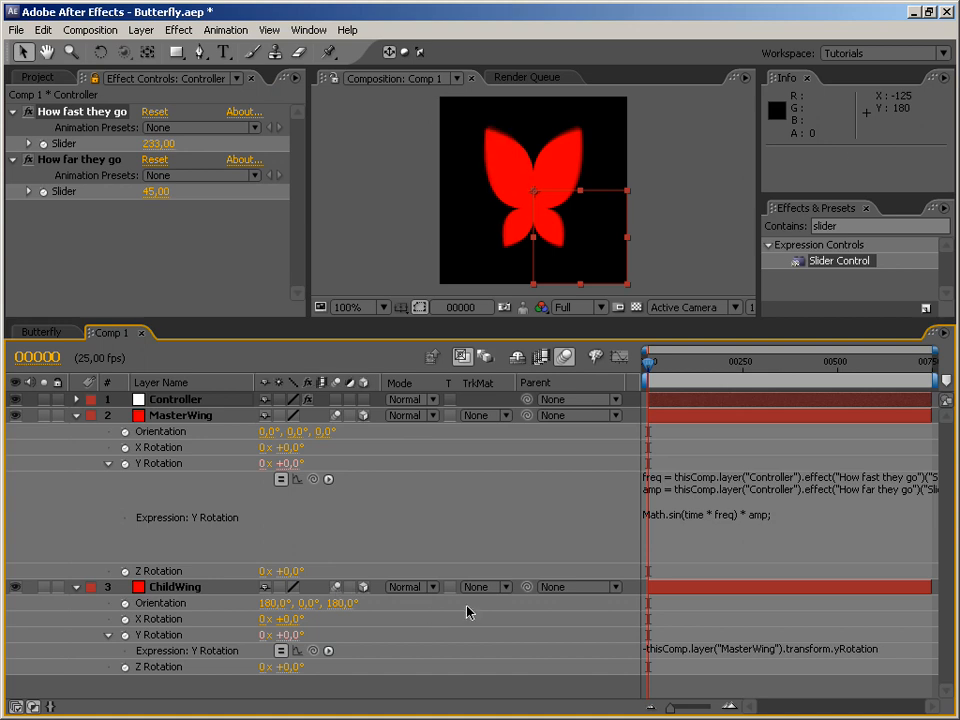
key(KP_0)
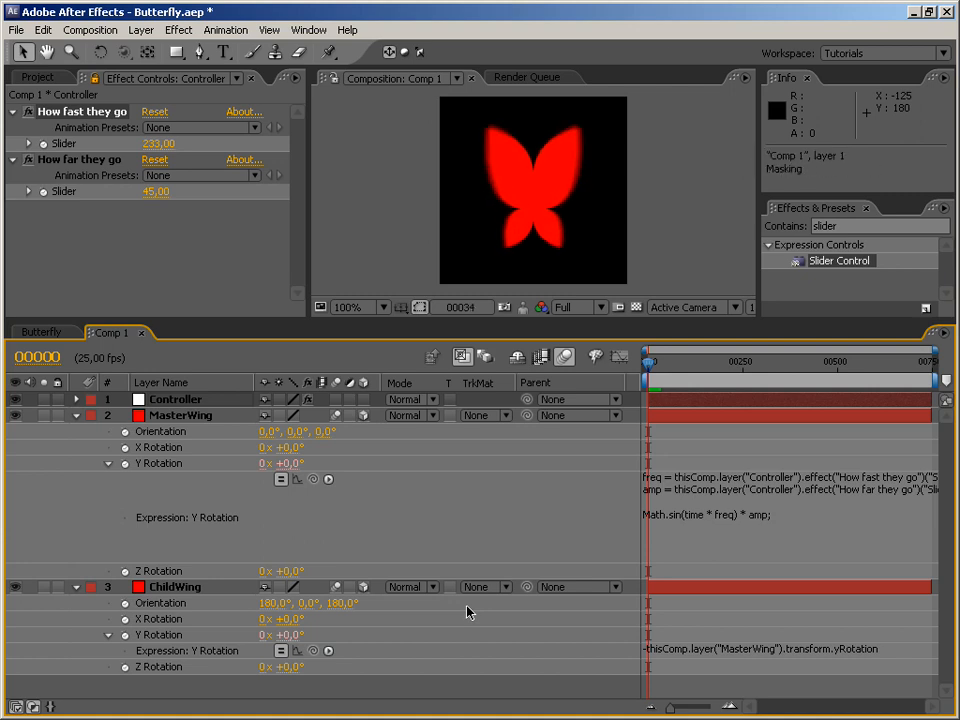
key(KP_0)
key(KP_0)
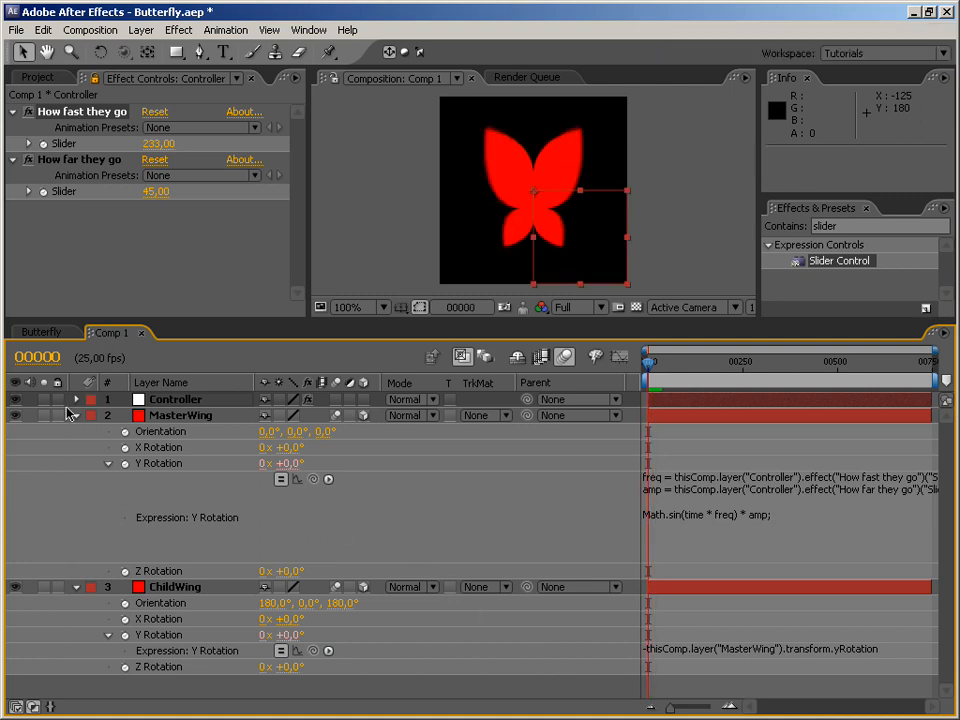
Collapse the MasterWing and ChildWing properties and add a camera named Camera 1 with the offered settings
click(76, 415)
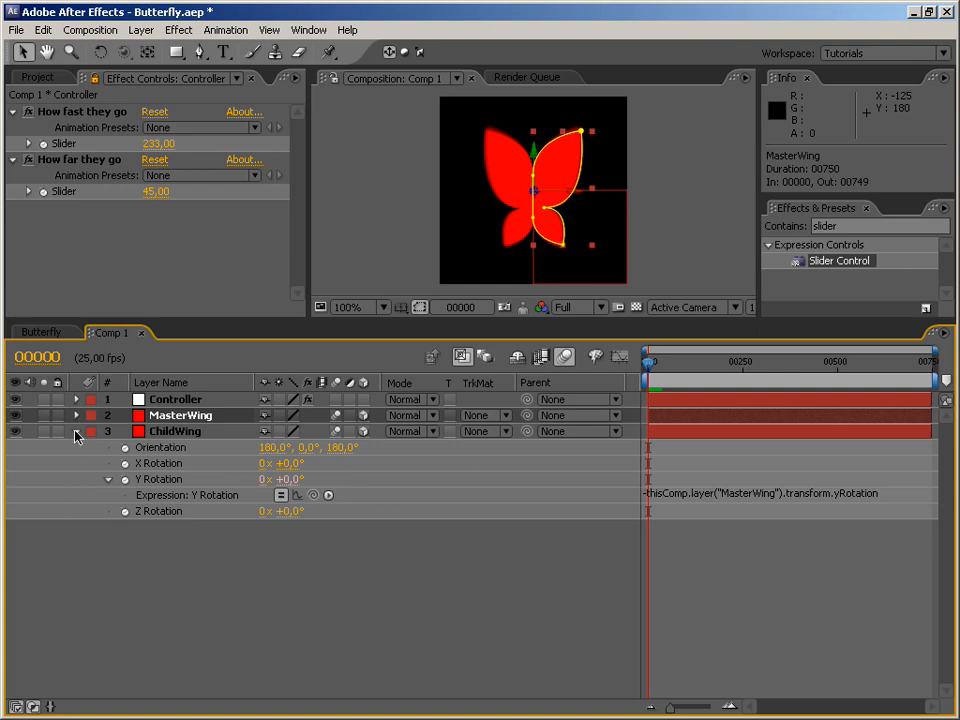
click(76, 431)
right_click(223, 523)
mouse_move(285, 530)
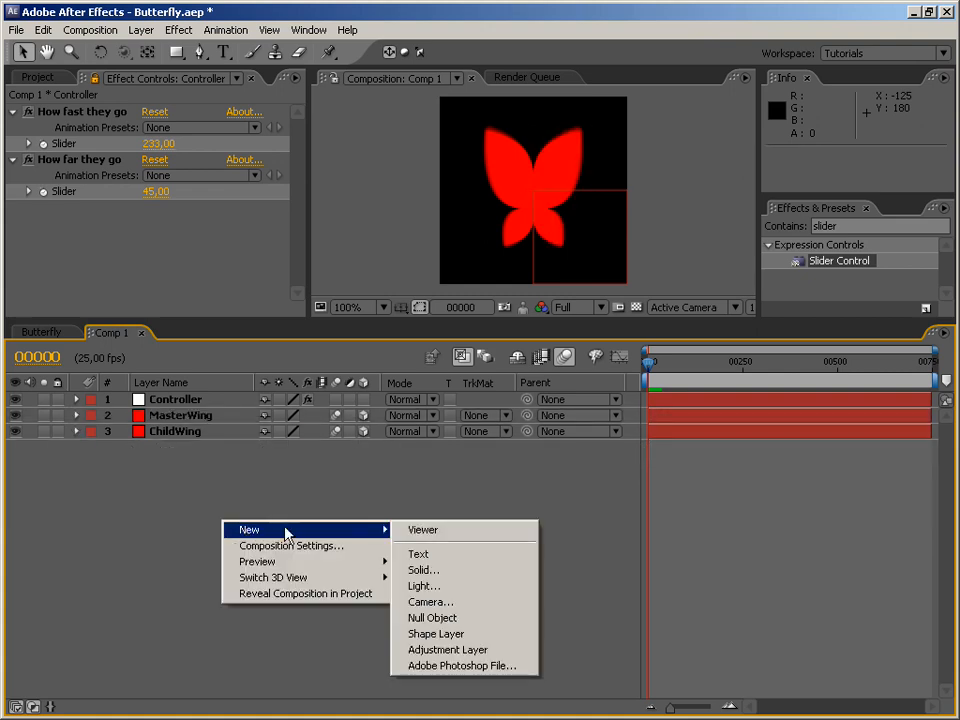
click(478, 604)
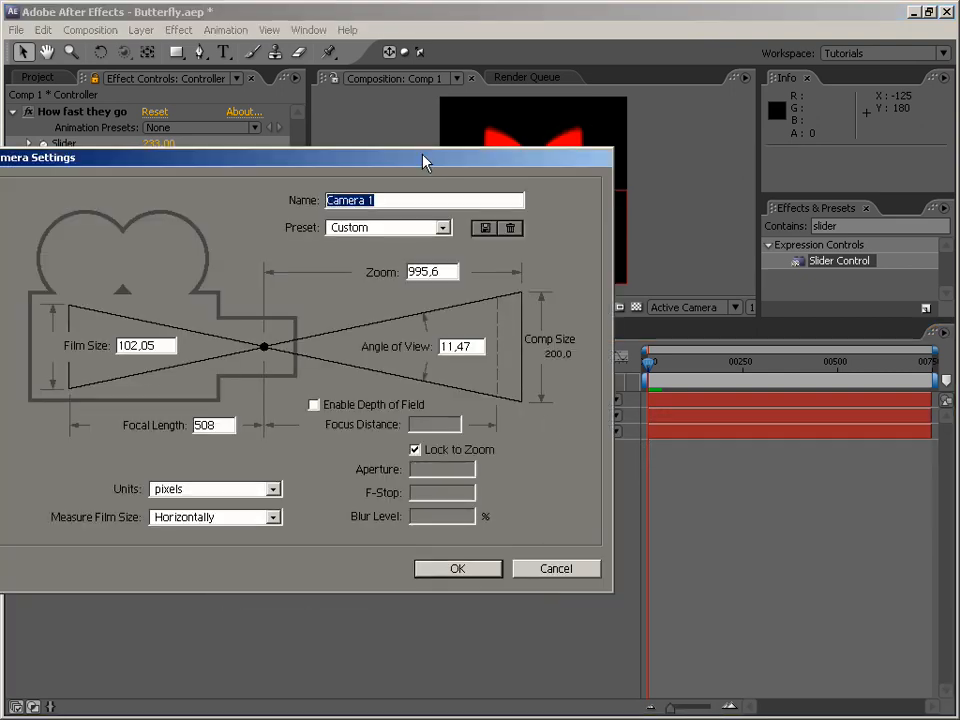
drag(424, 163, 567, 195)
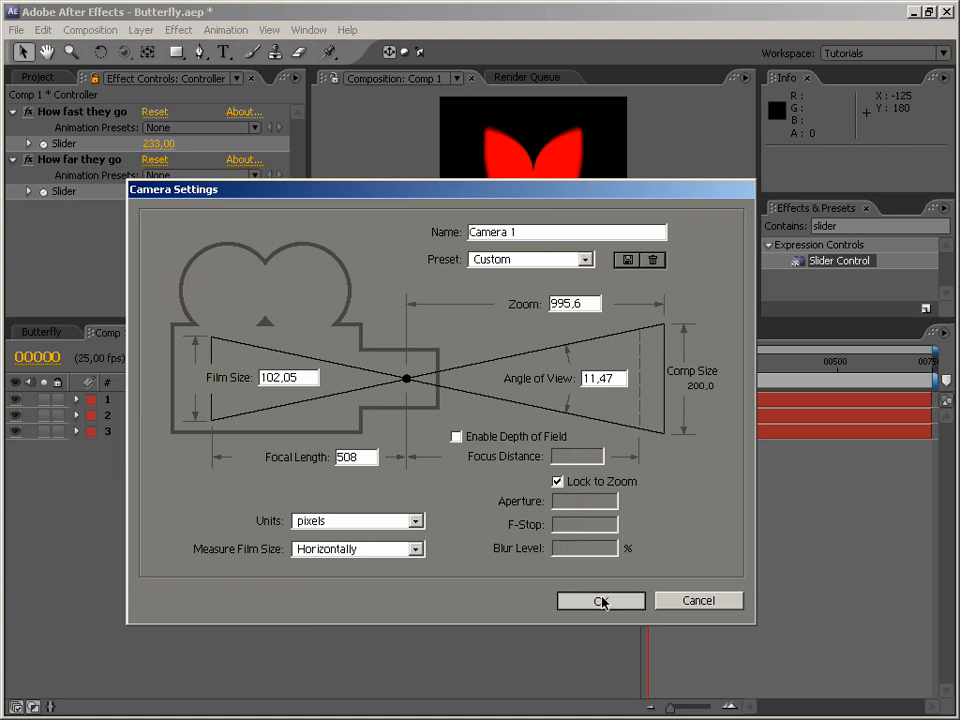
click(601, 601)
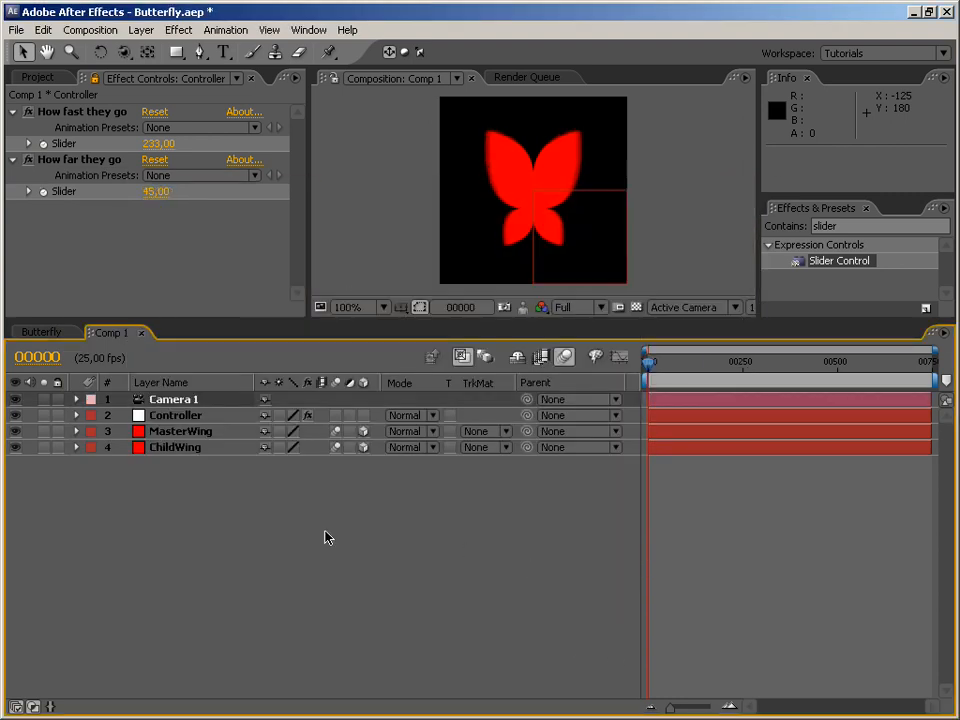
Make Controller a 3D layer placed above Camera 1 and parent the camera to it
mouse_move(174, 402)
mouse_down()
mouse_move(186, 430)
mouse_move(186, 420)
mouse_up()
click(201, 401)
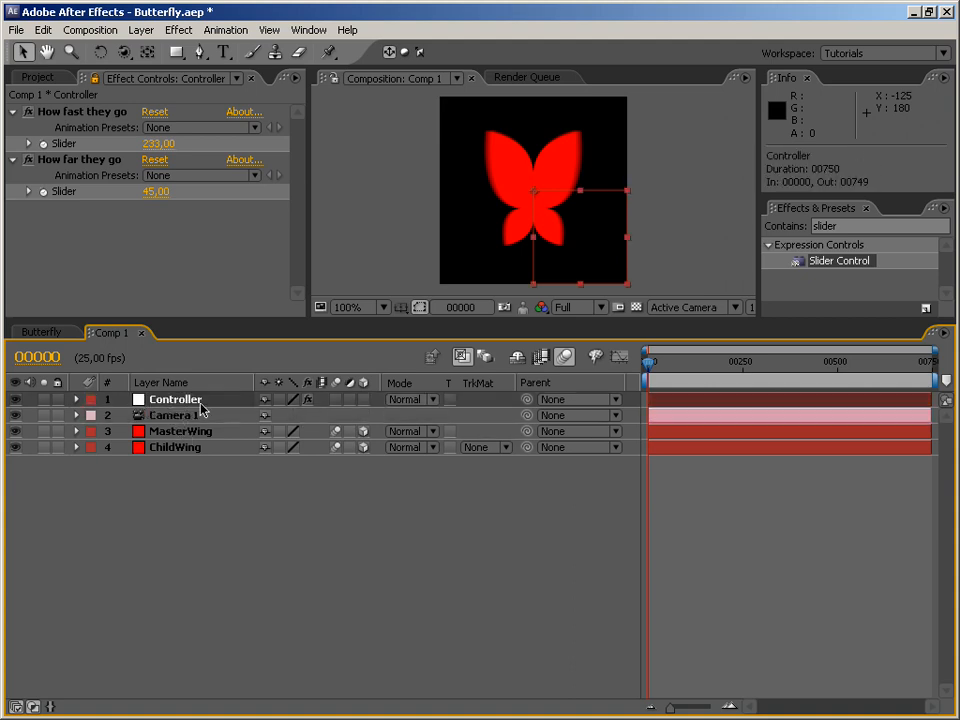
click(363, 399)
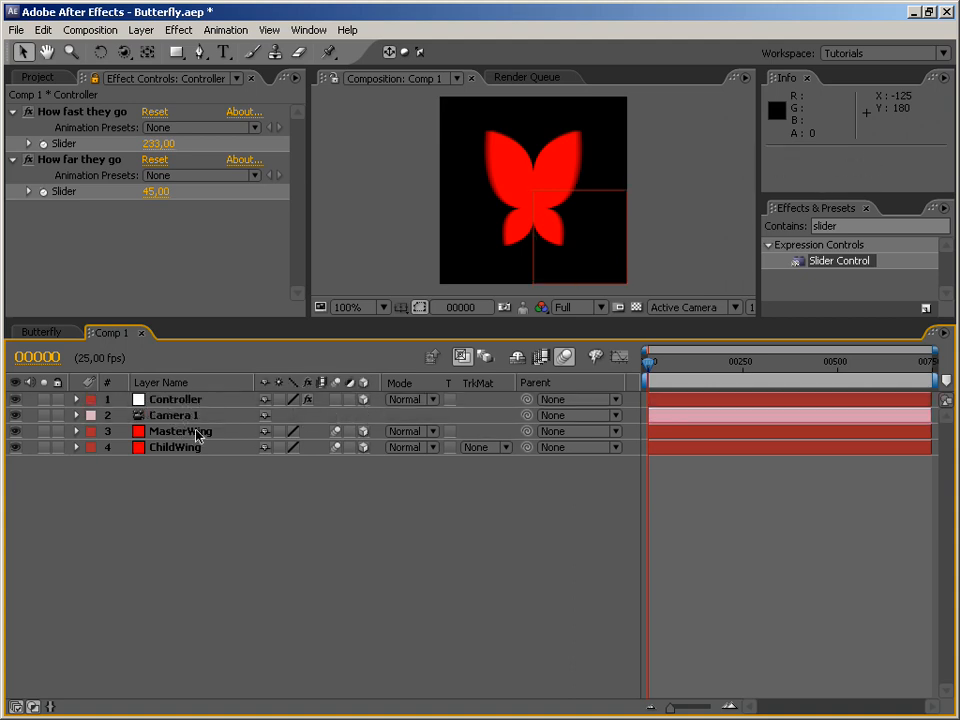
drag(526, 415, 214, 399)
Enlarge the composition viewer and move Camera 1 about 166 pixels closer to the butterfly along Z with the Track Z Camera tool
drag(541, 320, 541, 376)
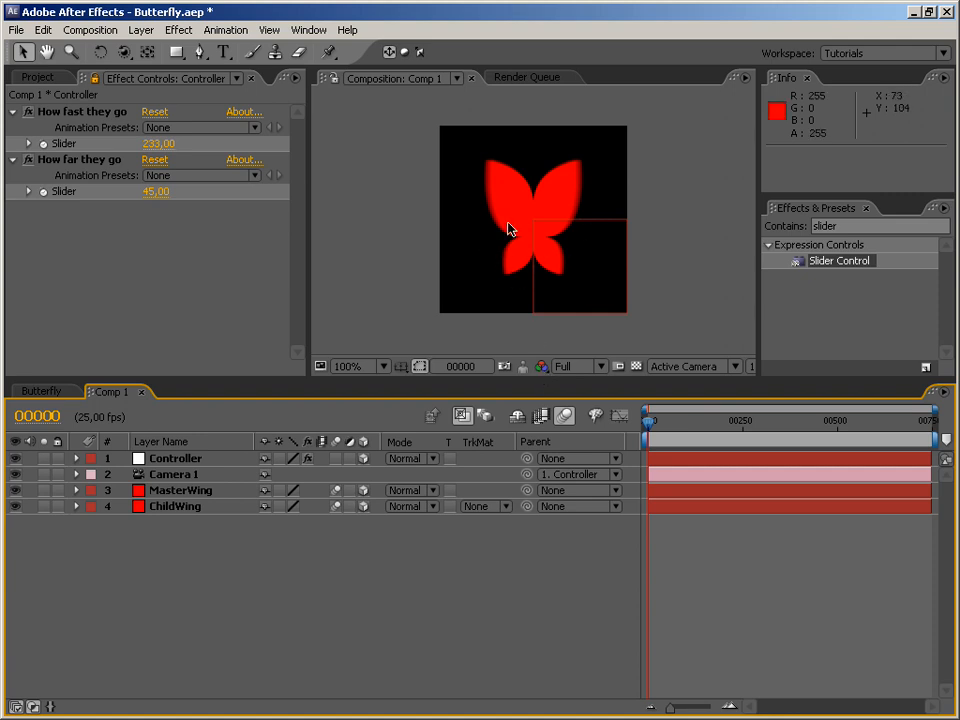
key(c)
key(c)
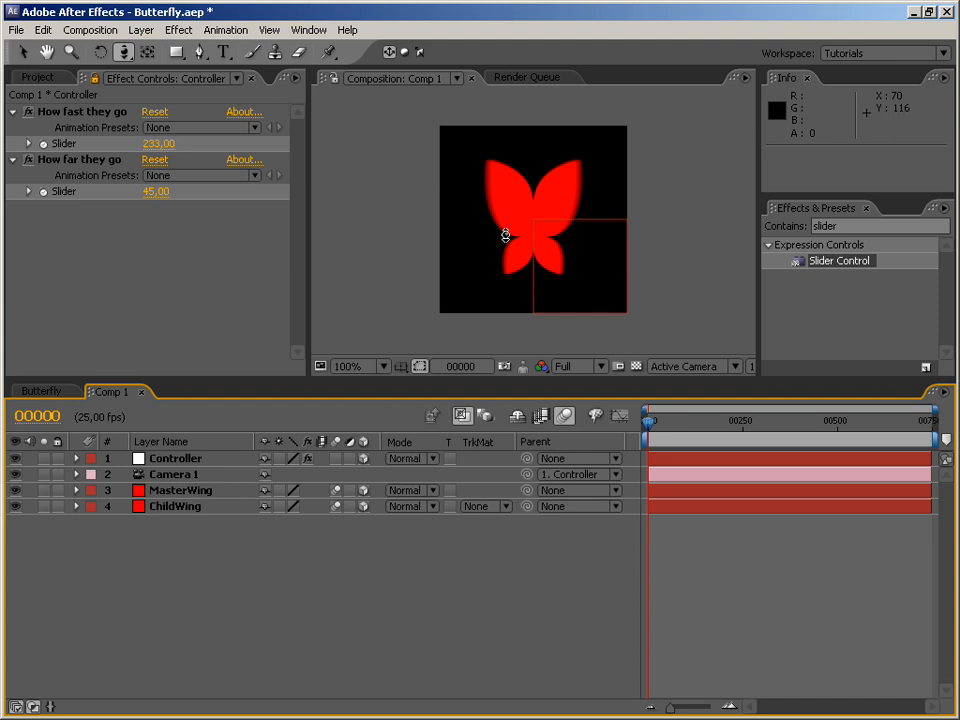
drag(501, 273, 497, 193)
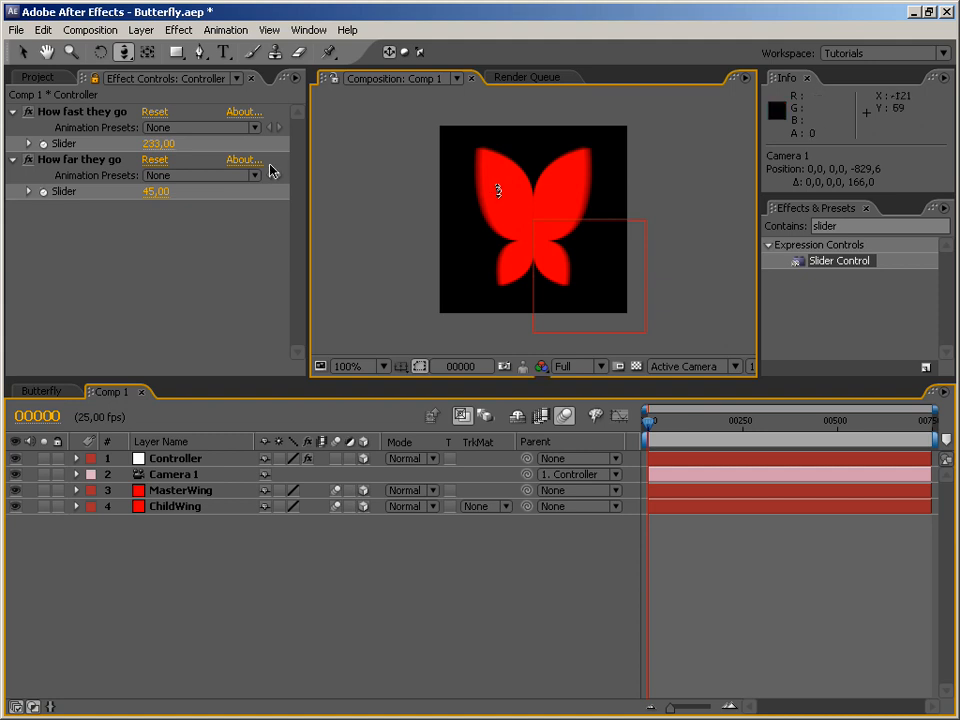
Rotate the Controller null to inspect the butterfly from other angles, comparing it with the composition's motion blur off and on
click(100, 52)
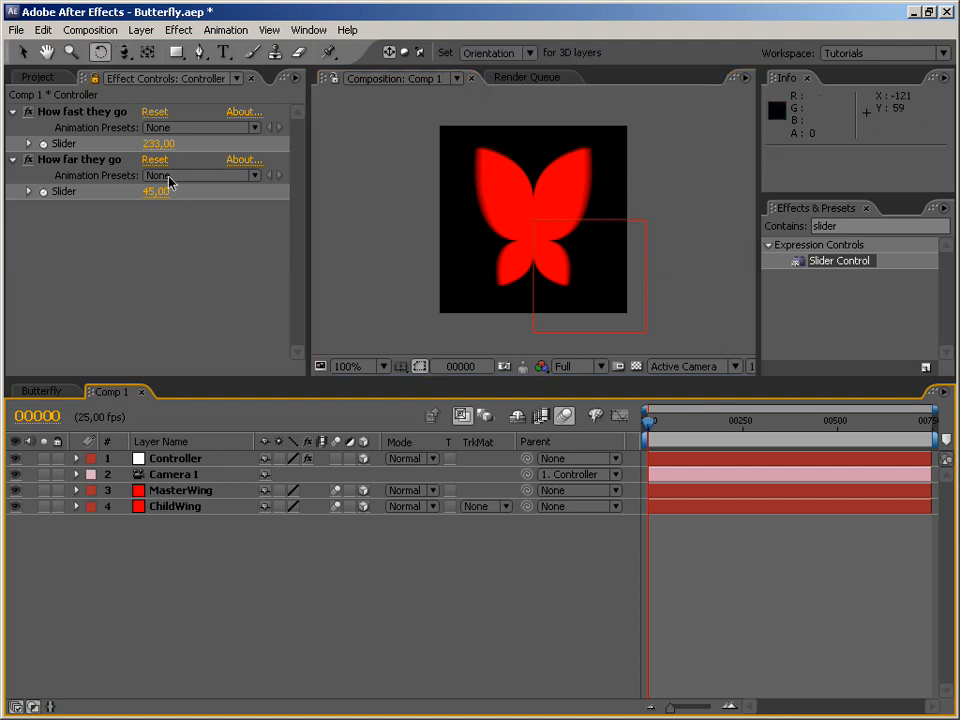
click(221, 460)
drag(616, 268, 591, 240)
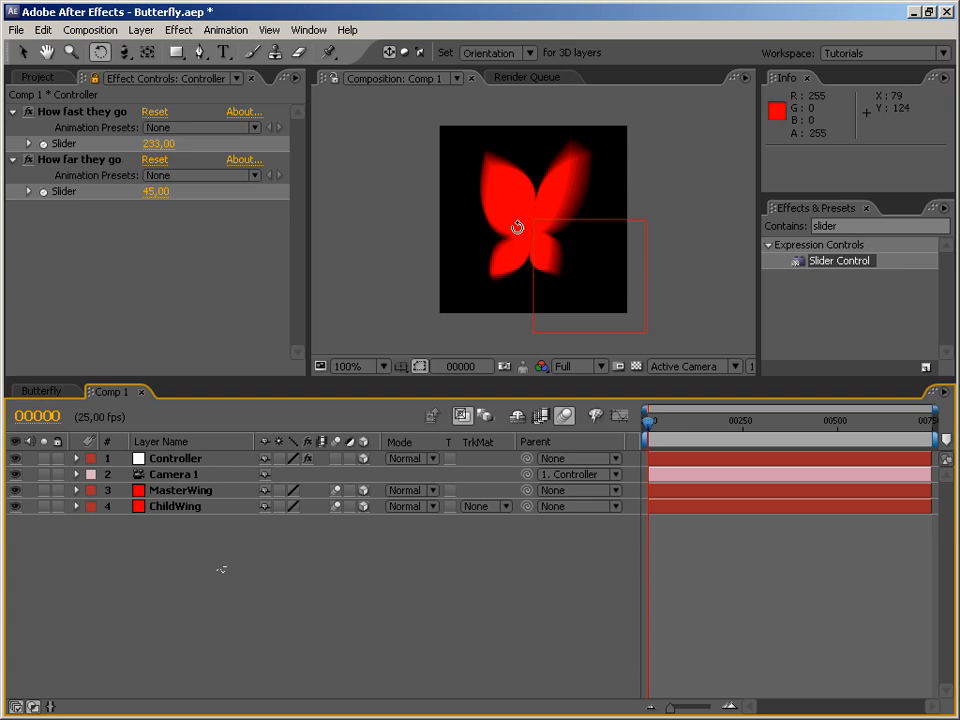
drag(596, 283, 532, 292)
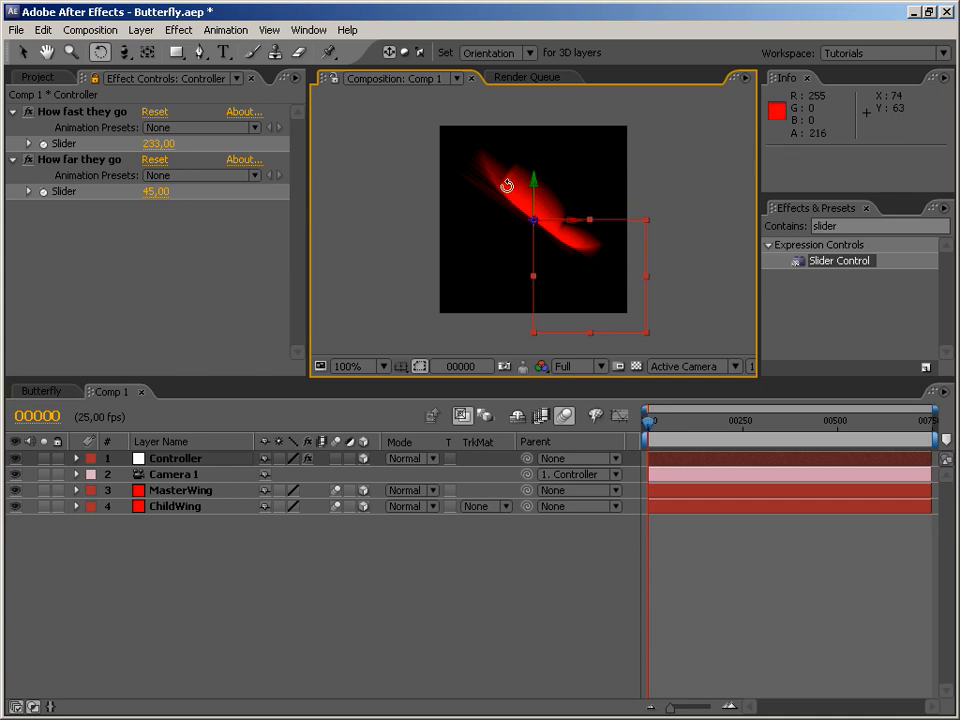
click(566, 415)
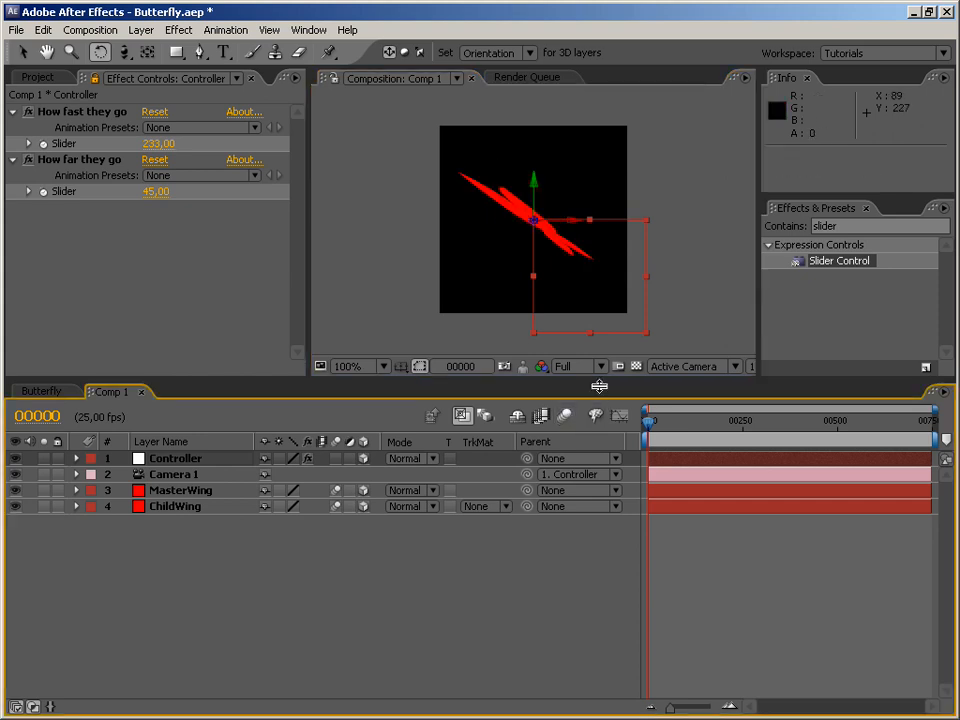
drag(591, 266, 571, 297)
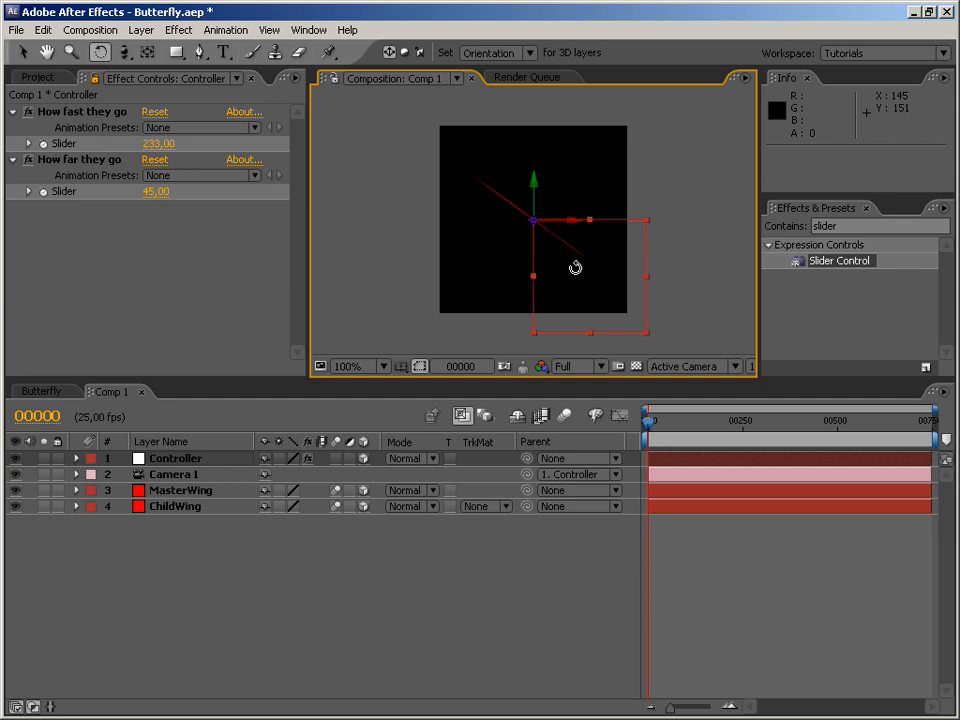
click(565, 416)
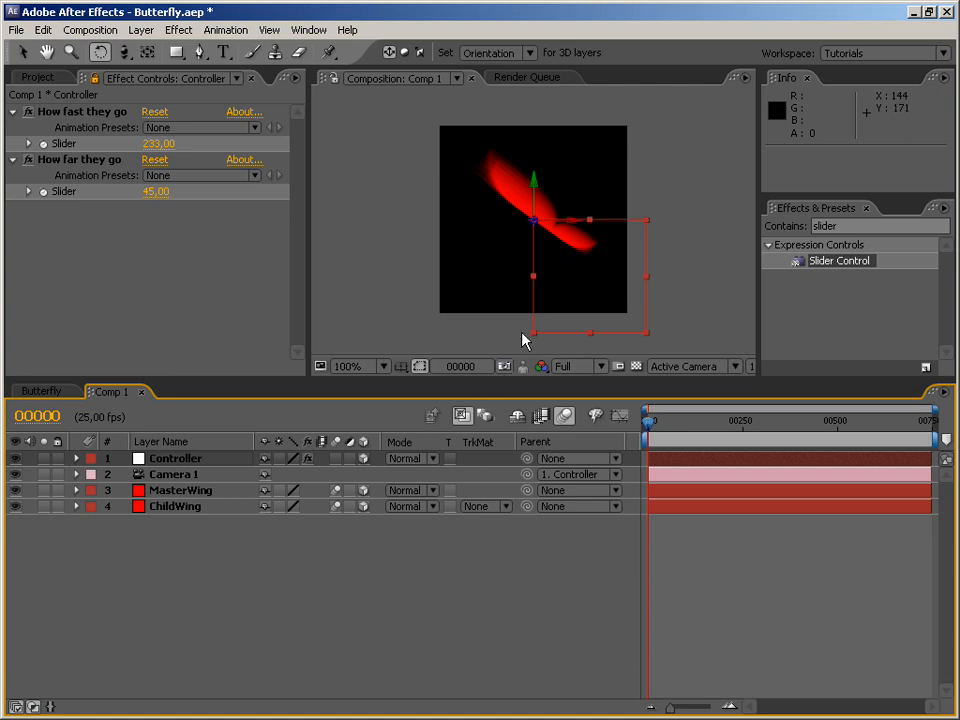
click(77, 459)
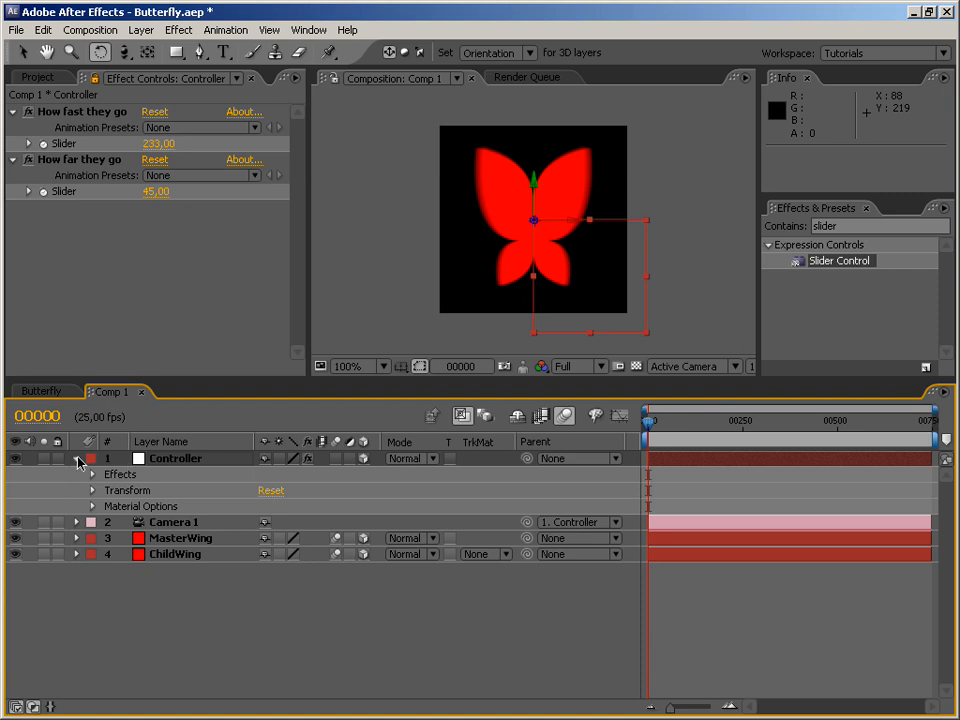
click(77, 459)
Add a composition-sized red solid, place it between Camera 1 and MasterWing, and name it Body
right_click(195, 546)
mouse_move(340, 547)
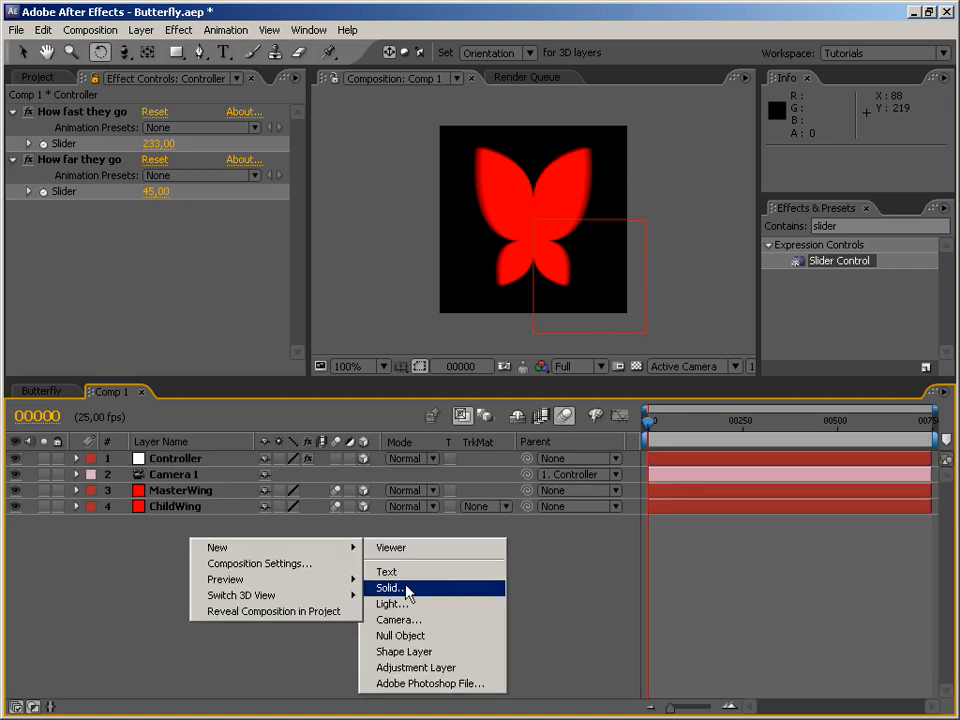
click(408, 592)
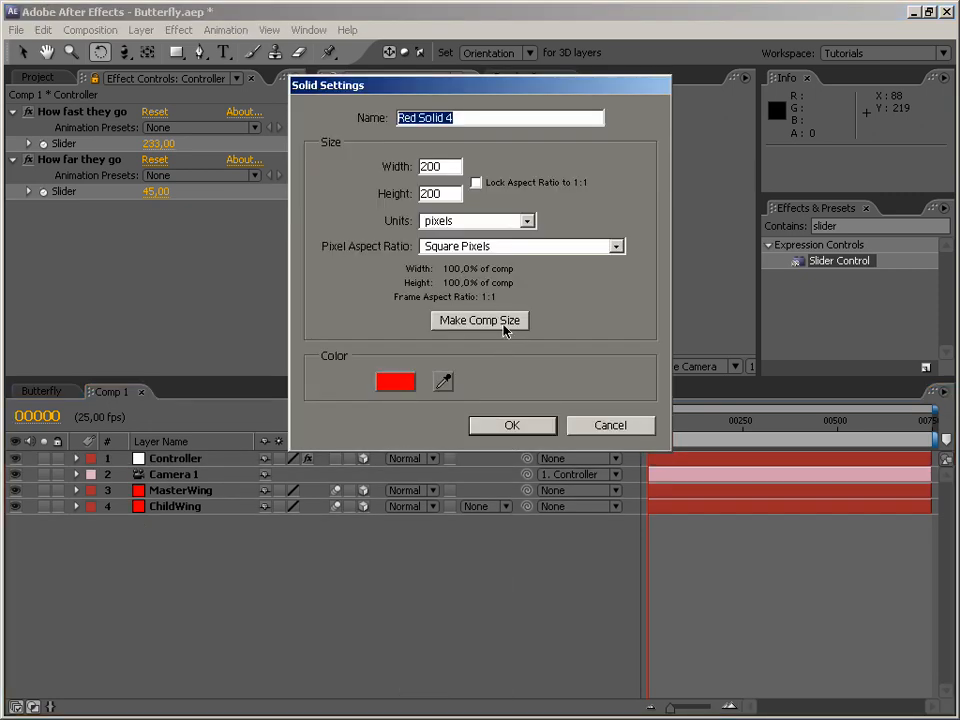
click(506, 324)
click(528, 418)
drag(170, 458, 237, 524)
key(Return)
text(Body)
key(Return)
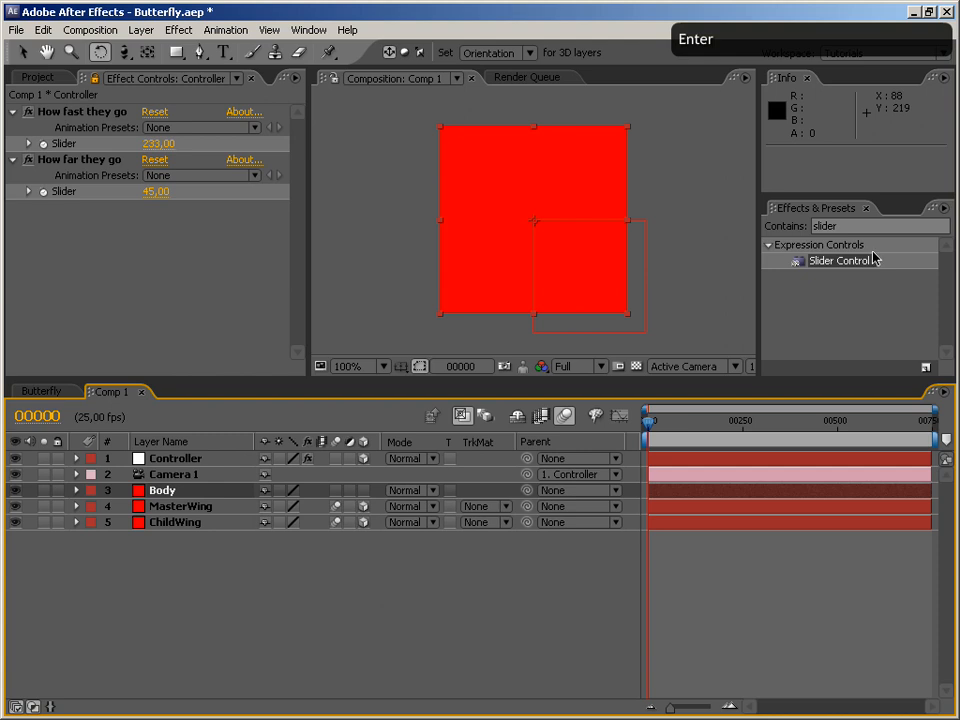
Find the Trapcode 3D Stroke effect and apply it to the Body layer
click(835, 226)
text(3d s)
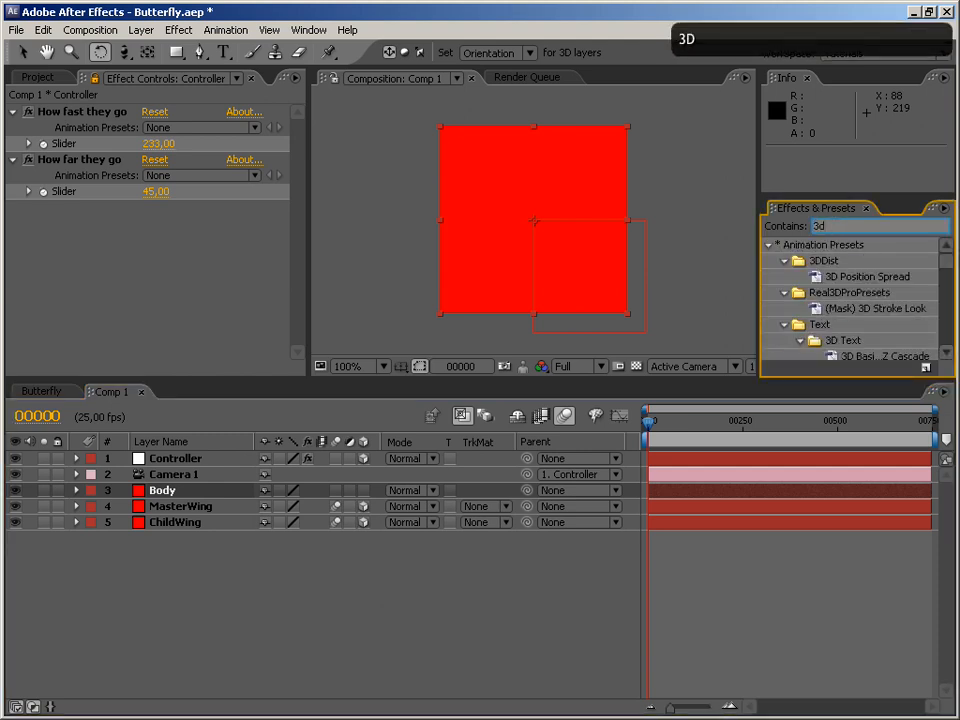
click(768, 246)
mouse_move(829, 277)
mouse_down()
mouse_move(720, 312)
mouse_move(540, 316)
mouse_move(188, 503)
mouse_move(182, 490)
mouse_up()
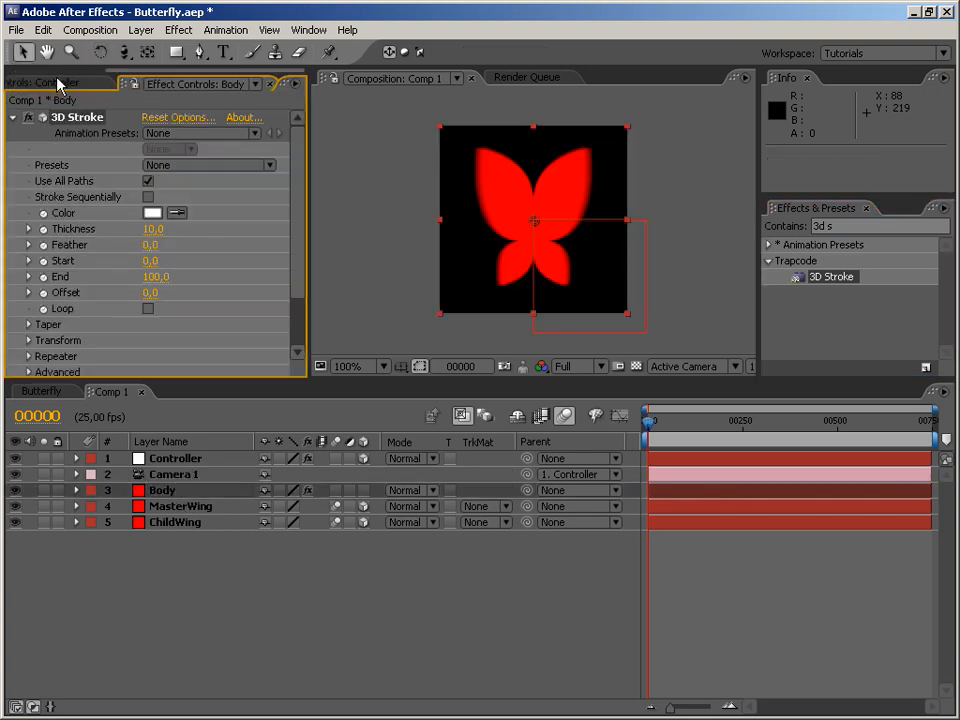
click(60, 85)
click(187, 85)
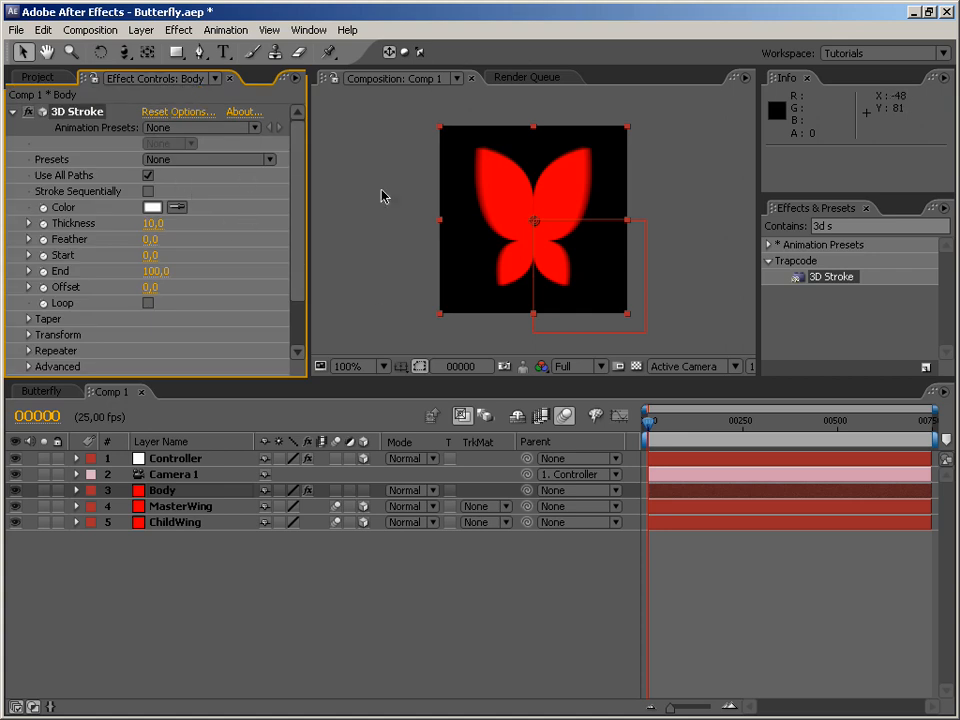
Draw a straight vertical Pen path down the butterfly's centre on Body and set the 3D Stroke thickness to 6.2
click(200, 53)
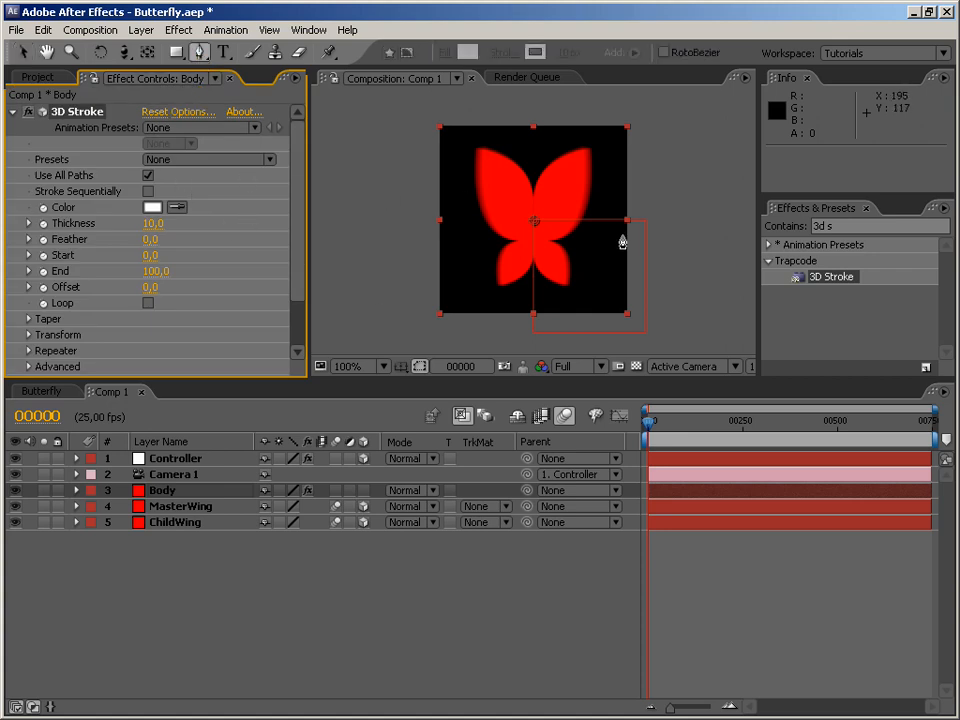
click(533, 186)
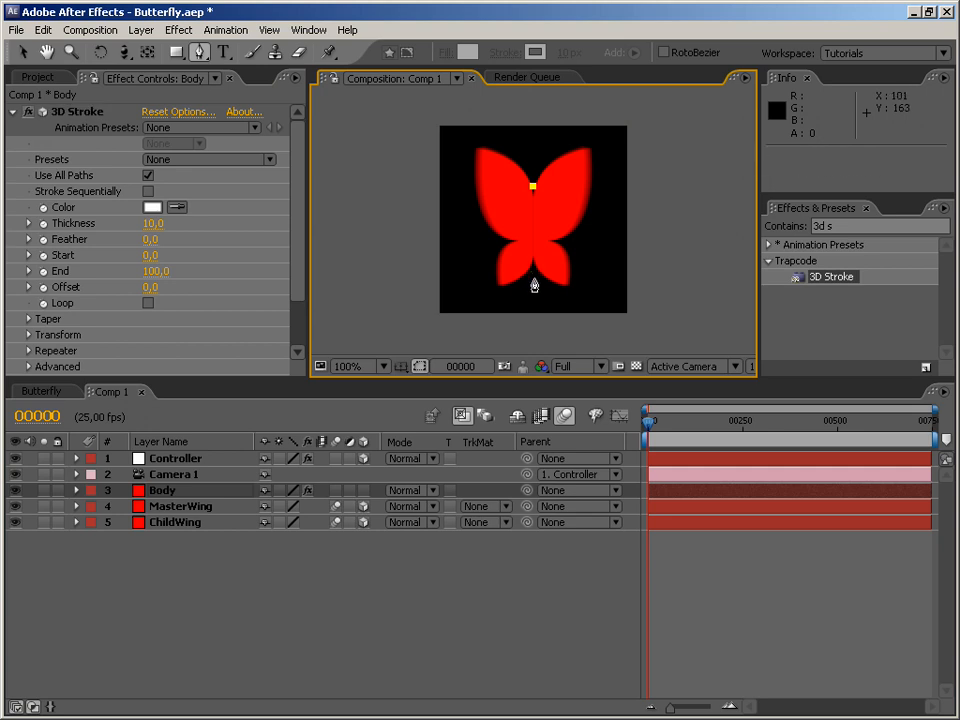
click(533, 280)
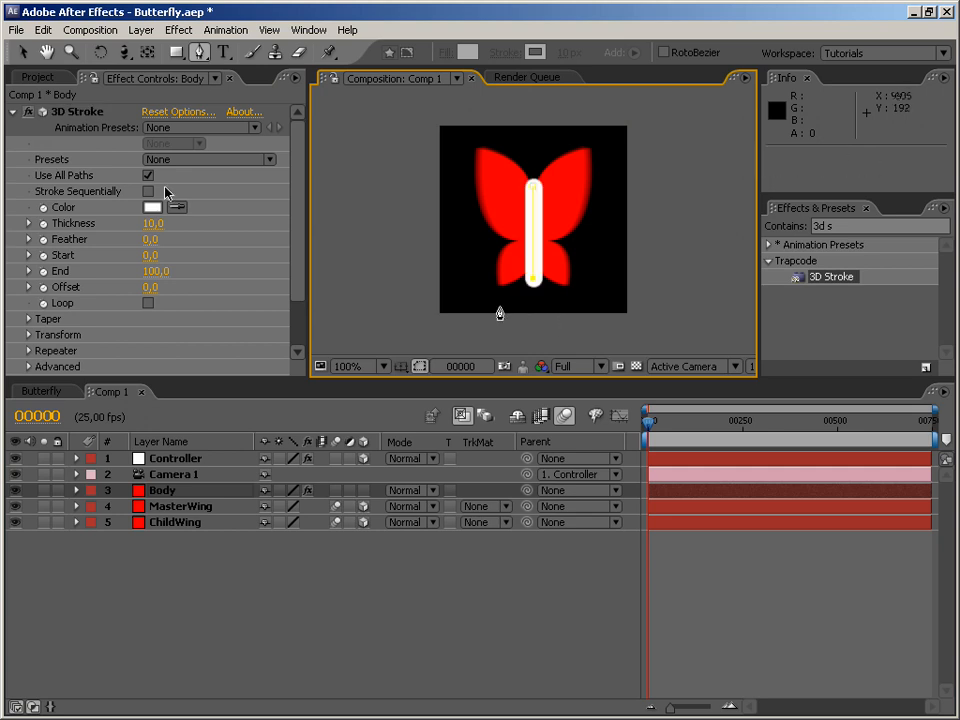
drag(298, 214, 283, 283)
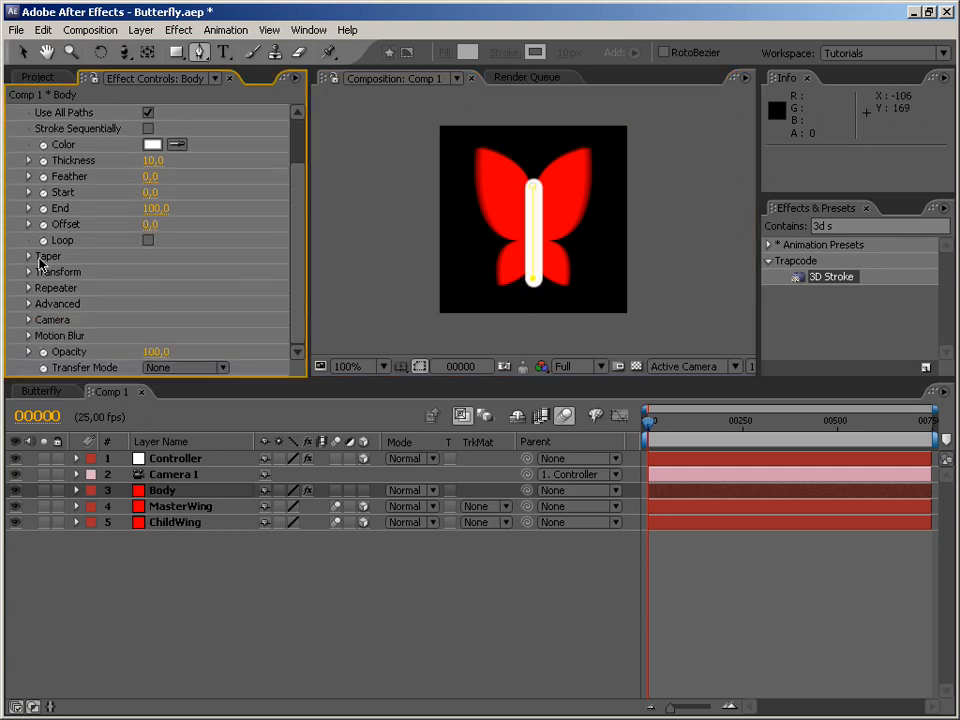
drag(147, 160, 120, 160)
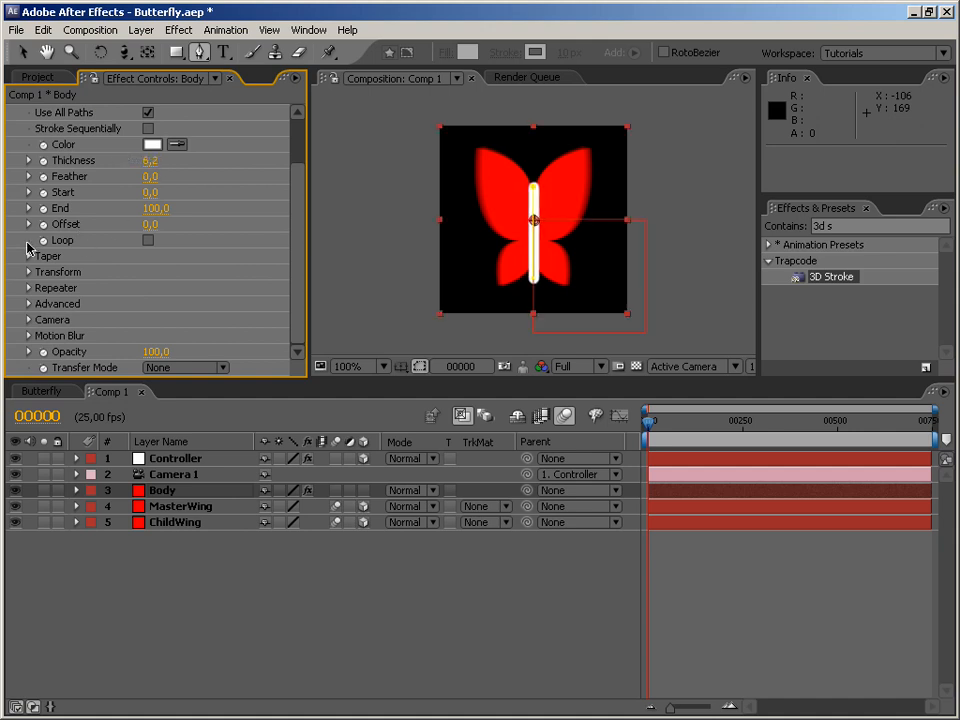
Enable the 3D Stroke taper, set Taper Start to 0 and Taper End to 20, and hide the layer controls
click(29, 256)
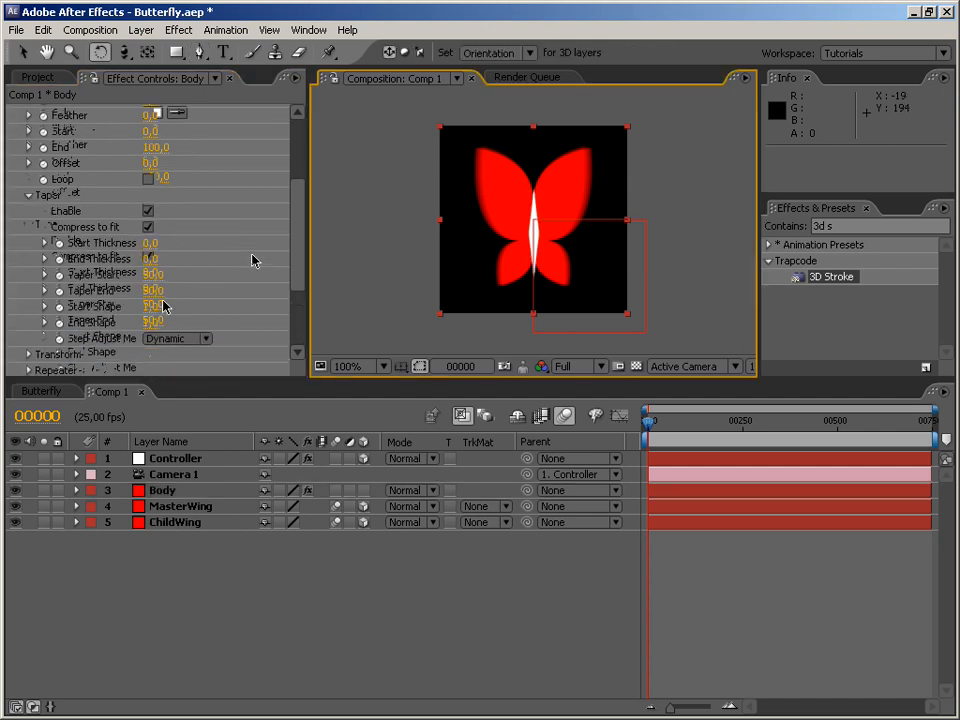
click(152, 275)
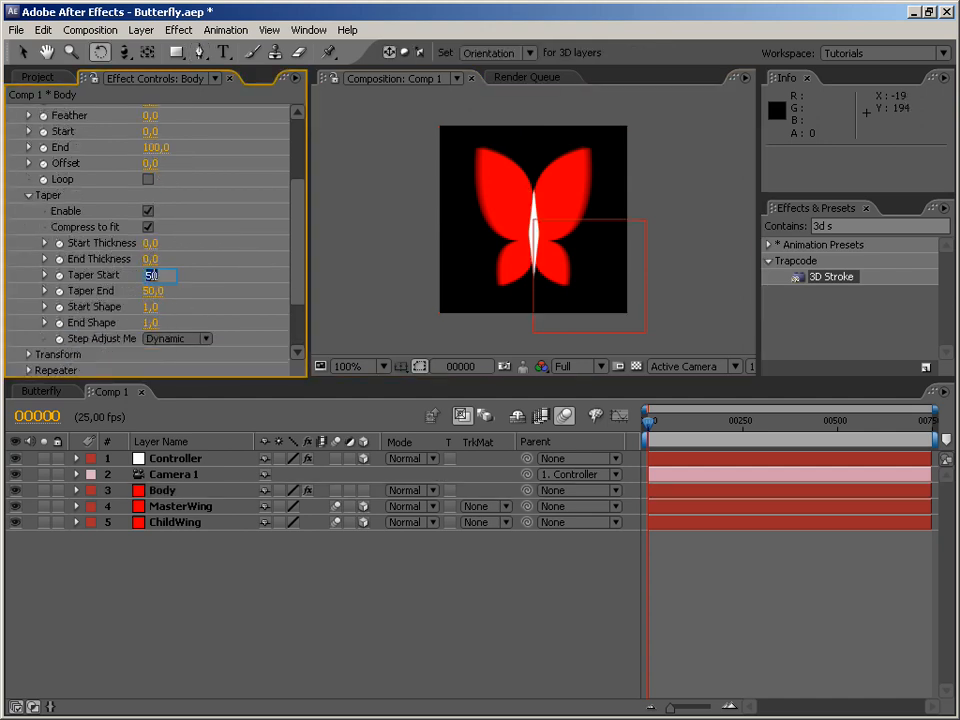
text(0)
key(Return)
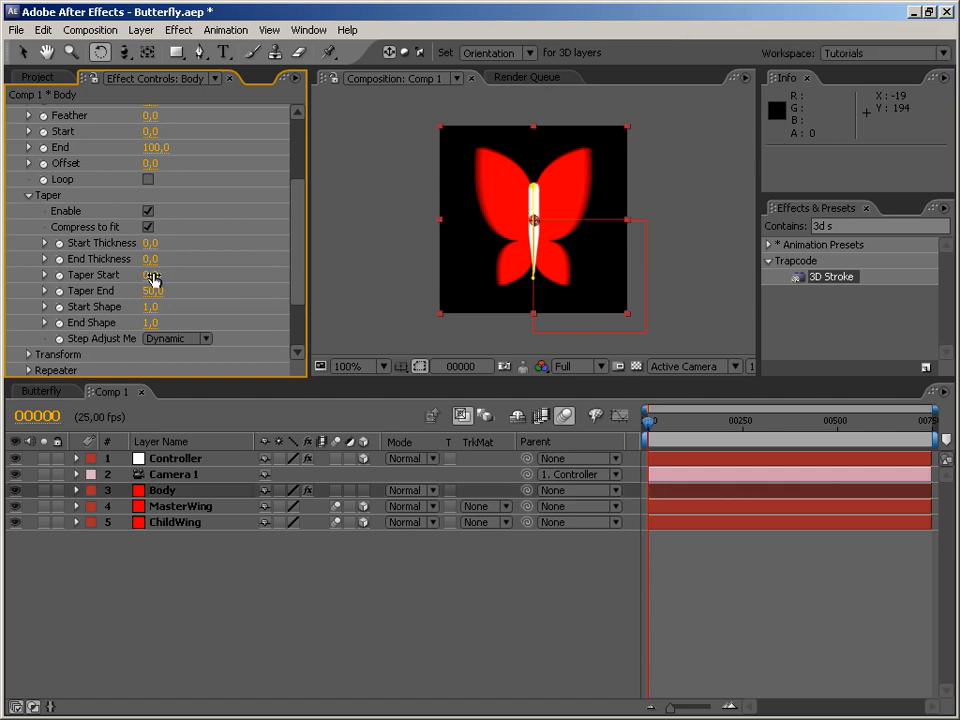
key(ctrl+shift+h)
click(153, 291)
key(Return)
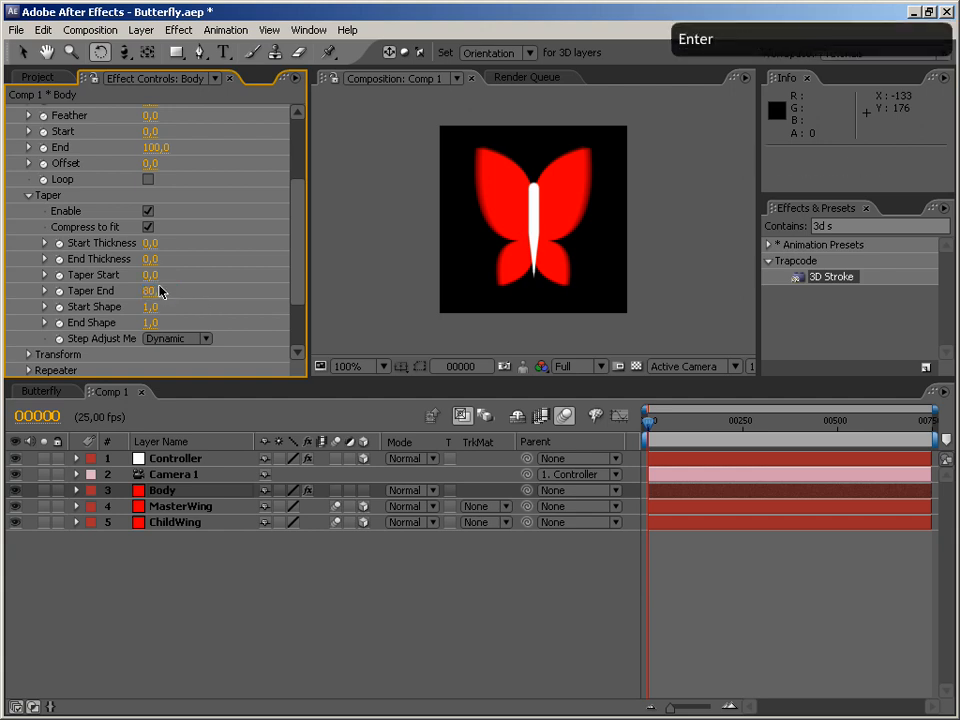
click(155, 291)
text(20)
key(Return)
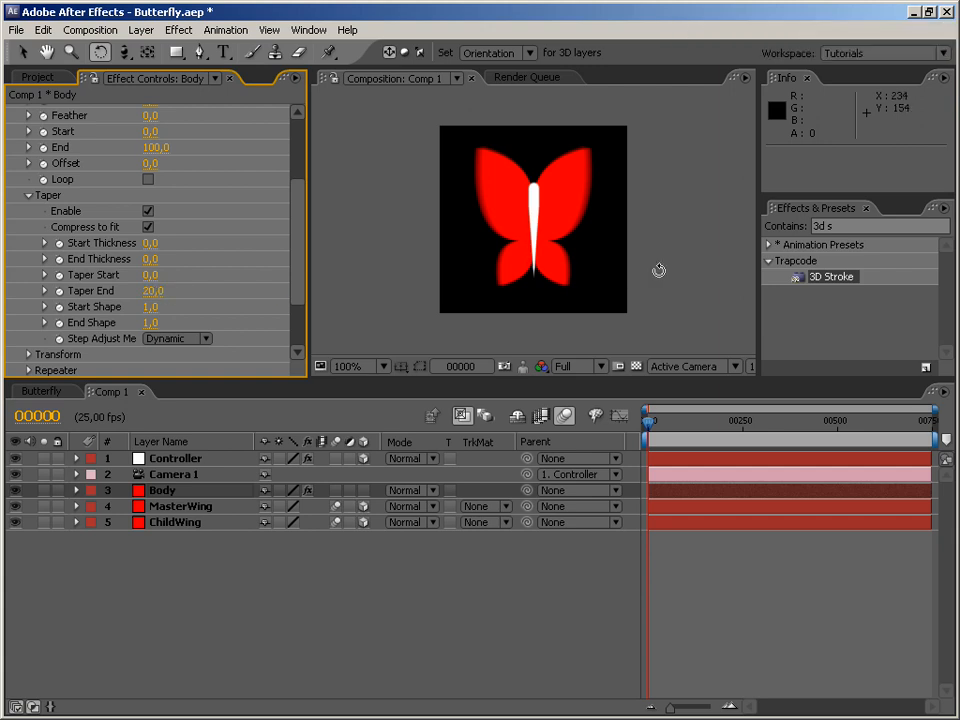
Make Body's 3D Stroke effect use the composition camera
scroll(296, 274, down, 3)
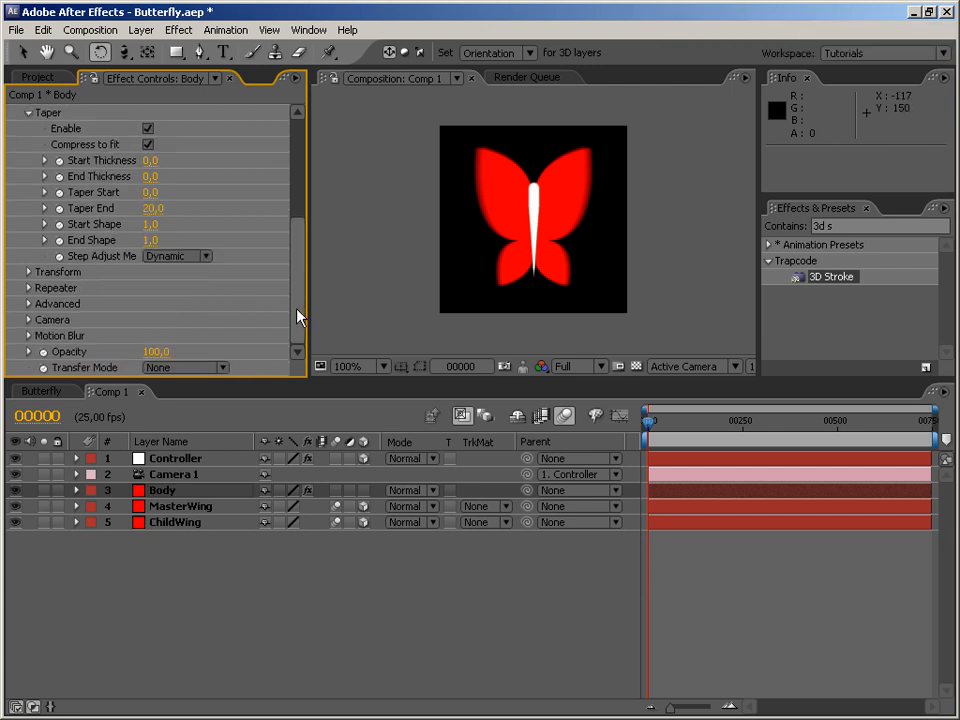
click(28, 319)
scroll(43, 311, down, 5)
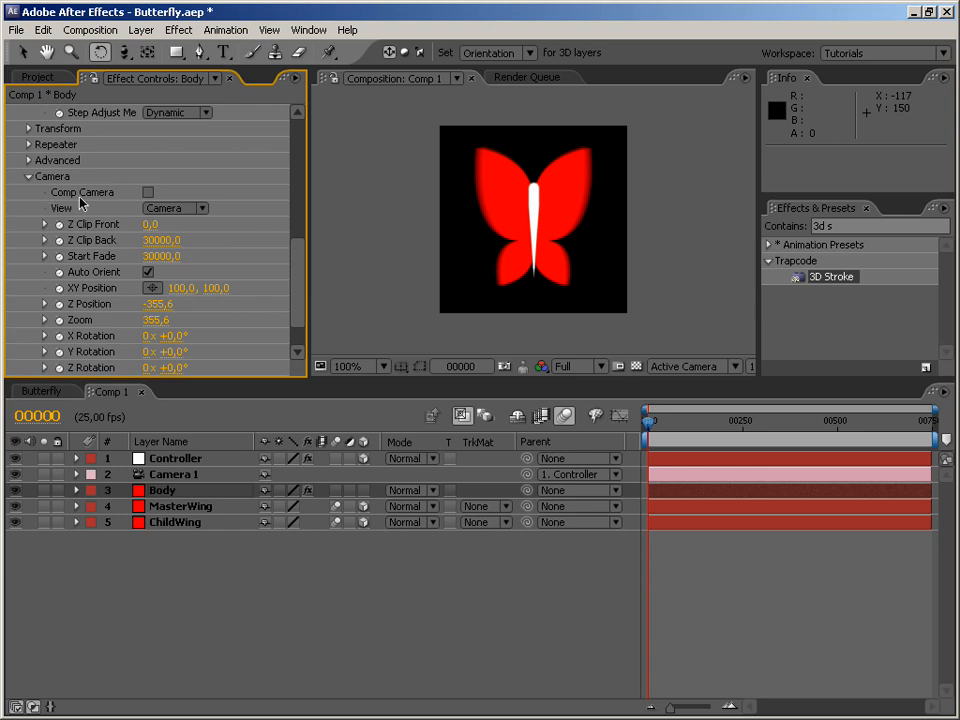
click(148, 192)
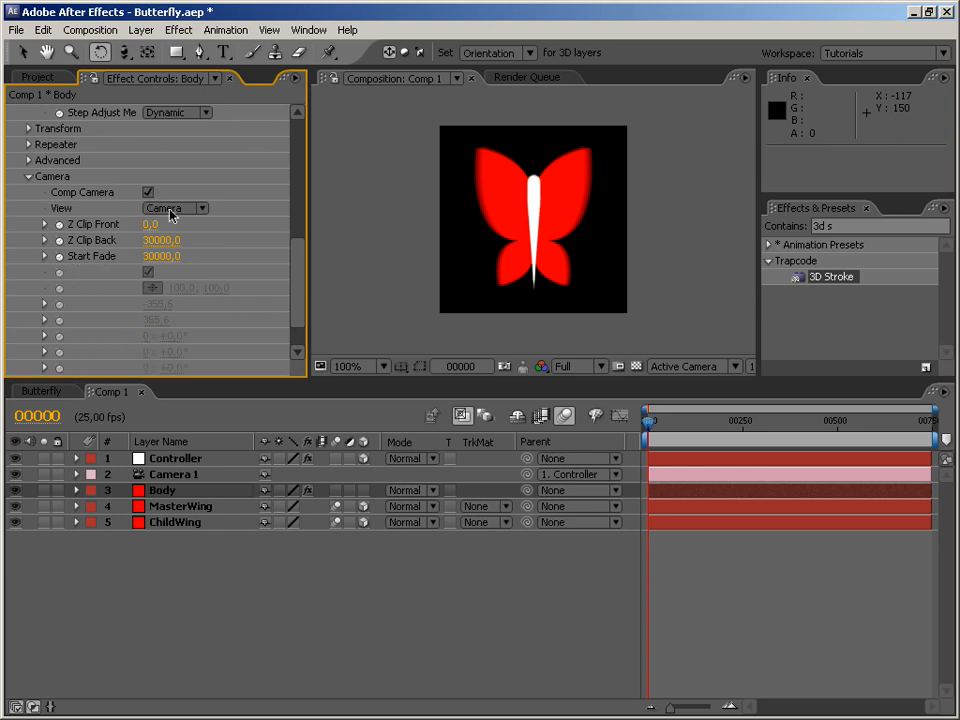
Show the layer controls, rotate the Controller null to test the body with the wings, and undo the rotation
click(193, 458)
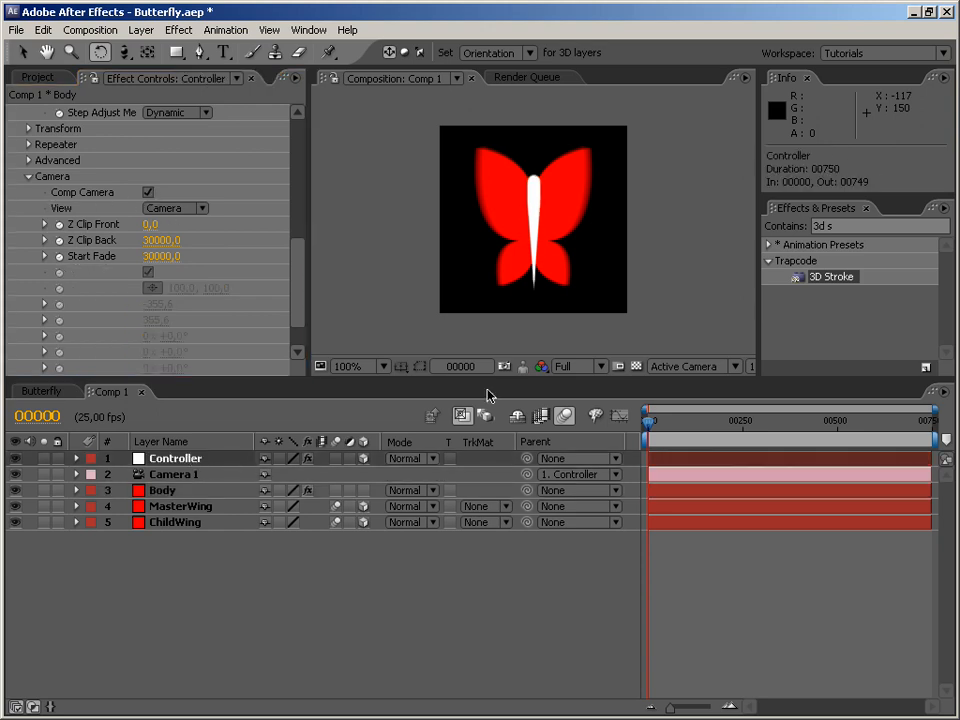
key(ctrl+shift+h)
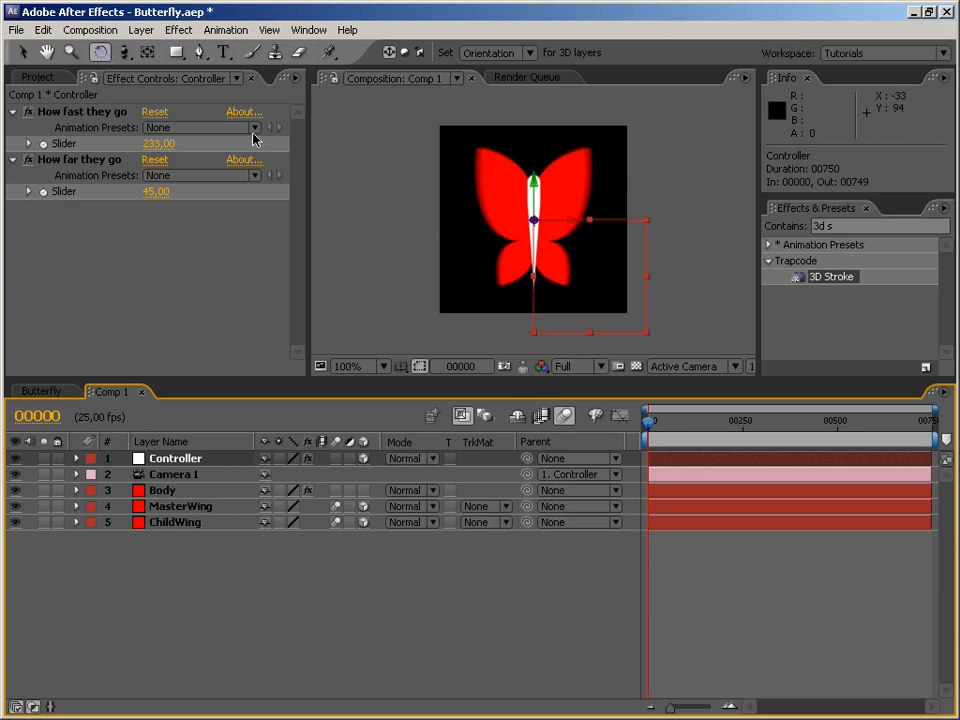
drag(598, 219, 574, 300)
key(ctrl+z)
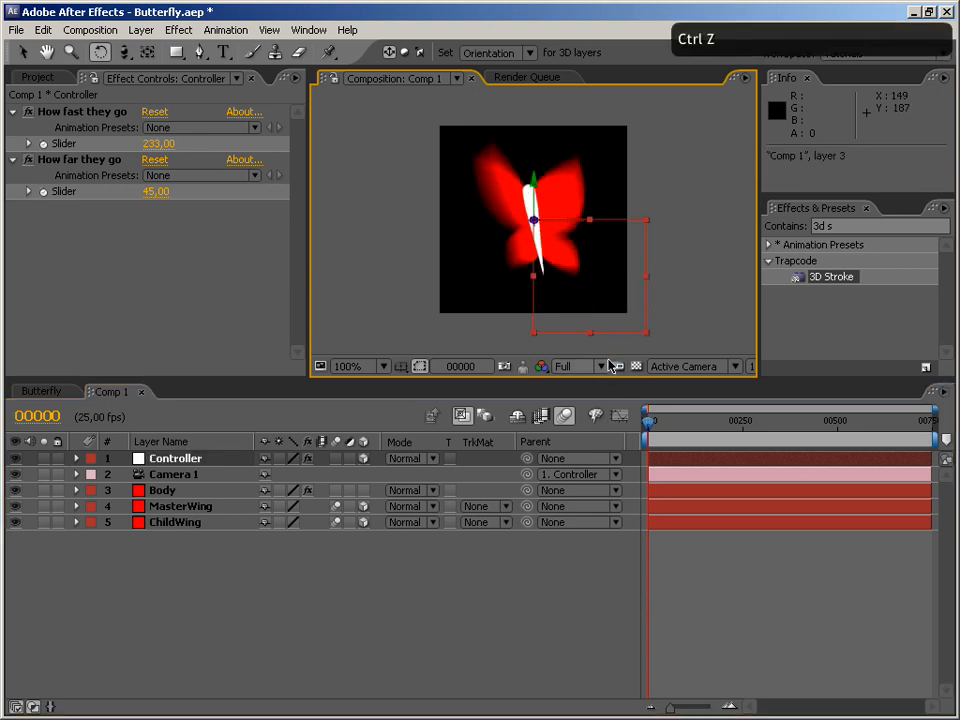
Add the expression wiggle(2,90) to the Controller's Orientation and scrub through the timeline to check the motion
click(192, 463)
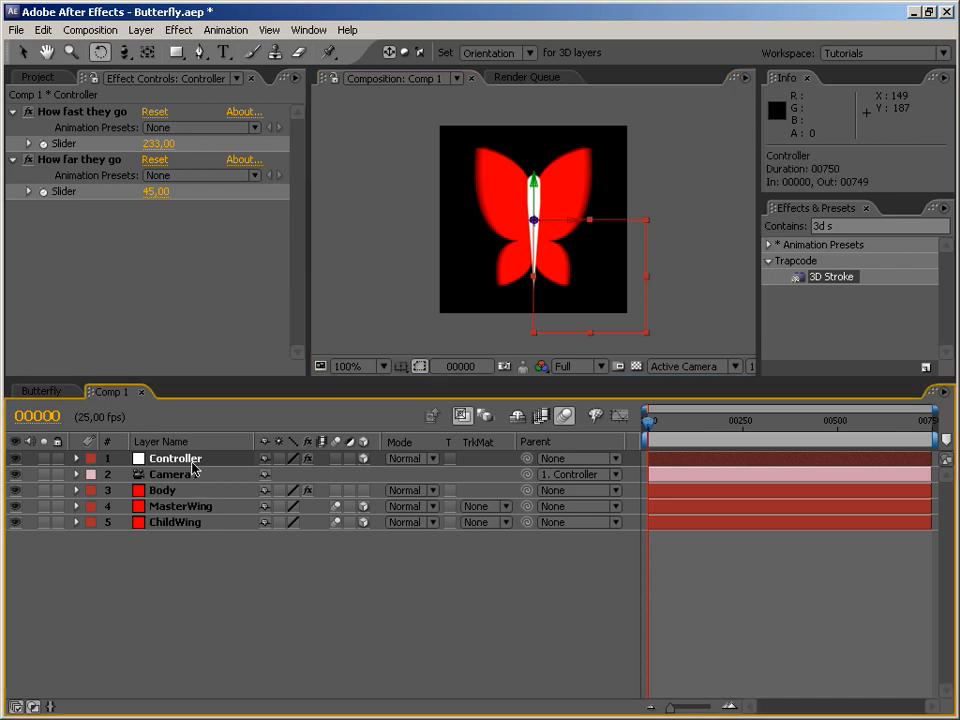
key(r)
click(163, 476)
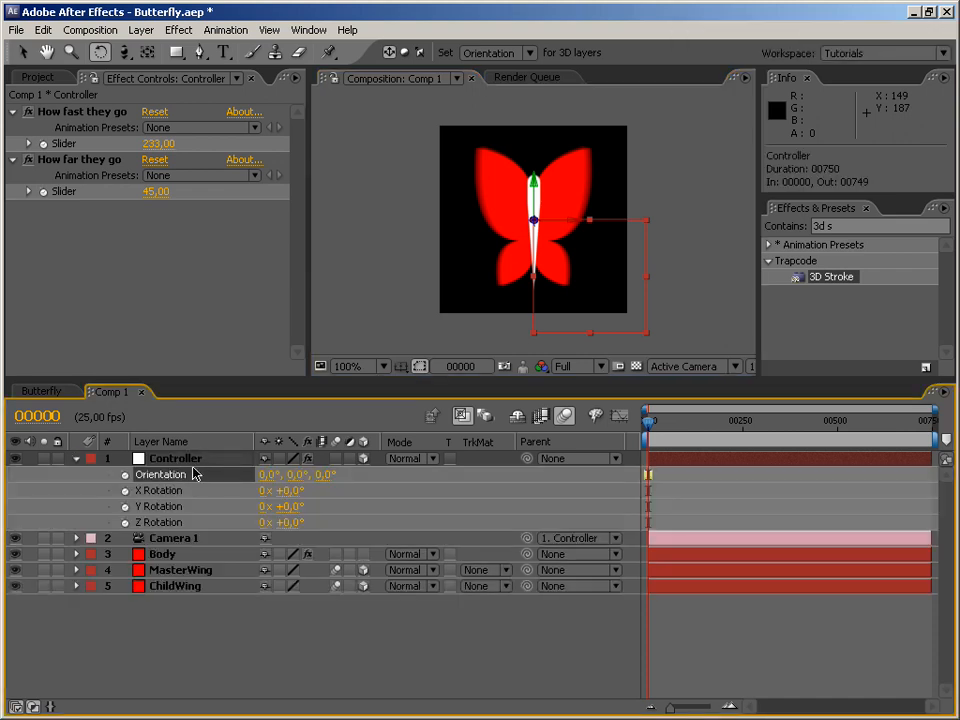
alt+click(125, 475)
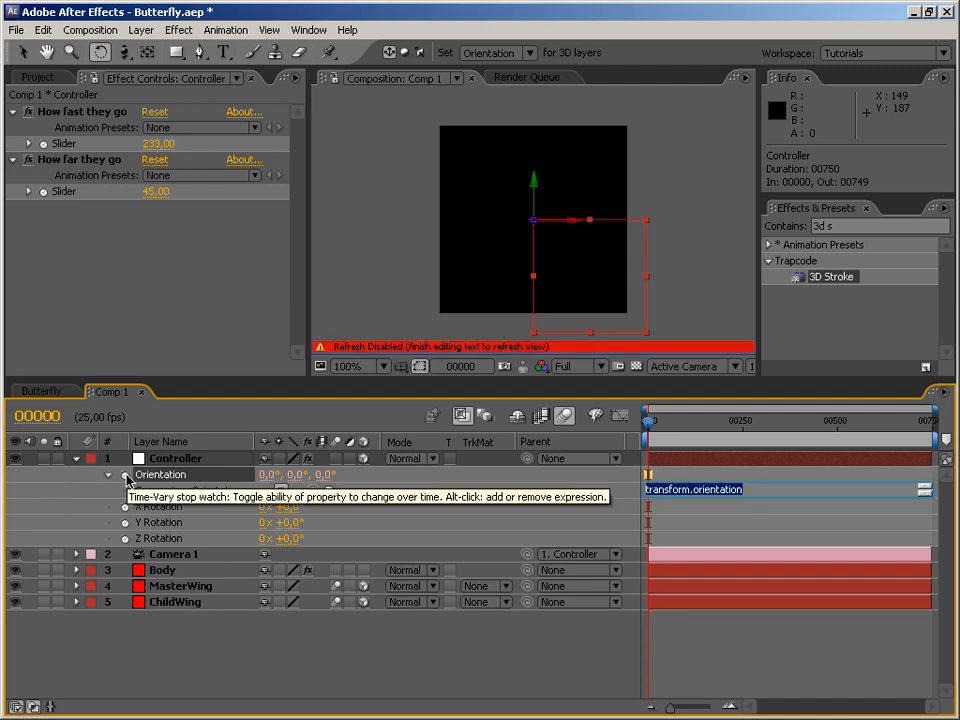
text(wiggle()
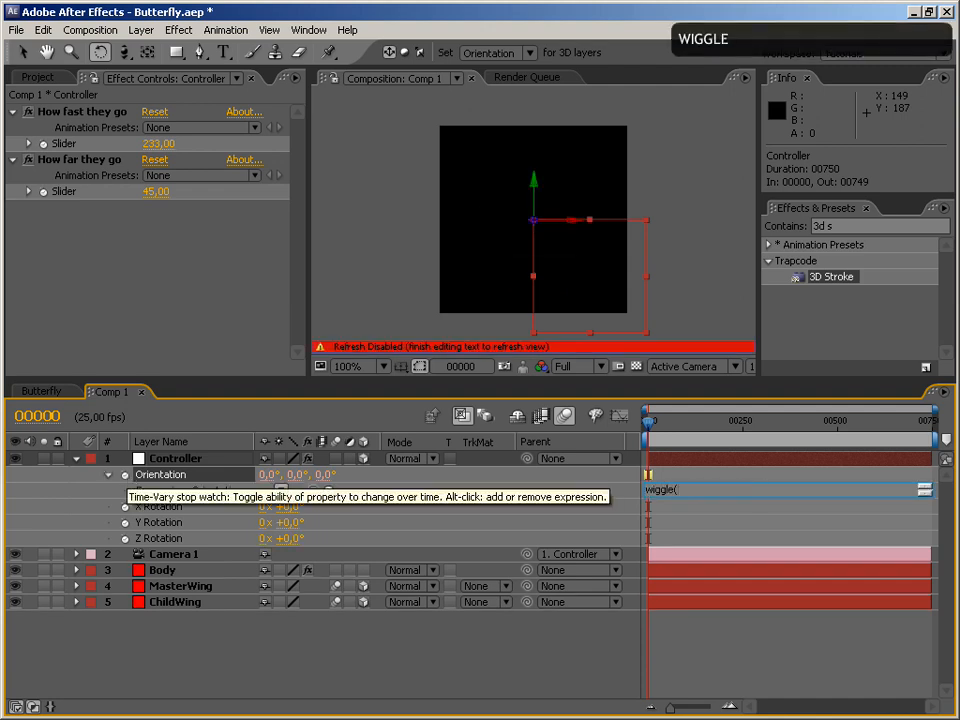
text(2,)
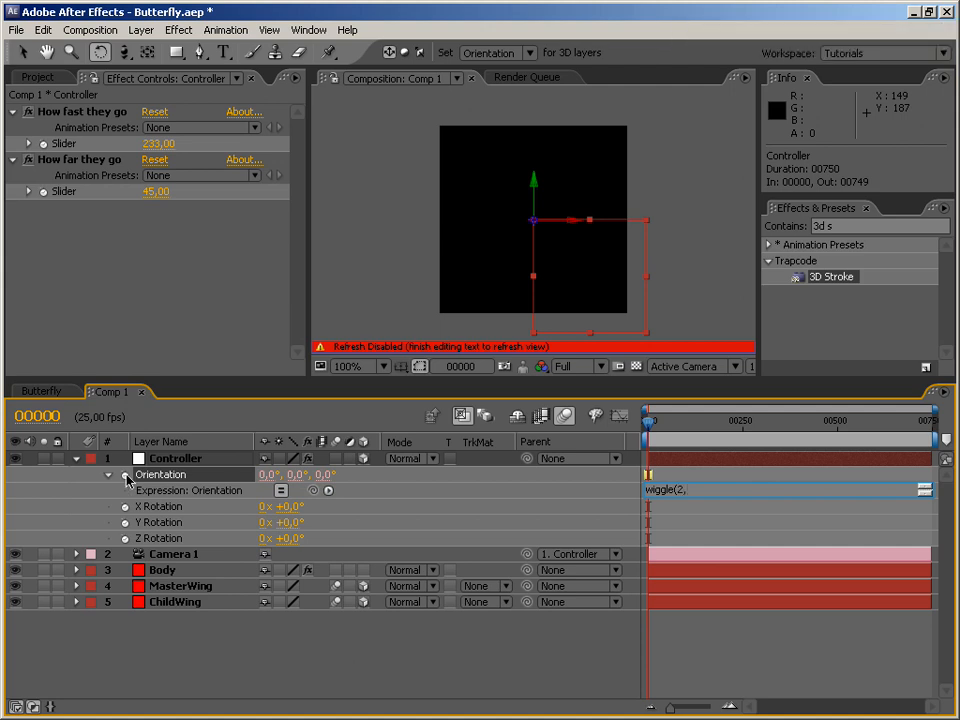
text(9)
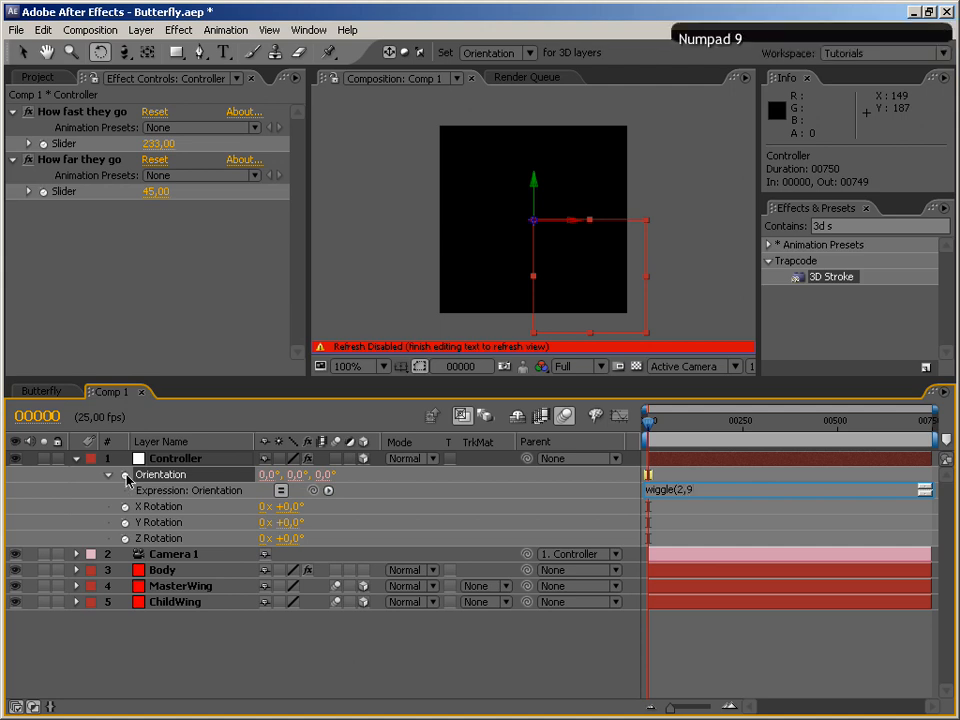
text(0))
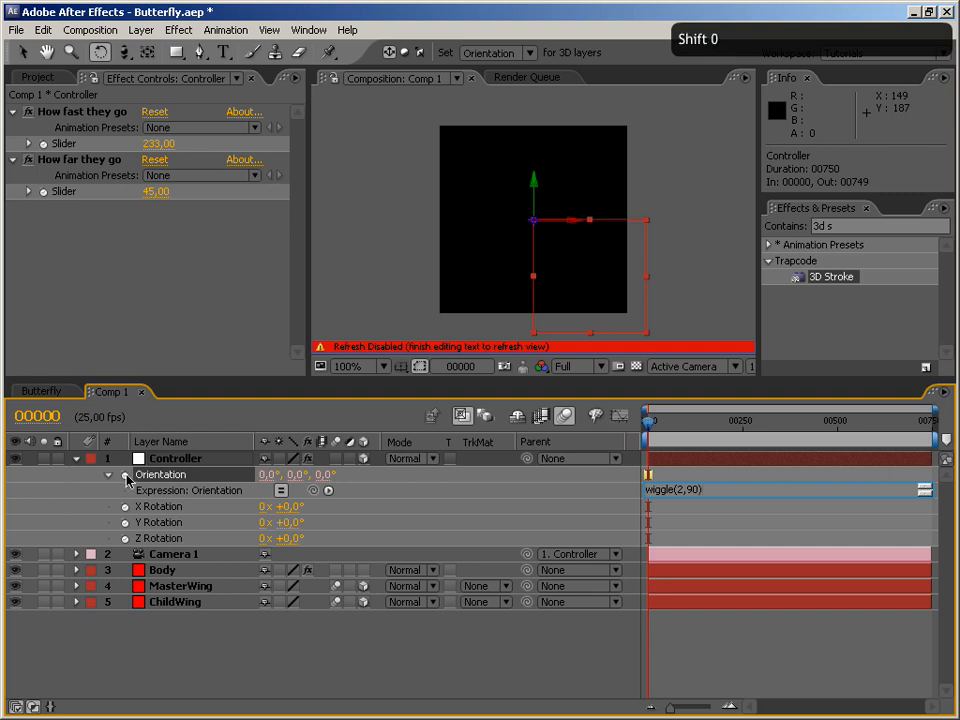
key(Return)
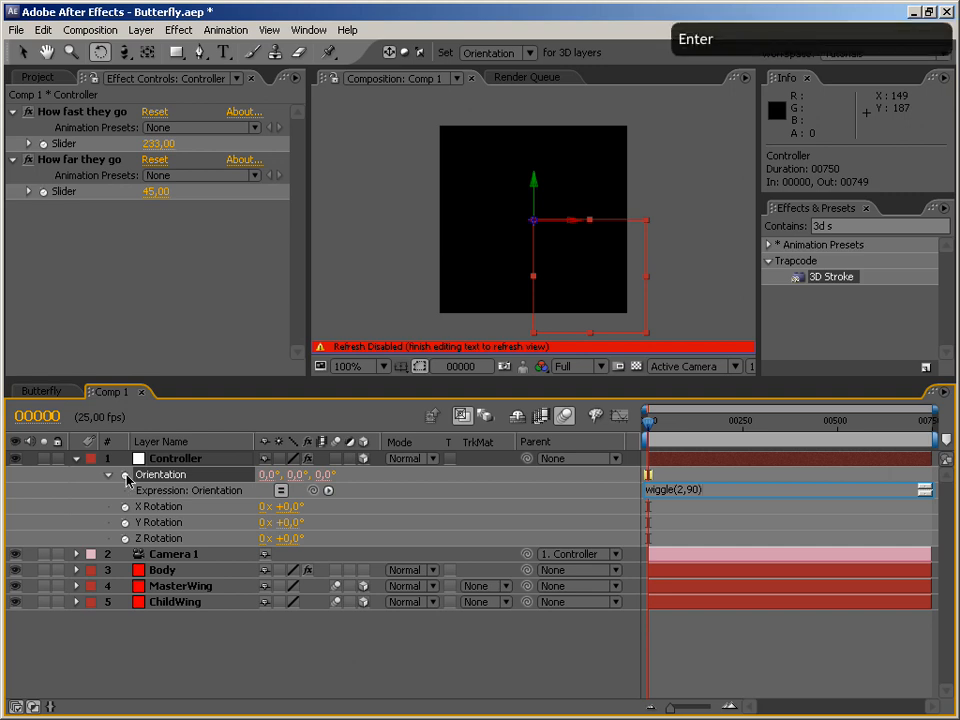
drag(647, 428, 795, 428)
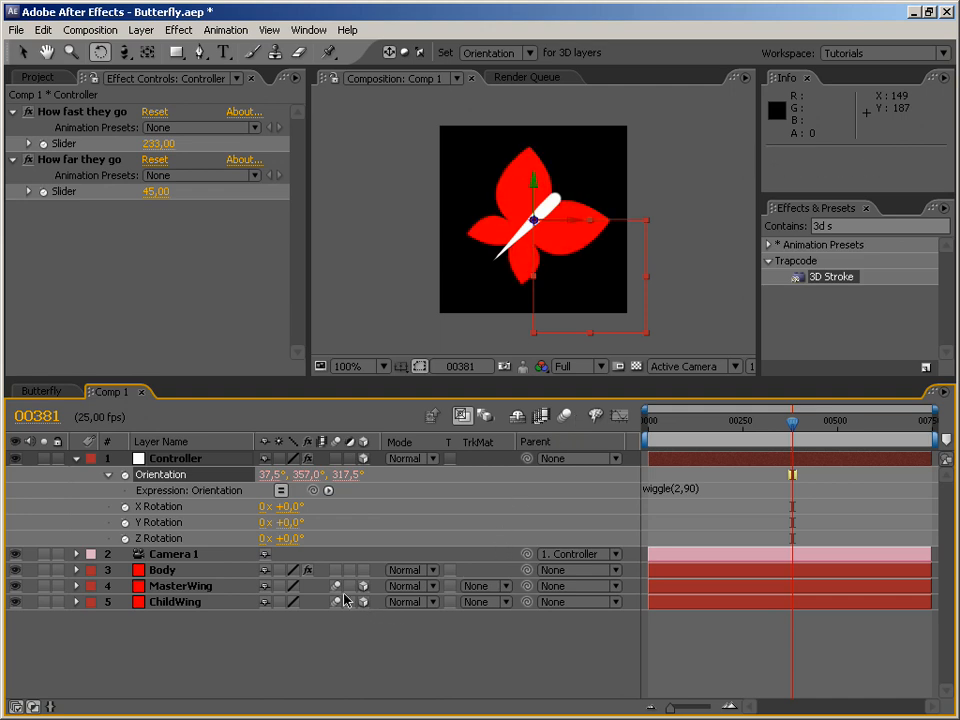
drag(797, 428, 607, 425)
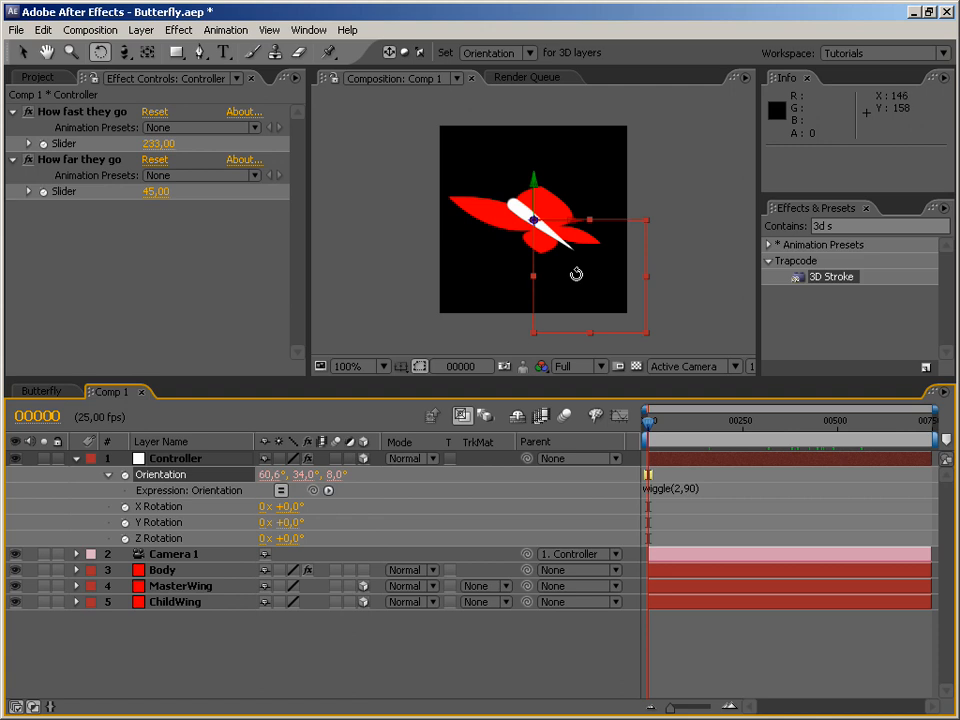
Disable the Controller's Orientation expression and add a Slider Control named Wiggle to that layer
click(281, 490)
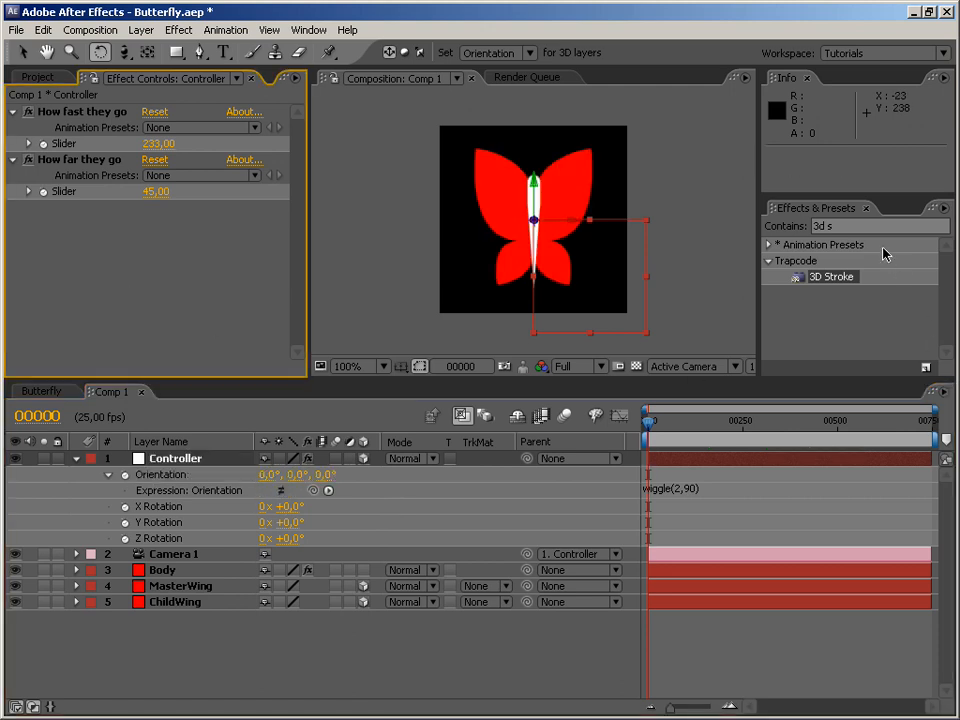
click(830, 226)
text(slider)
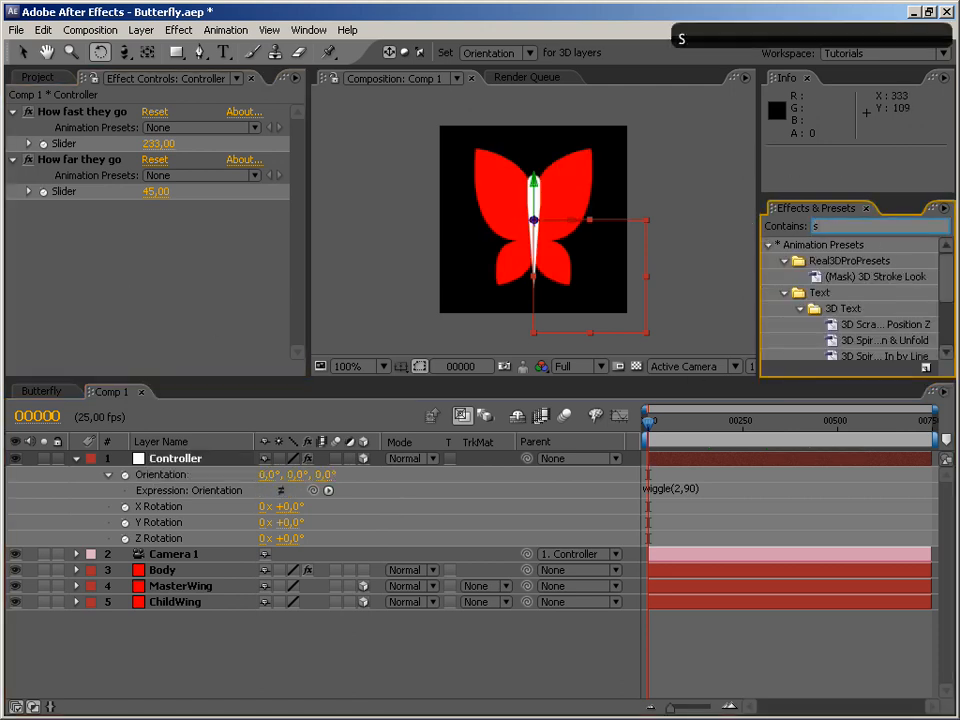
drag(830, 262, 168, 260)
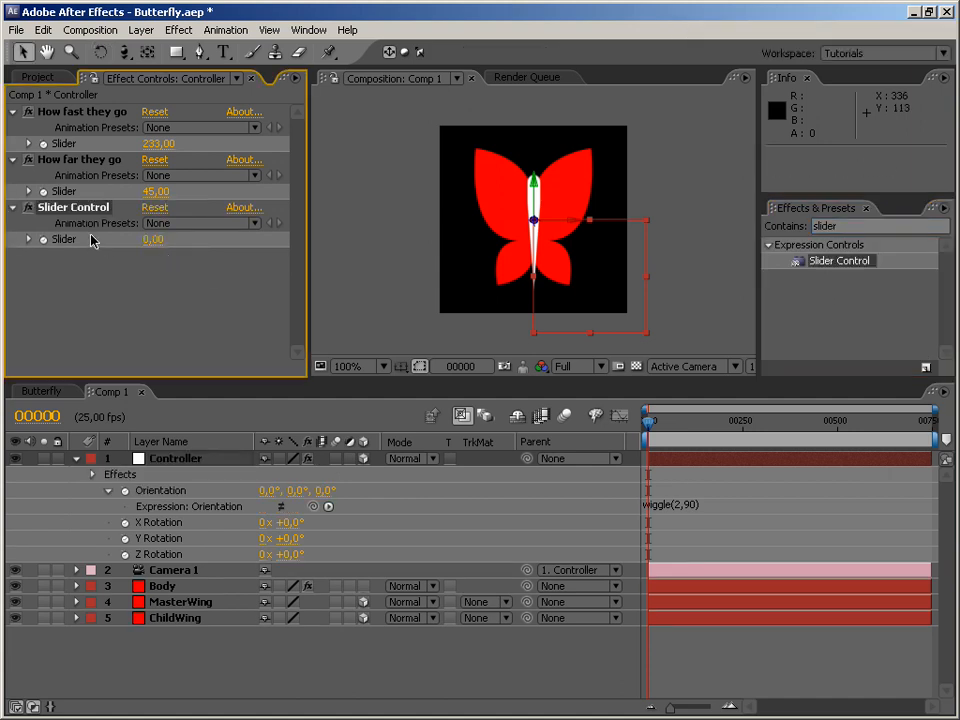
key(Return)
text(Wiggle)
key(Return)
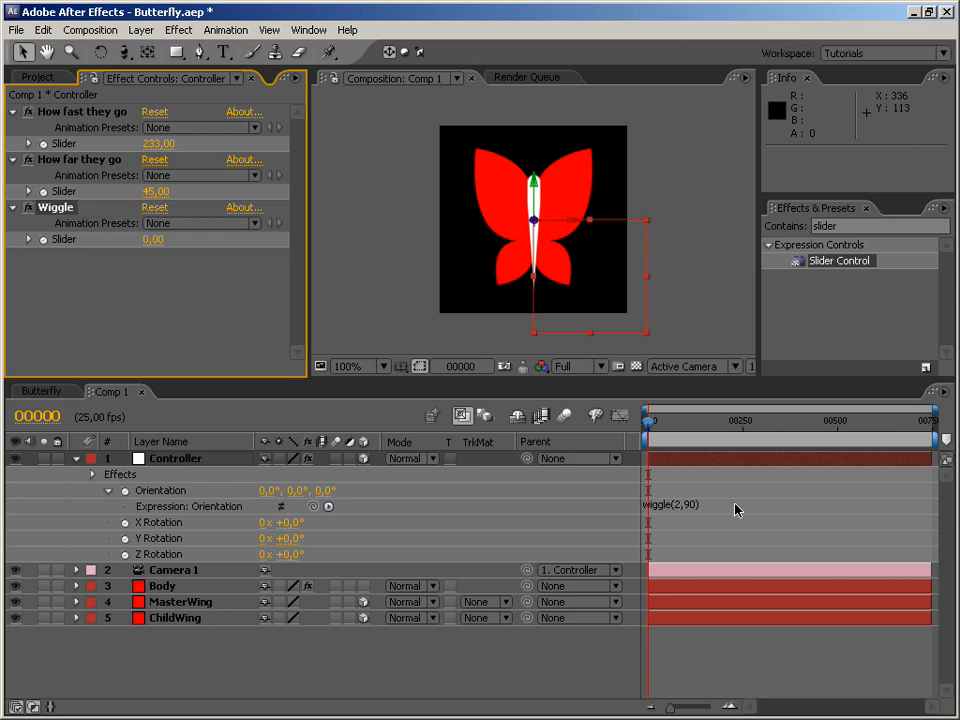
Define wig = effect("Wiggle")("Slider"); in the Orientation expression and change the wiggle call to wiggle(2,wig)
click(735, 510)
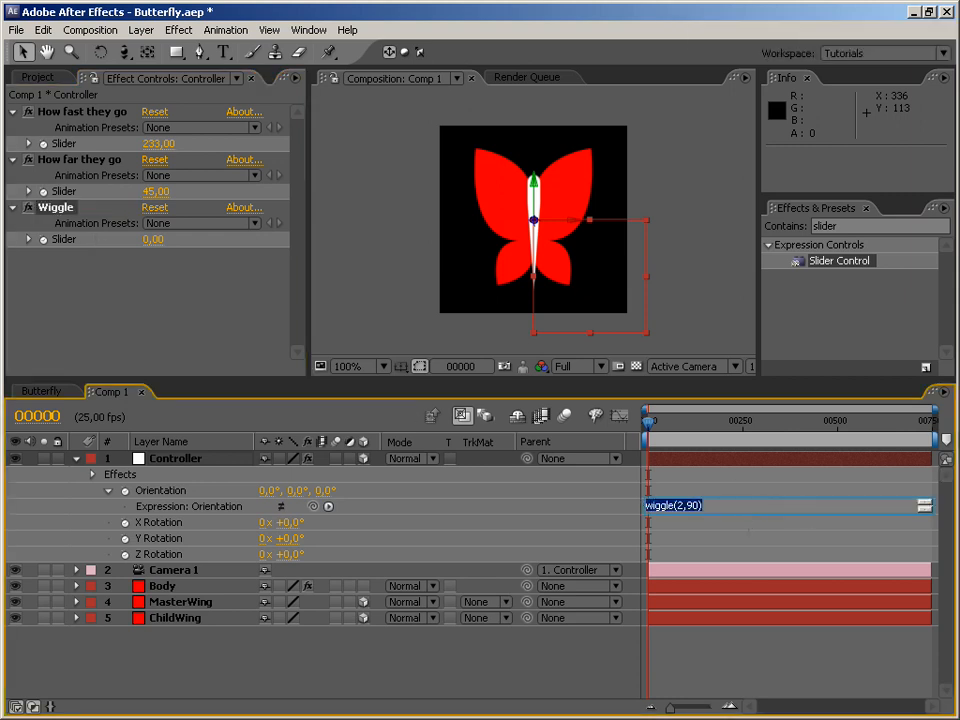
key(Home)
key(Up)
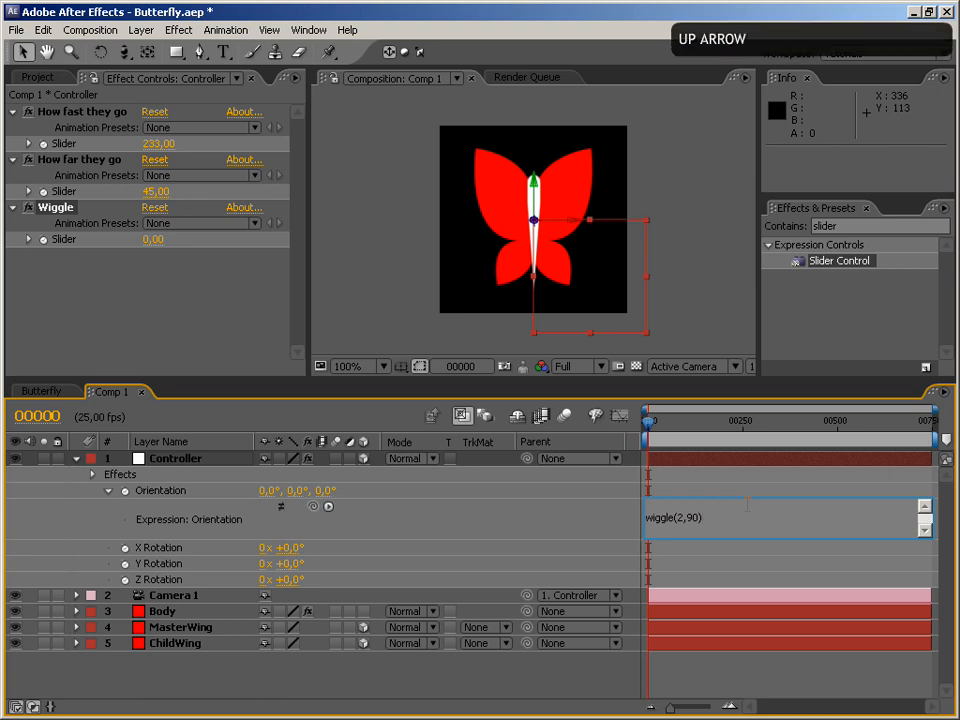
text(wi)
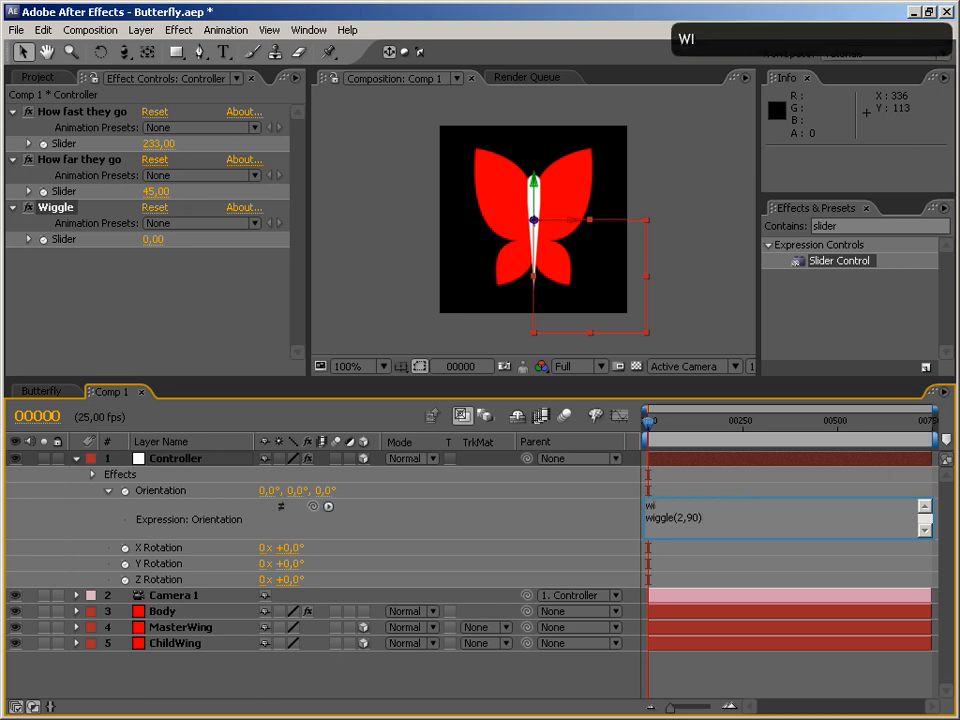
text(g =)
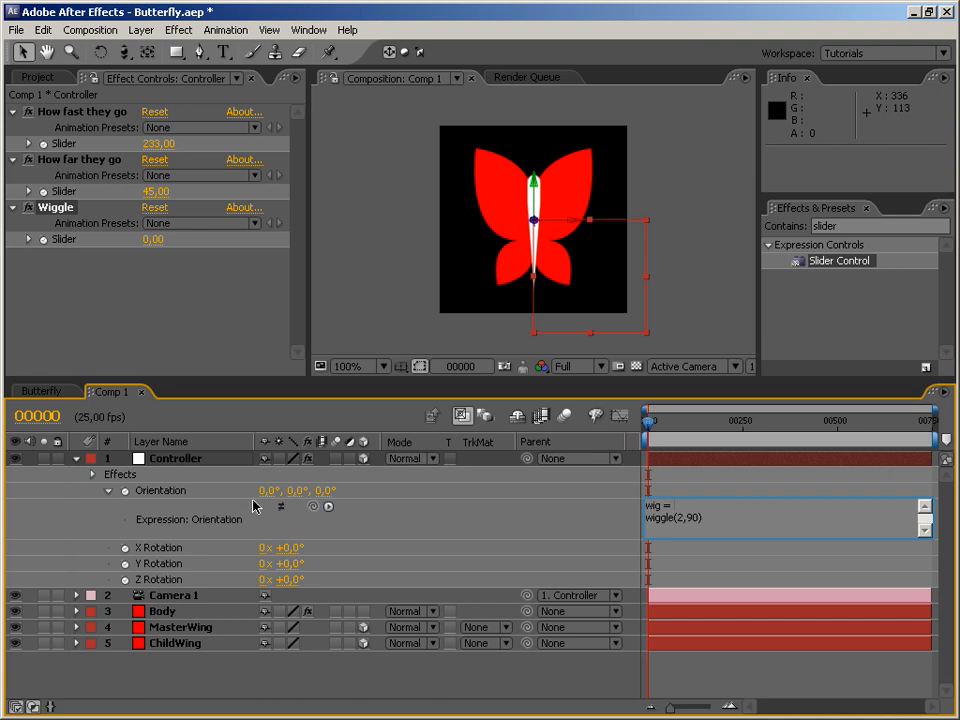
drag(310, 511, 73, 244)
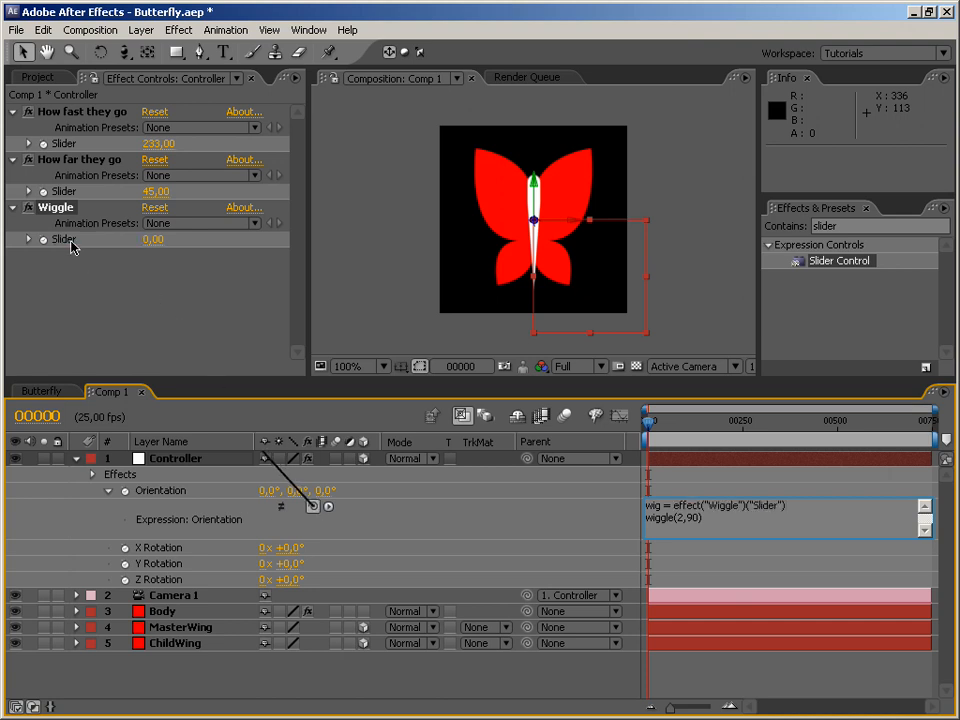
text(; )
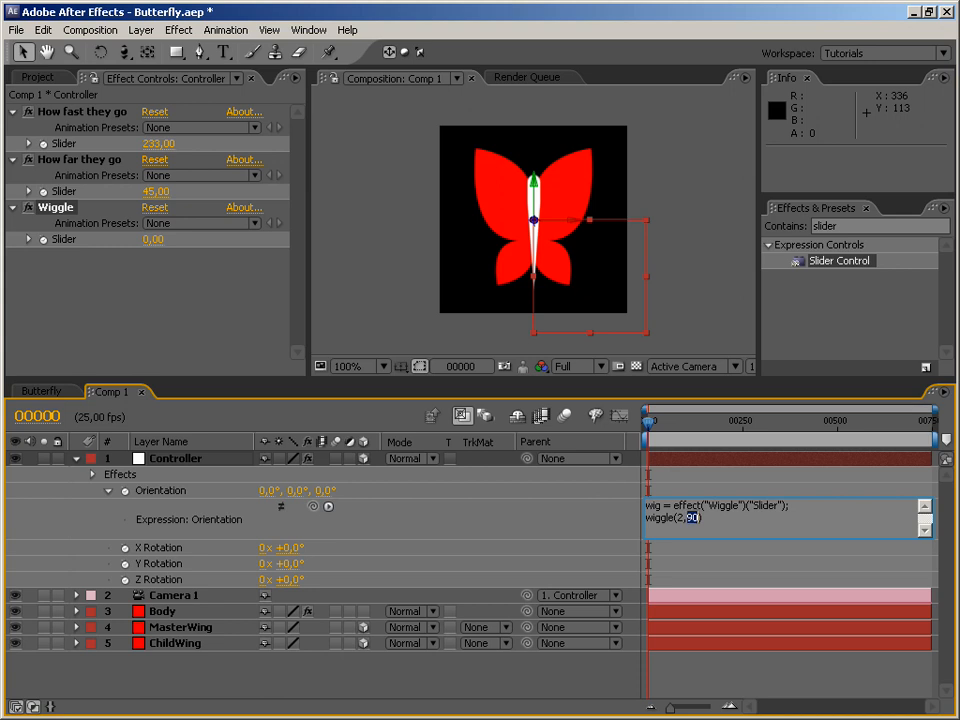
text(wig)
key(Return)
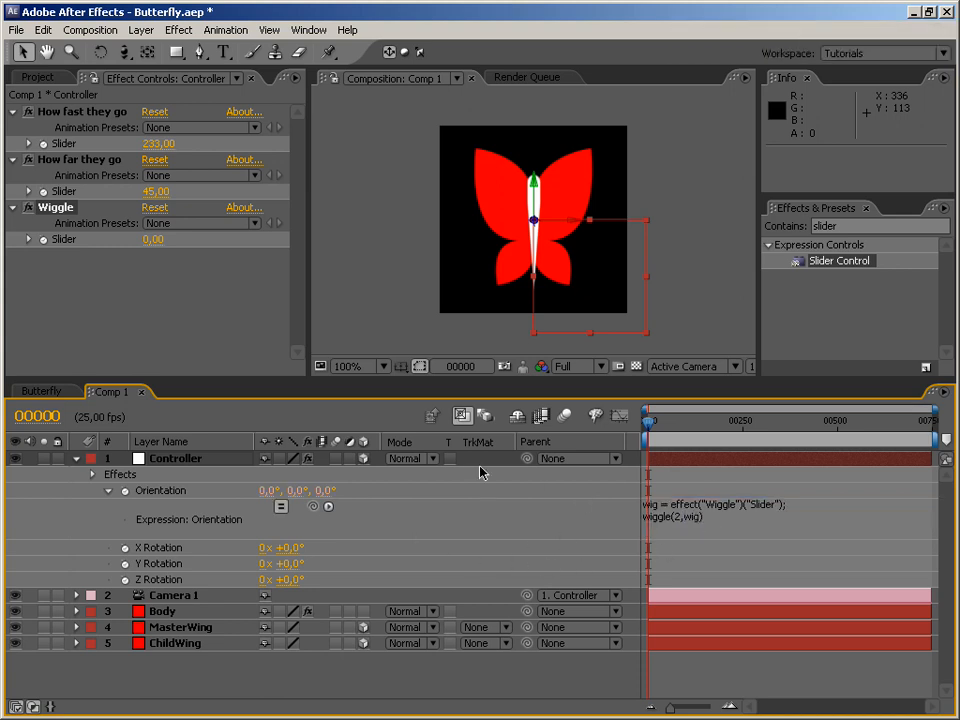
Keyframe the Wiggle slider at 0 on frame 0 and at 90 on frame 20
drag(660, 428, 634, 430)
click(44, 242)
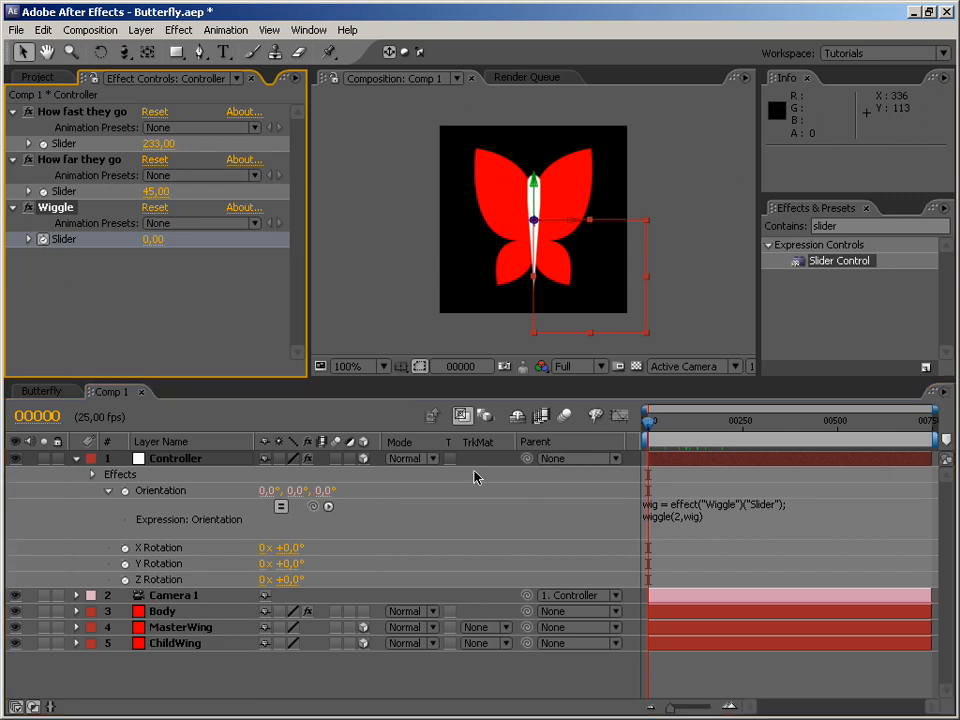
key(ctrl+shift+Right)
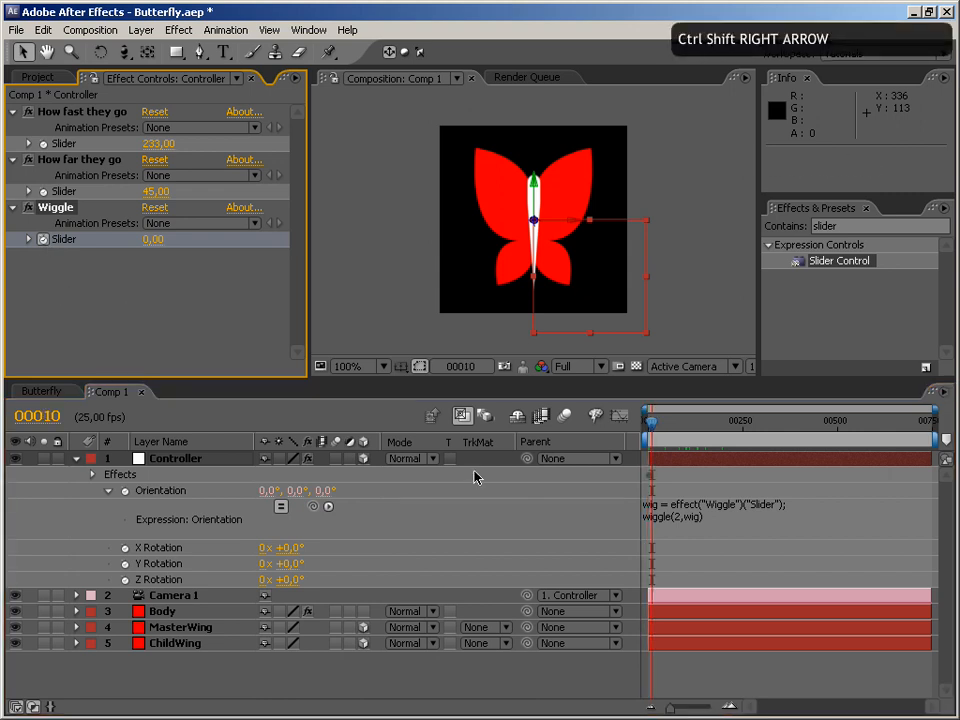
key(ctrl+shift+Right)
click(155, 240)
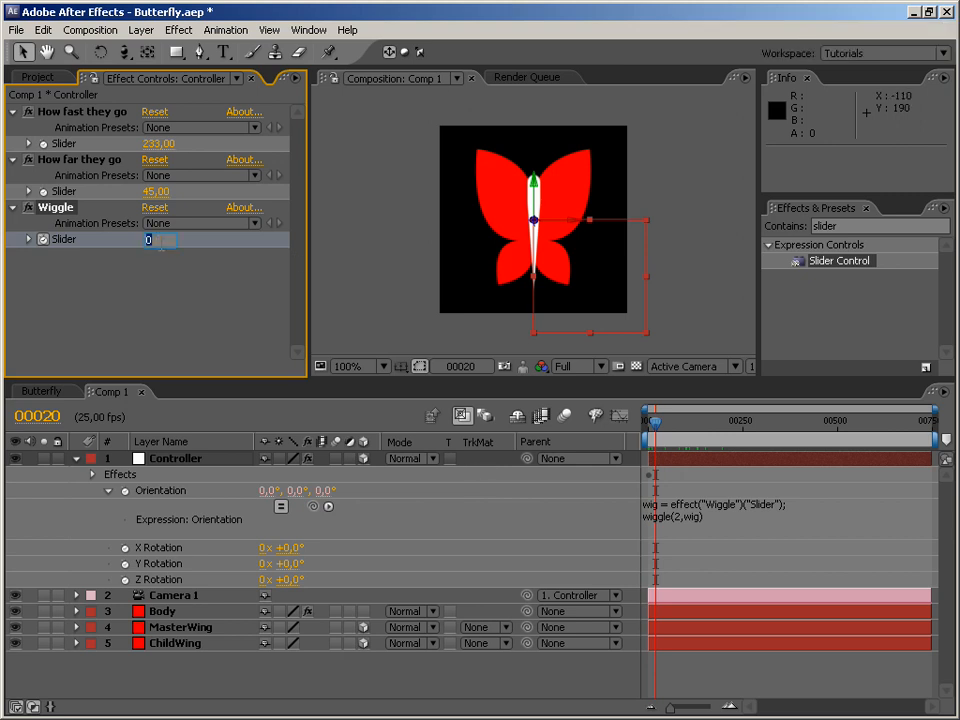
text(90)
key(Return)
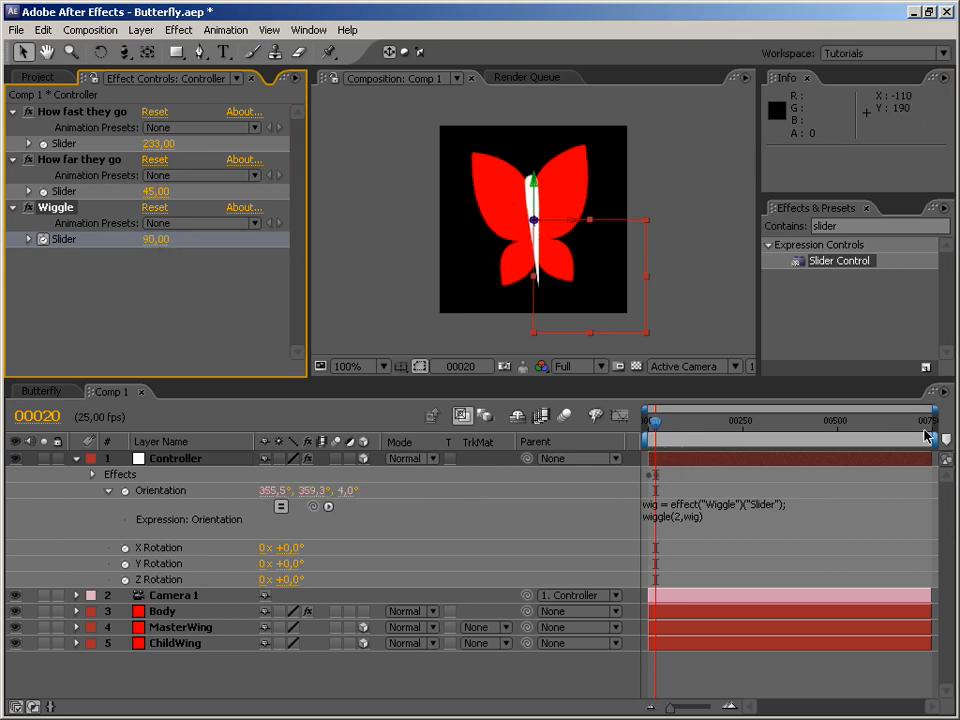
Keyframe the Wiggle slider at 0 on the last frame, 749, and at 90 on frame 729
click(926, 432)
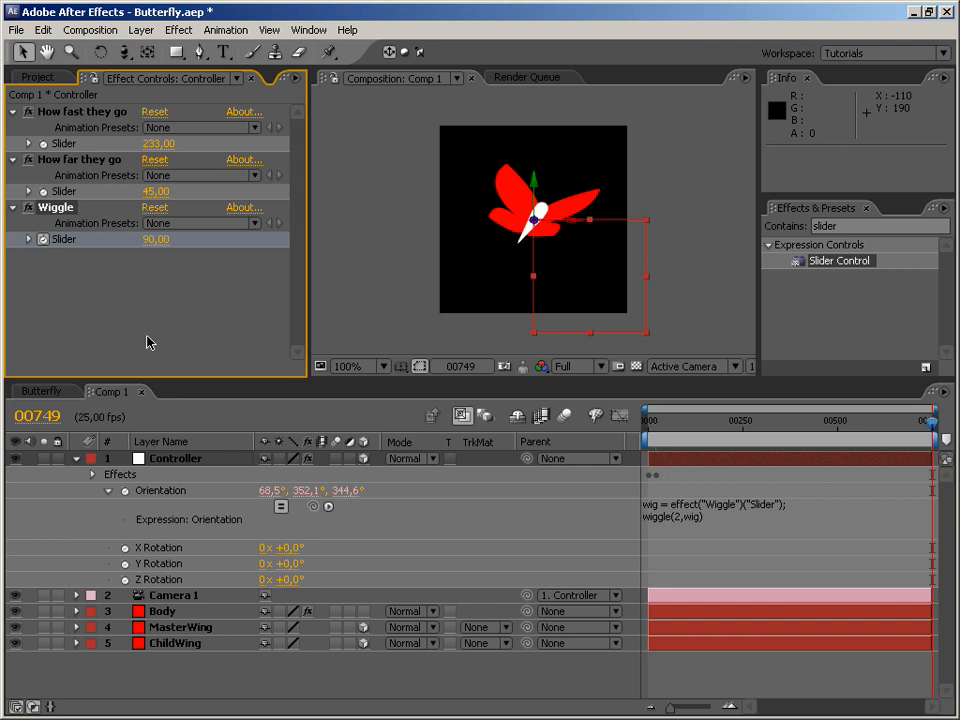
click(150, 240)
text(0)
key(Return)
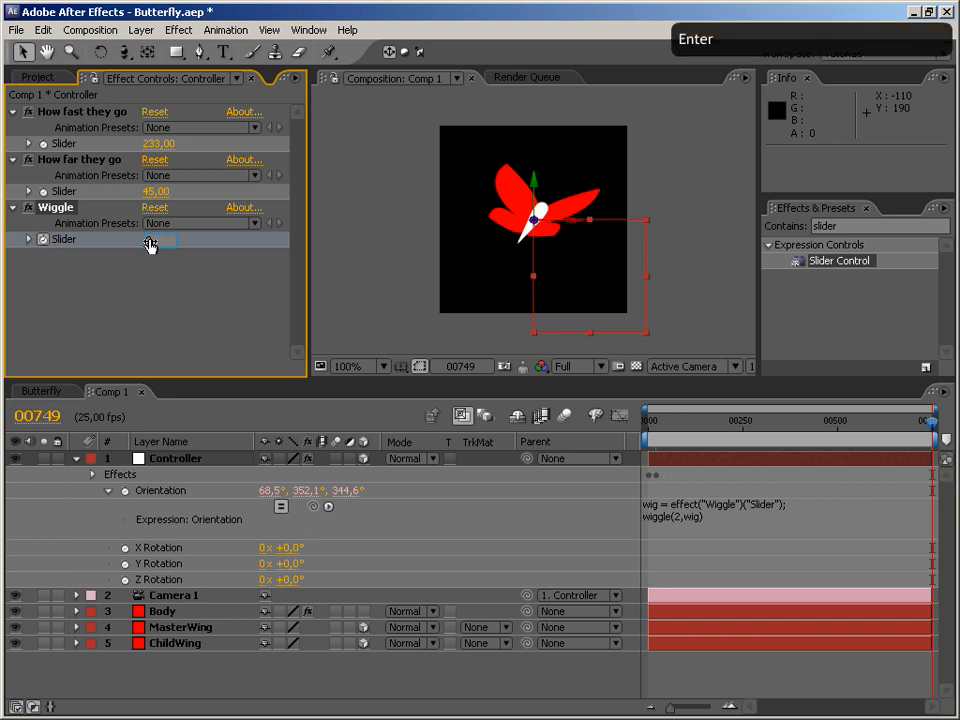
key(ctrl+shift+Left)
key(ctrl+shift+Left)
key(ctrl+shift+Left)
click(150, 240)
text(90)
key(Return)
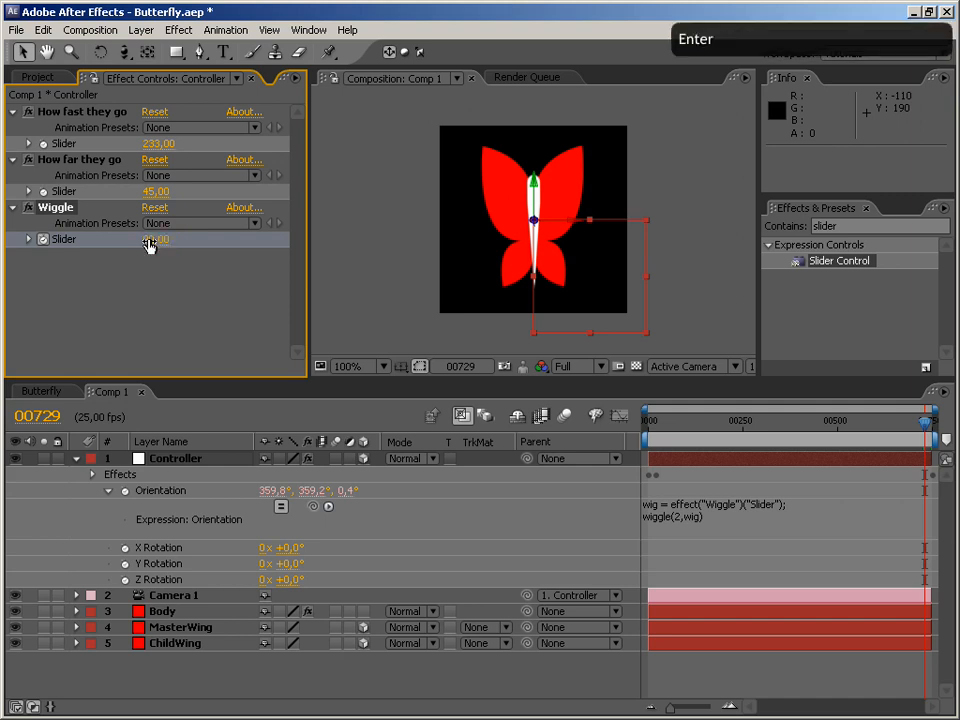
Rotate the Controller at frame 0 to an orientation of about 102°, 300°, 71° and scrub ahead to check the wiggle
drag(670, 419, 568, 425)
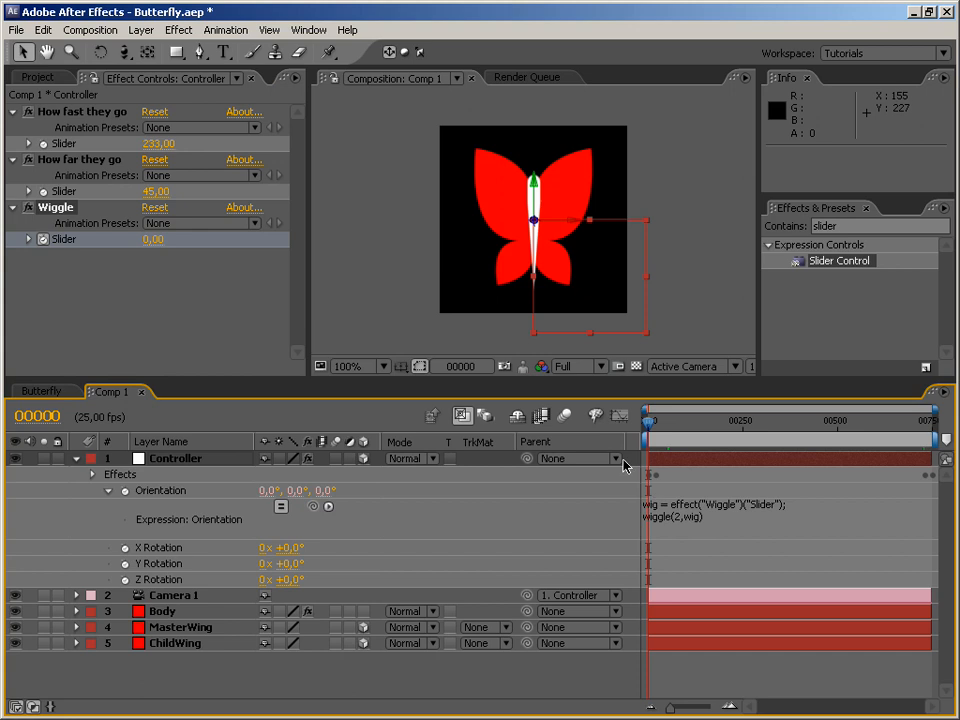
click(99, 52)
drag(664, 199, 441, 159)
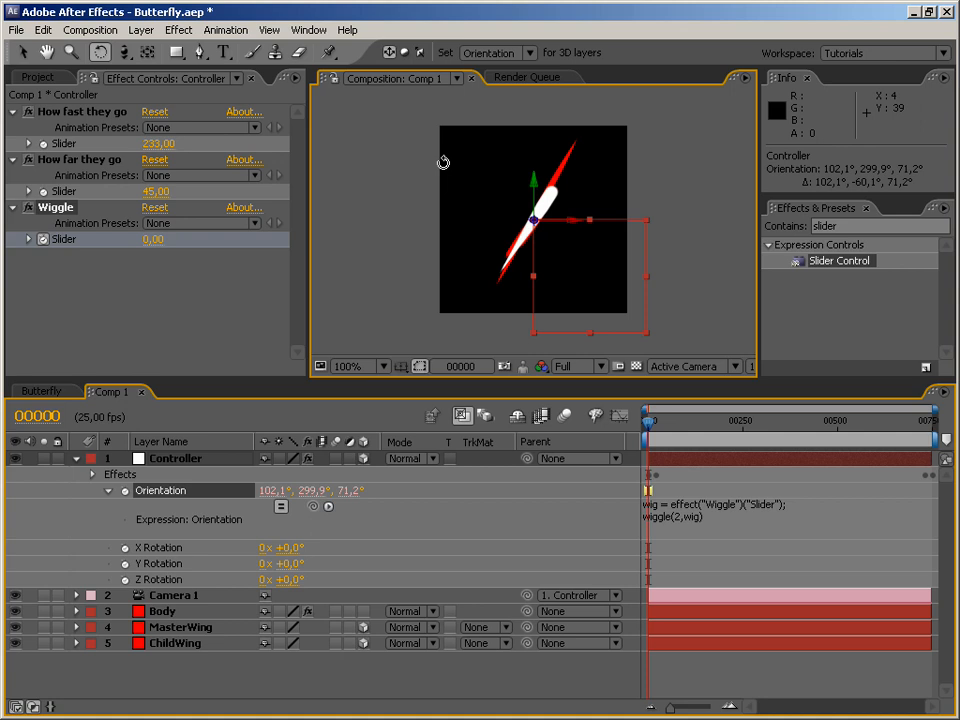
drag(650, 427, 722, 424)
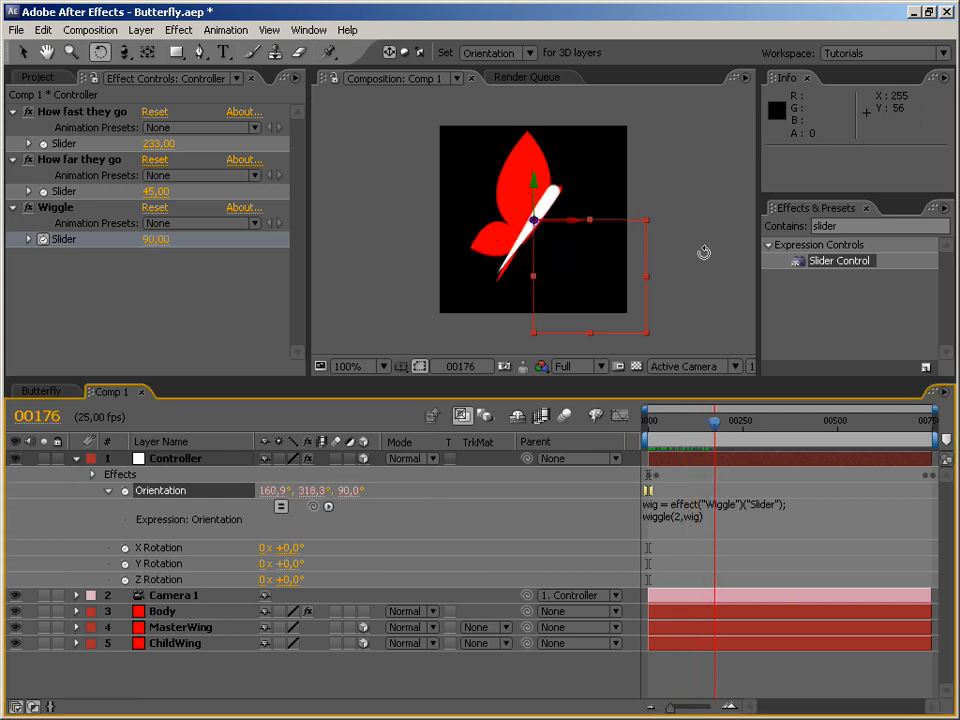